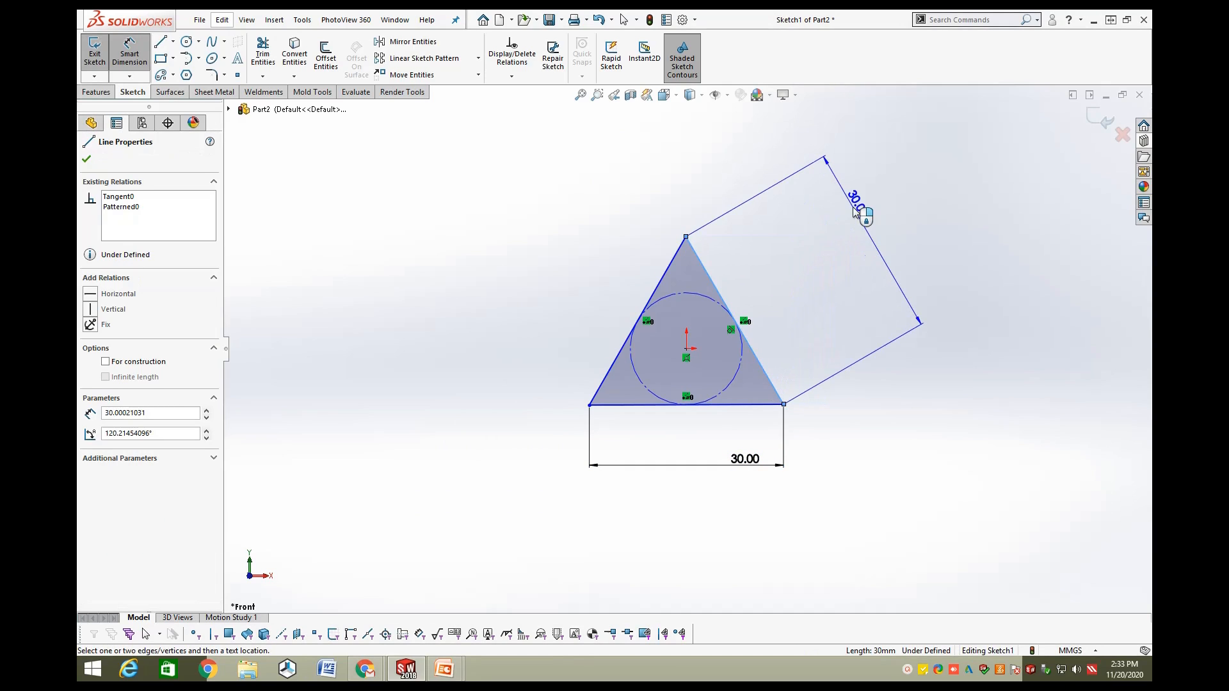
Dimension the triangle's upper-right slanted side as 30 mm and reposition that dimension closer to the side.
left_click(856, 211)
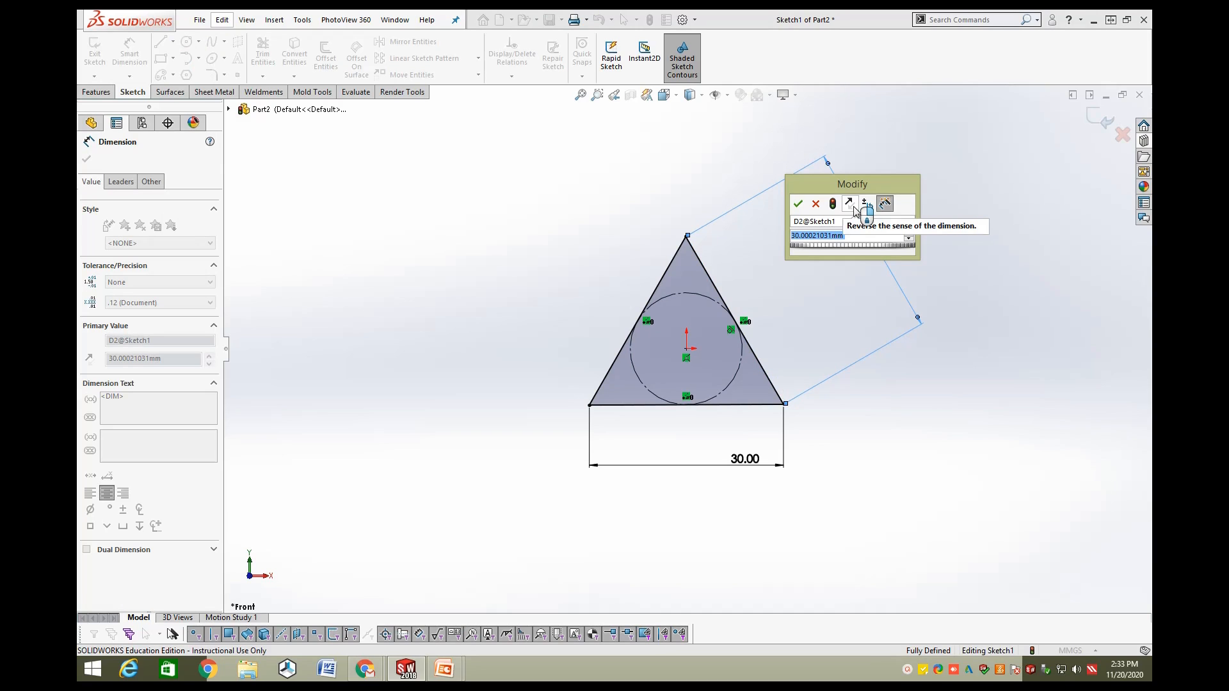
type("30")
key("Return")
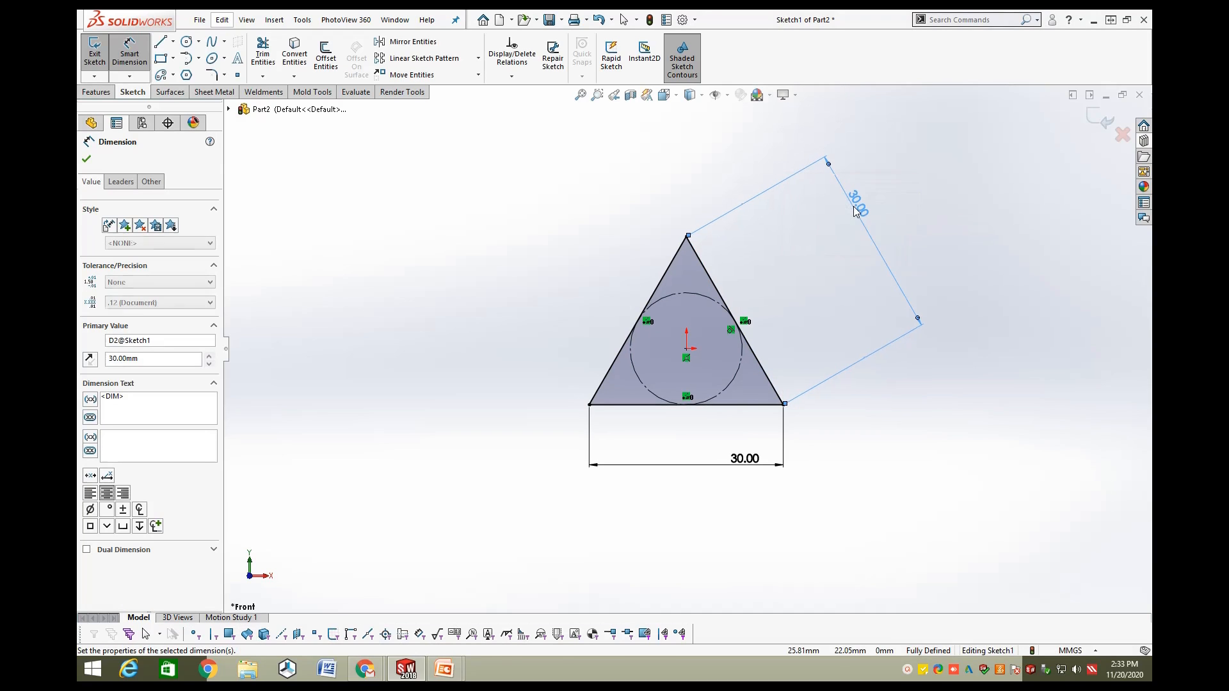
left_click_drag(853, 200, 815, 271)
key("Escape")
Replace the triangle with a four-sided polygon centred on the origin, with sides about 34 mm long.
left_click_drag(911, 212, 492, 500)
key("Delete")
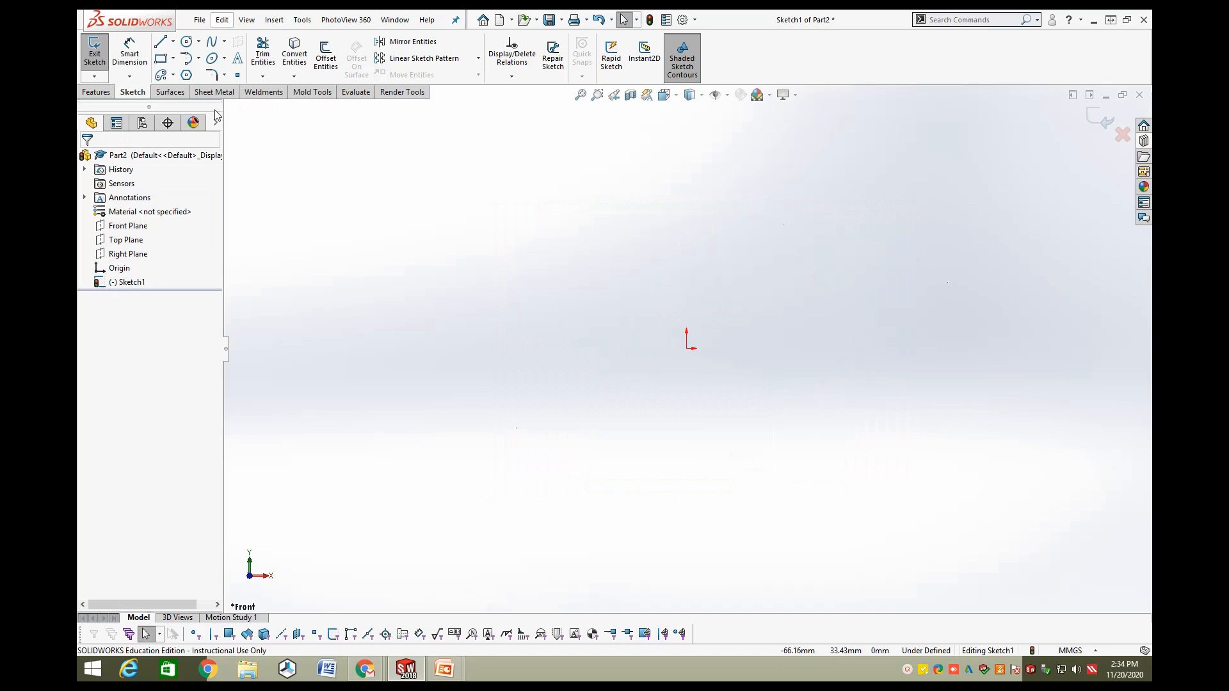
left_click(186, 75)
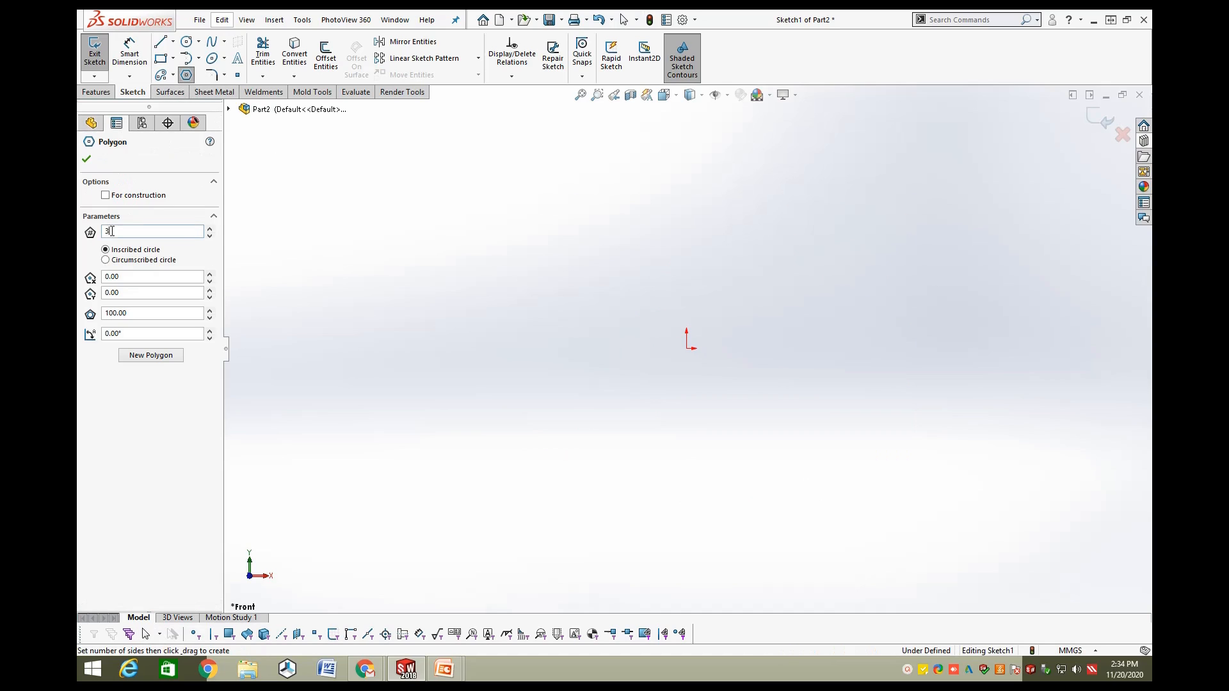
type("4")
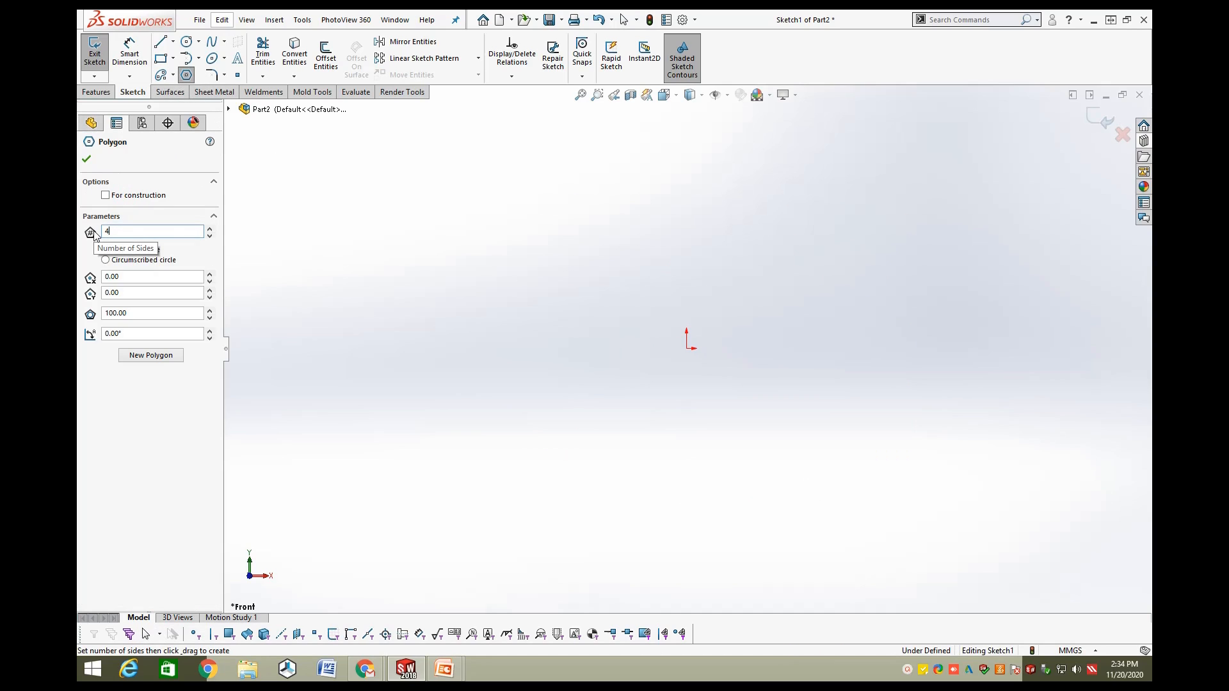
left_click_drag(690, 349, 792, 413)
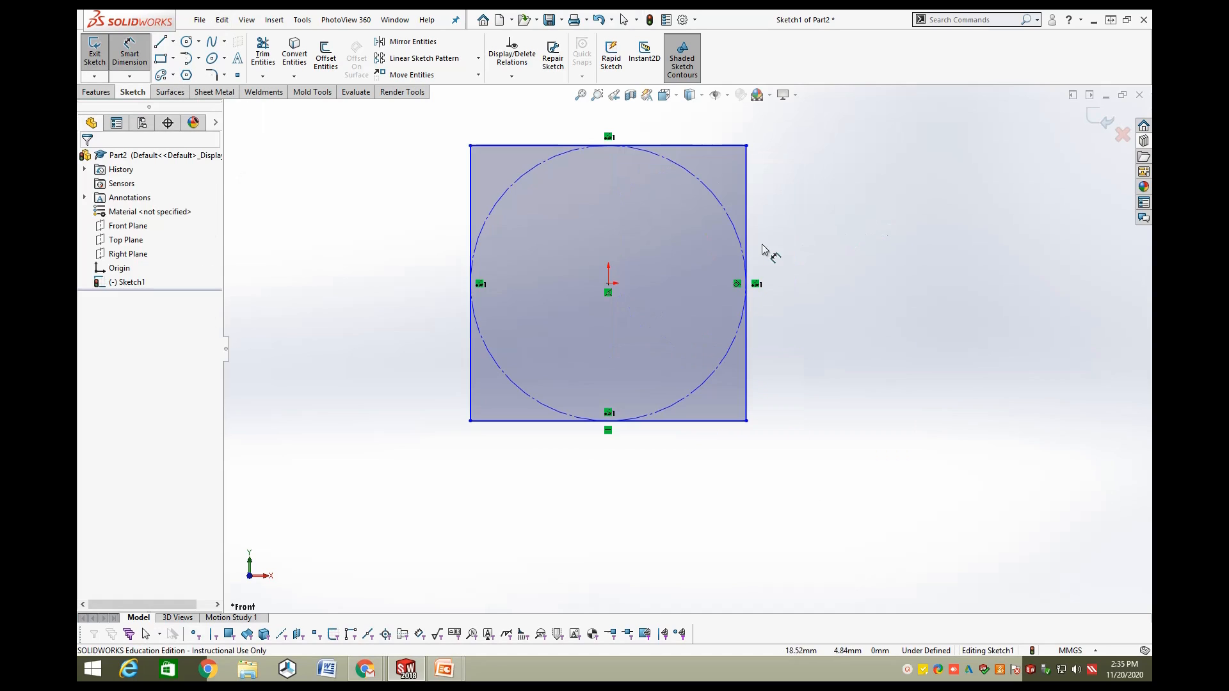
Dimension the square's right vertical side as 30 mm.
left_click(748, 253)
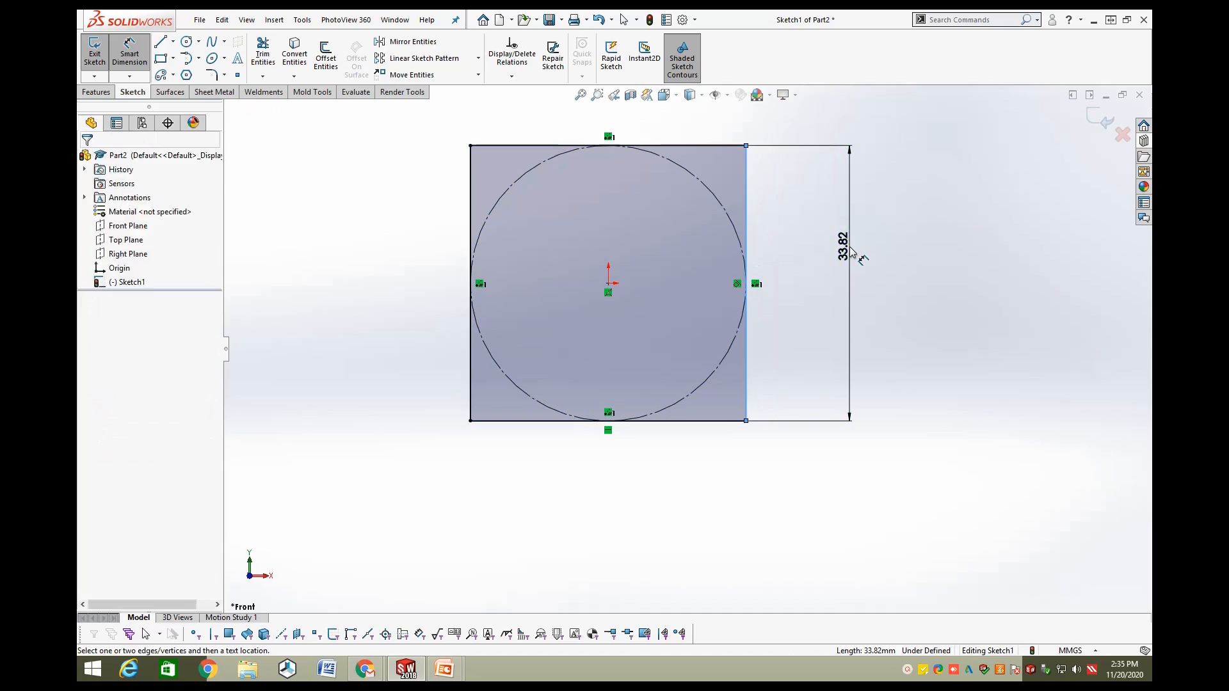
left_click(852, 253)
type("30")
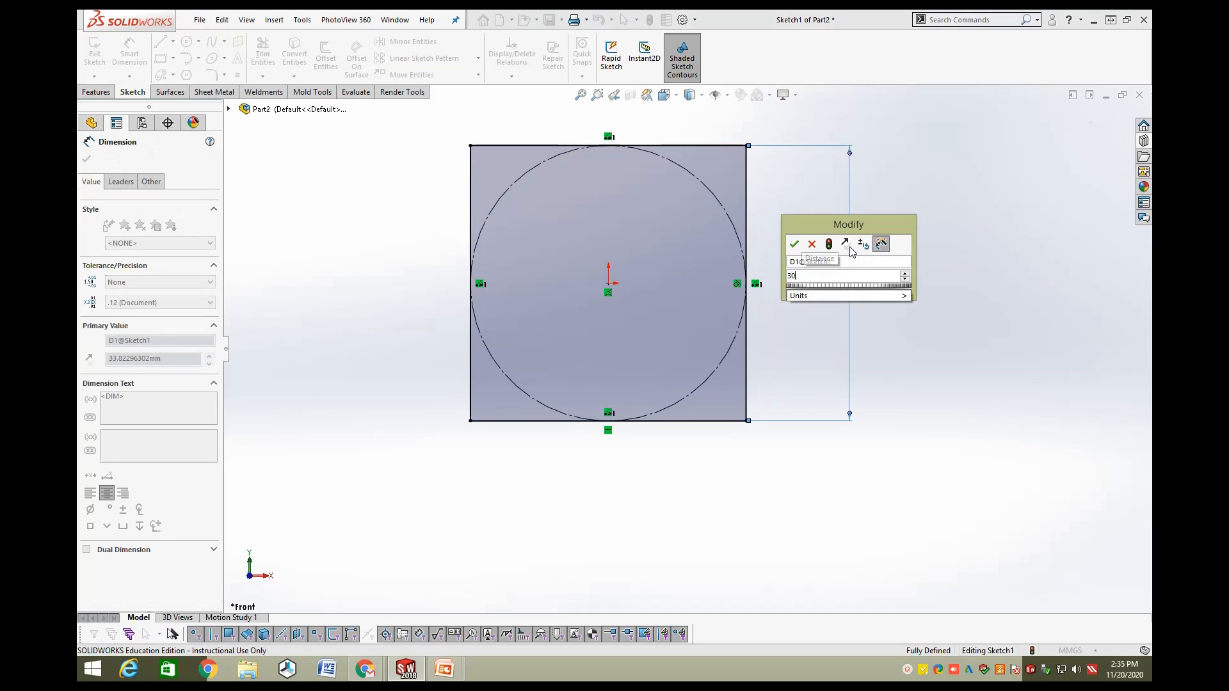
key("Return")
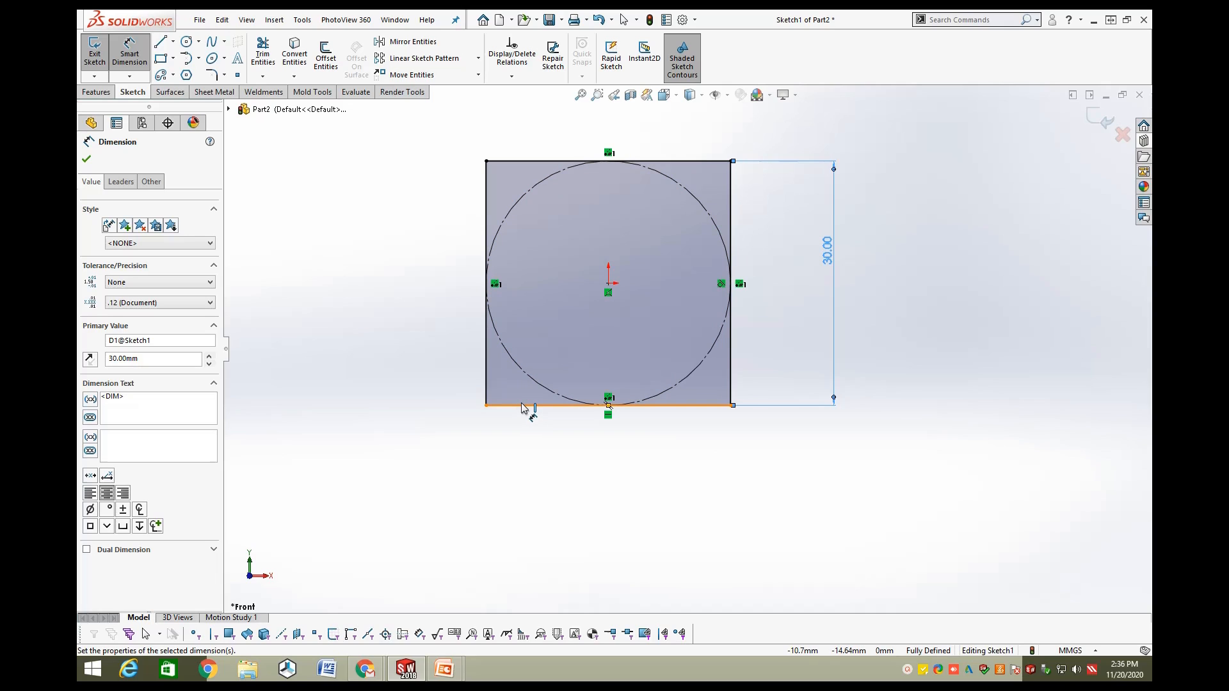
left_click(87, 160)
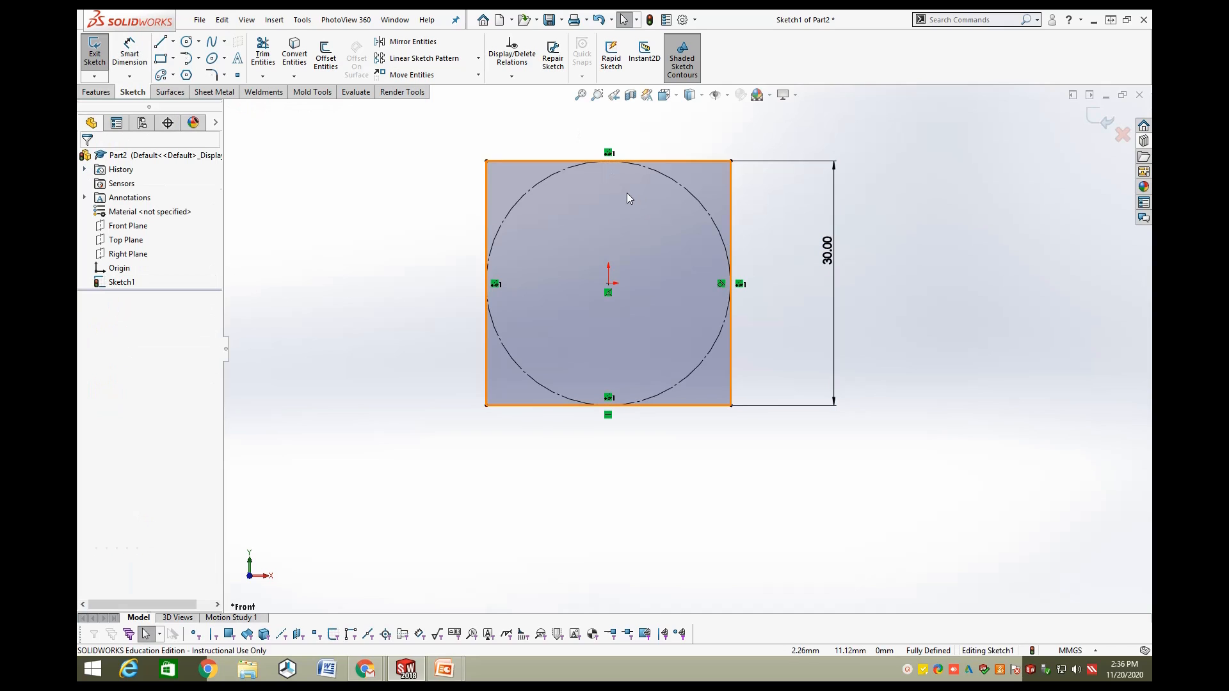
Replace the square with a five-sided polygon centred on the origin, inscribed circle about 28.5 mm, consulting the polygon types slide in PowerPoint.
left_click_drag(780, 136, 447, 428)
key("Delete")
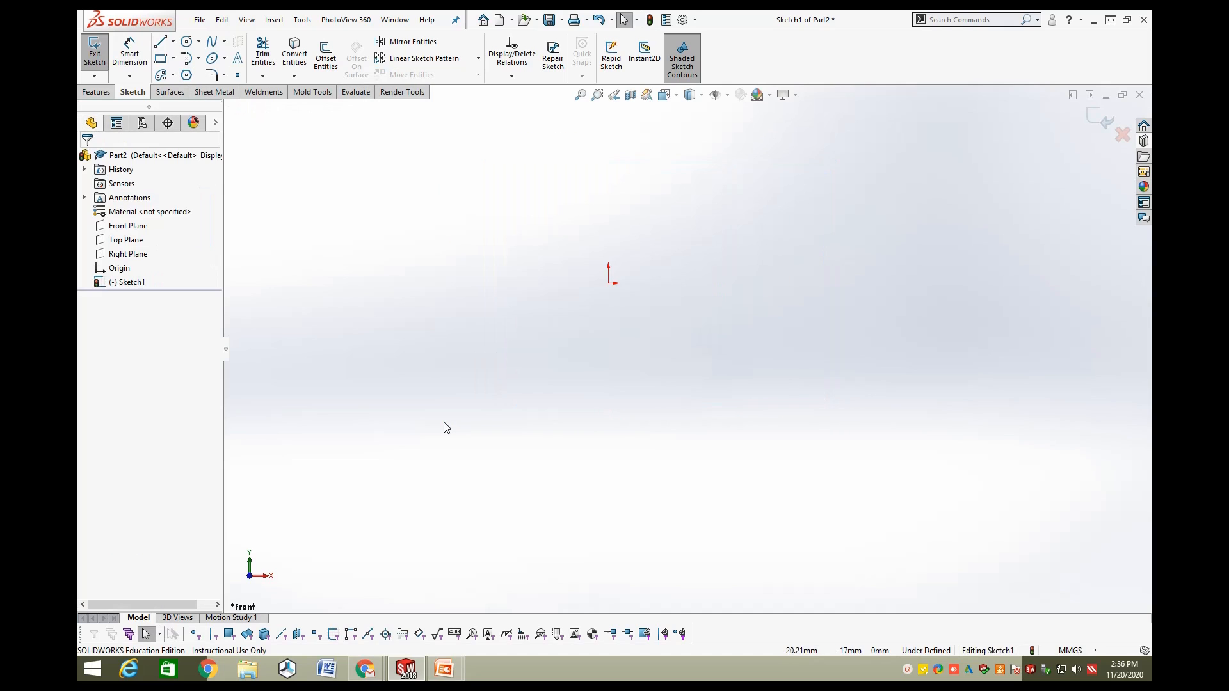
left_click(187, 75)
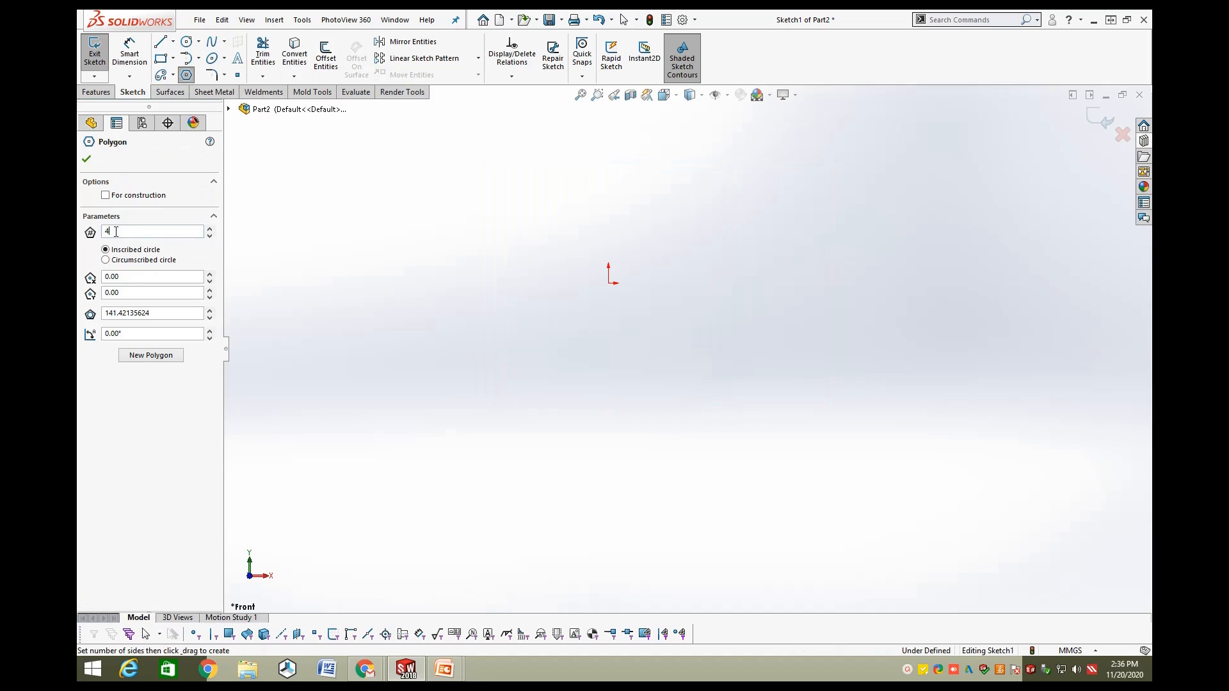
type("4")
key("alt+Tab")
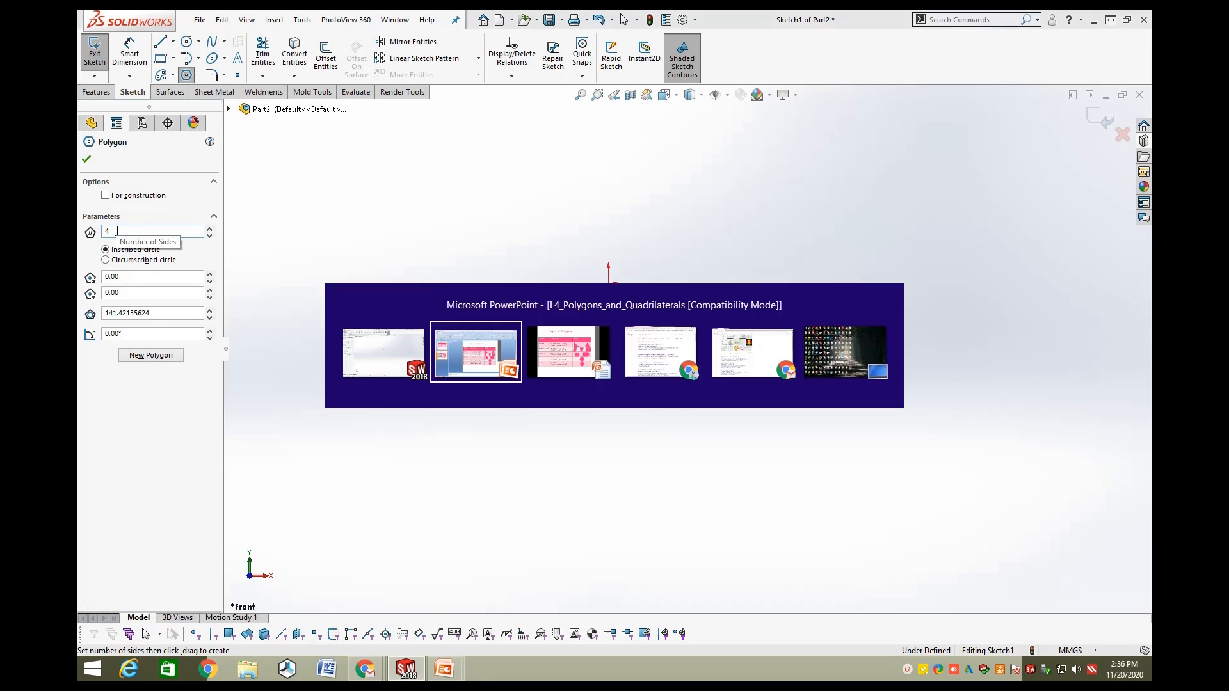
key("alt+Tab")
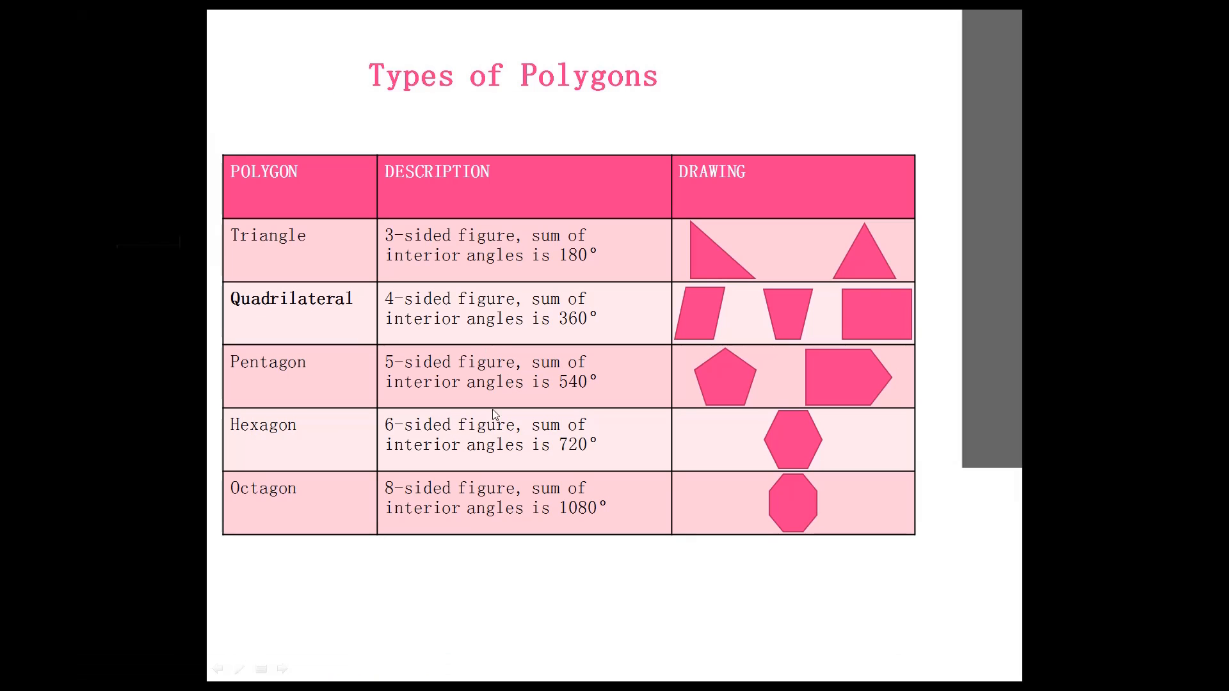
key("alt+Tab")
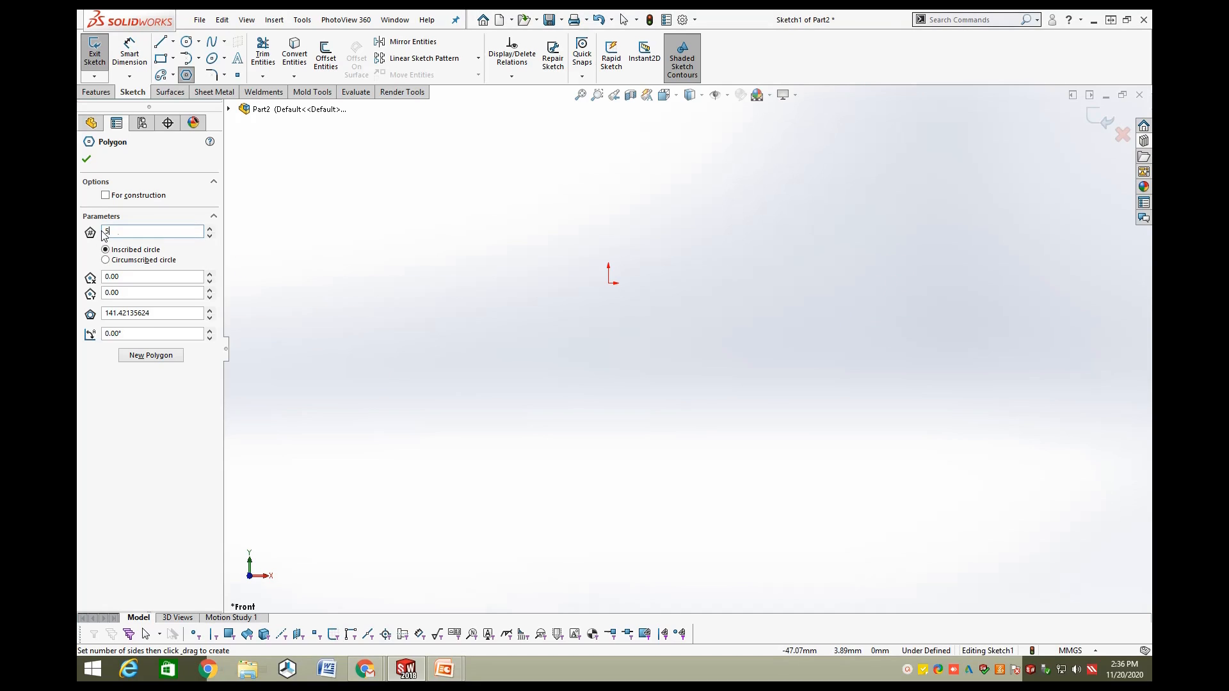
mouse_move(609, 284)
left_mouse_down()
mouse_move(699, 357)
mouse_move(730, 363)
left_mouse_up()
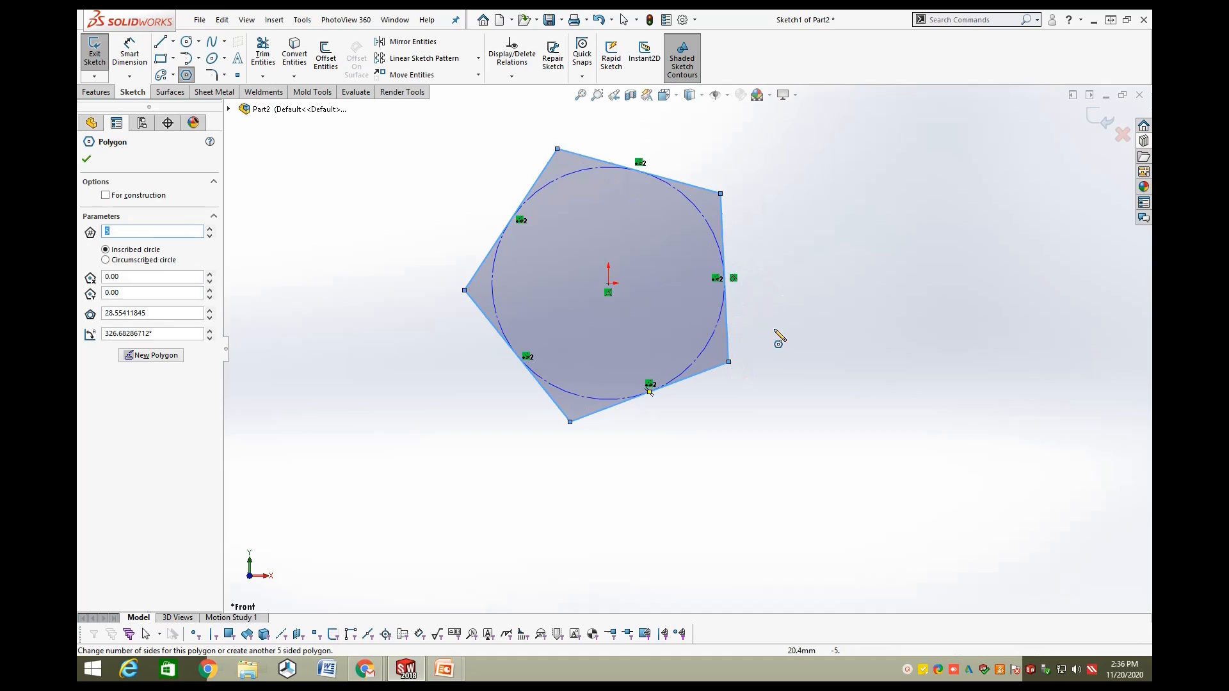
Try a vertical dimension on the pentagon's right side and delete it.
left_click(131, 49)
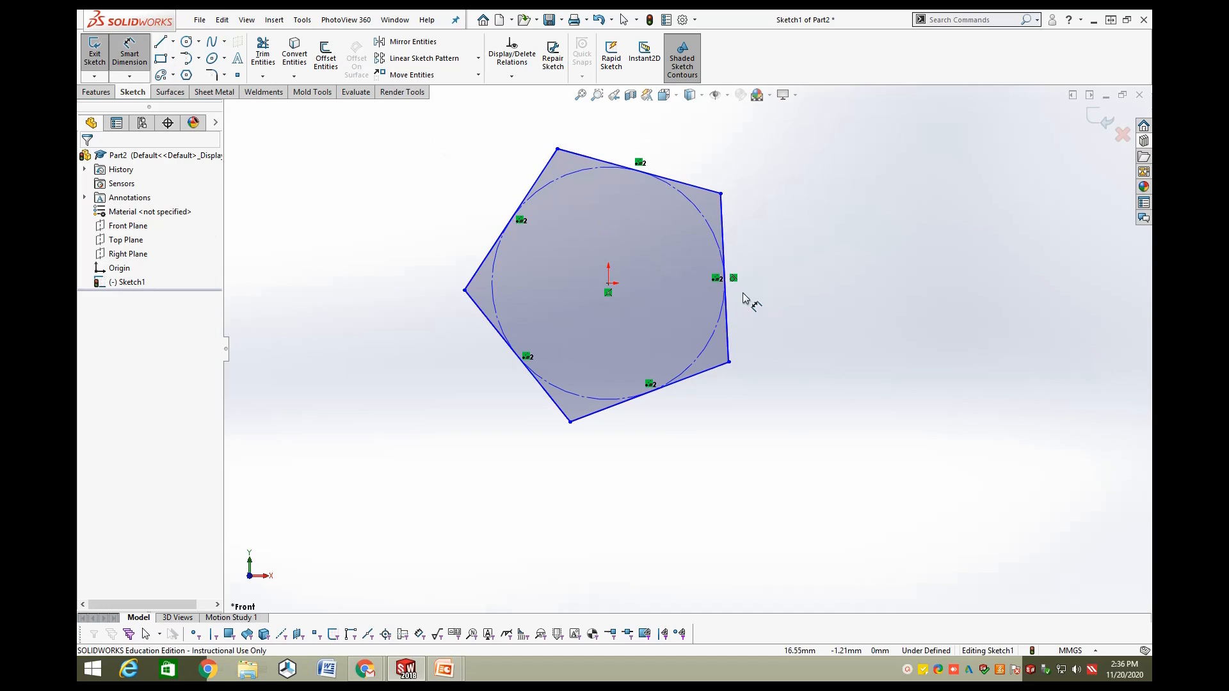
left_click(731, 319)
left_click(833, 311)
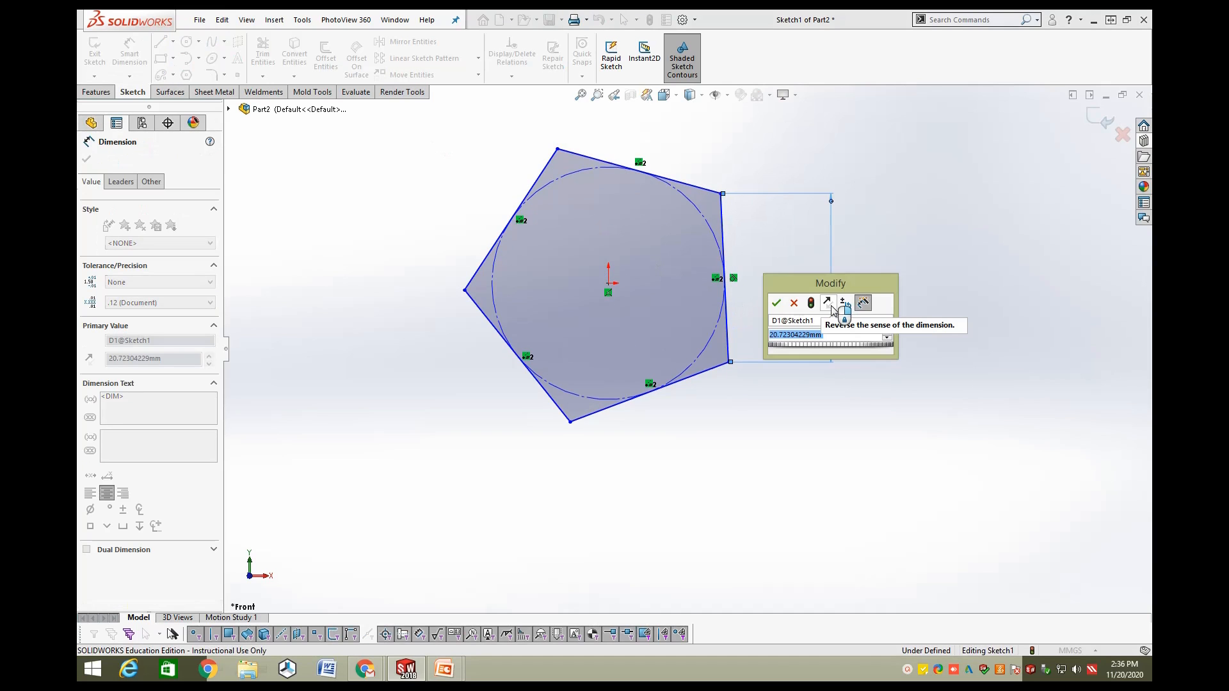
left_click(794, 303)
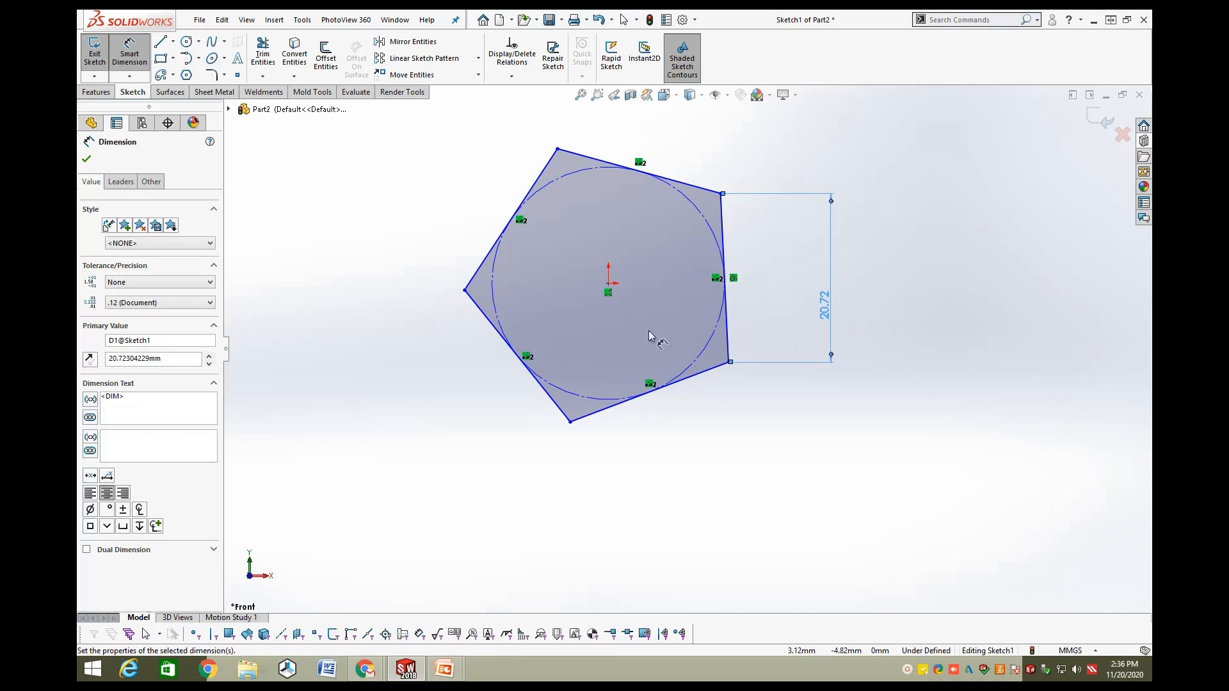
key("Escape")
left_click(825, 316)
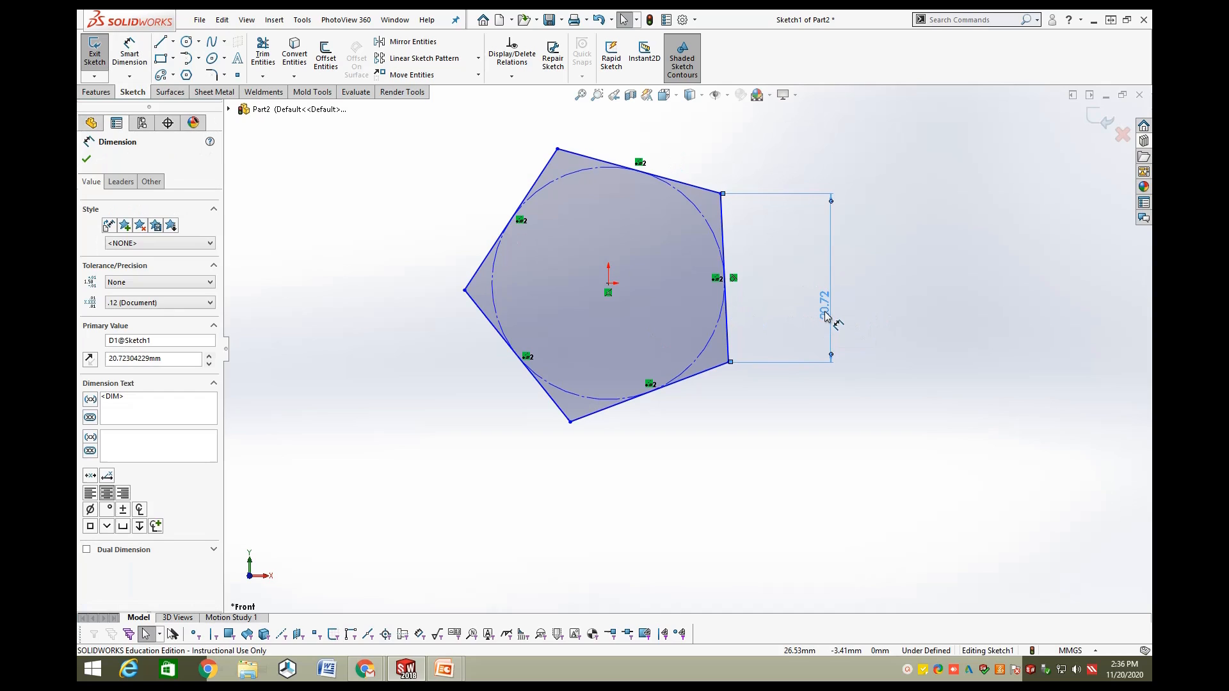
key("Delete")
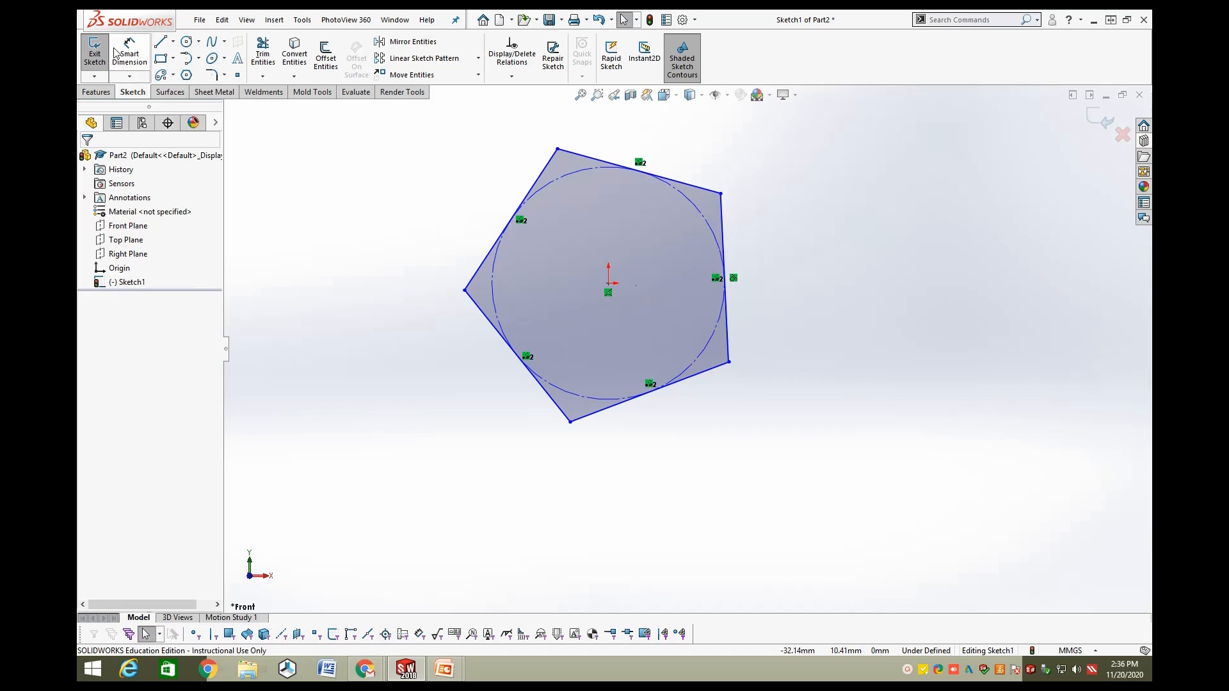
Dimension the pentagon's inscribed construction circle with a diameter of 30 mm.
left_click(134, 61)
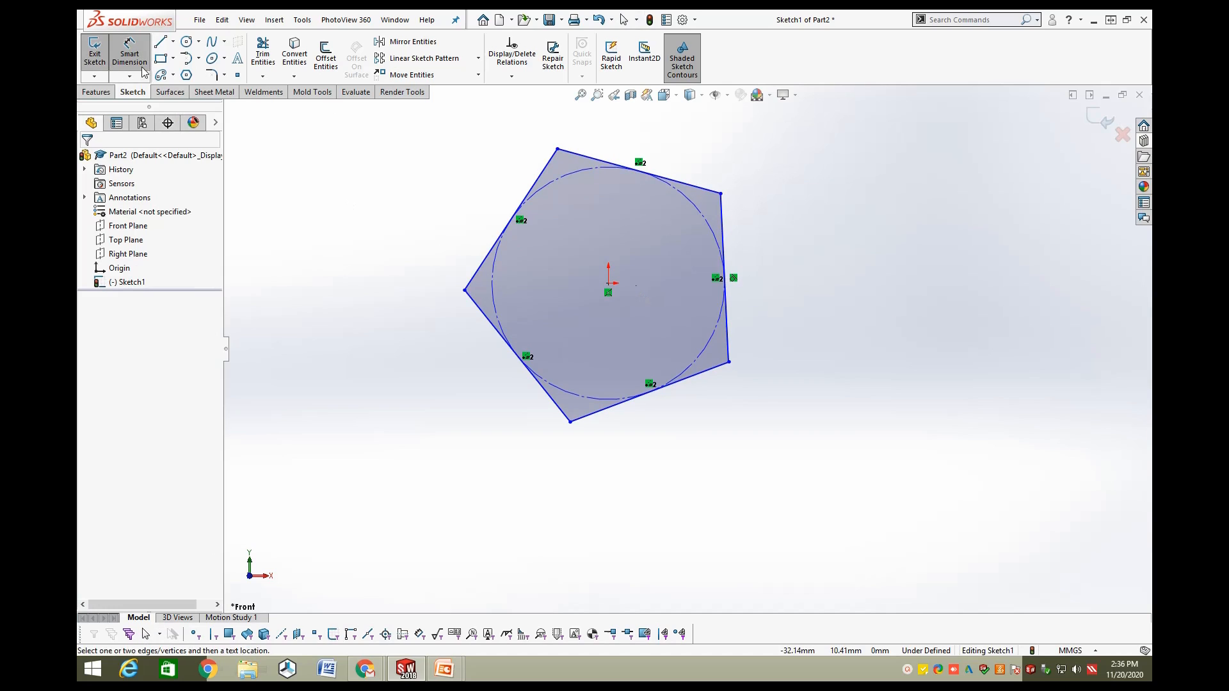
left_click(708, 345)
left_click(845, 460)
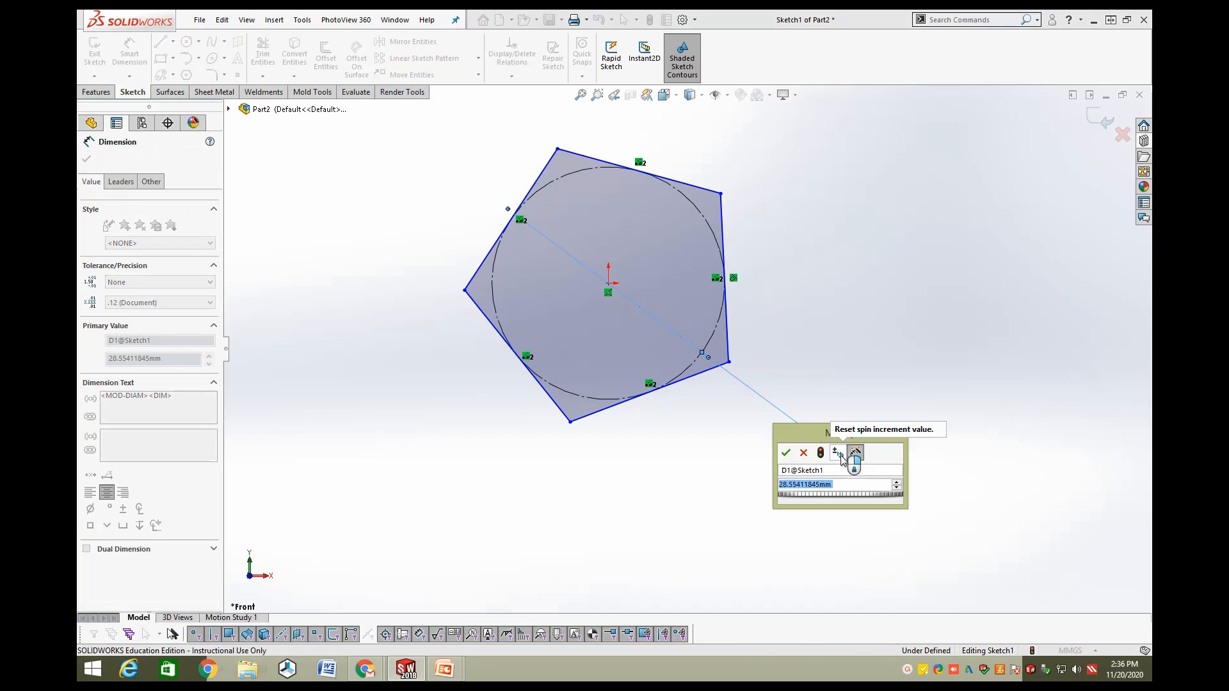
type("30")
key("Return")
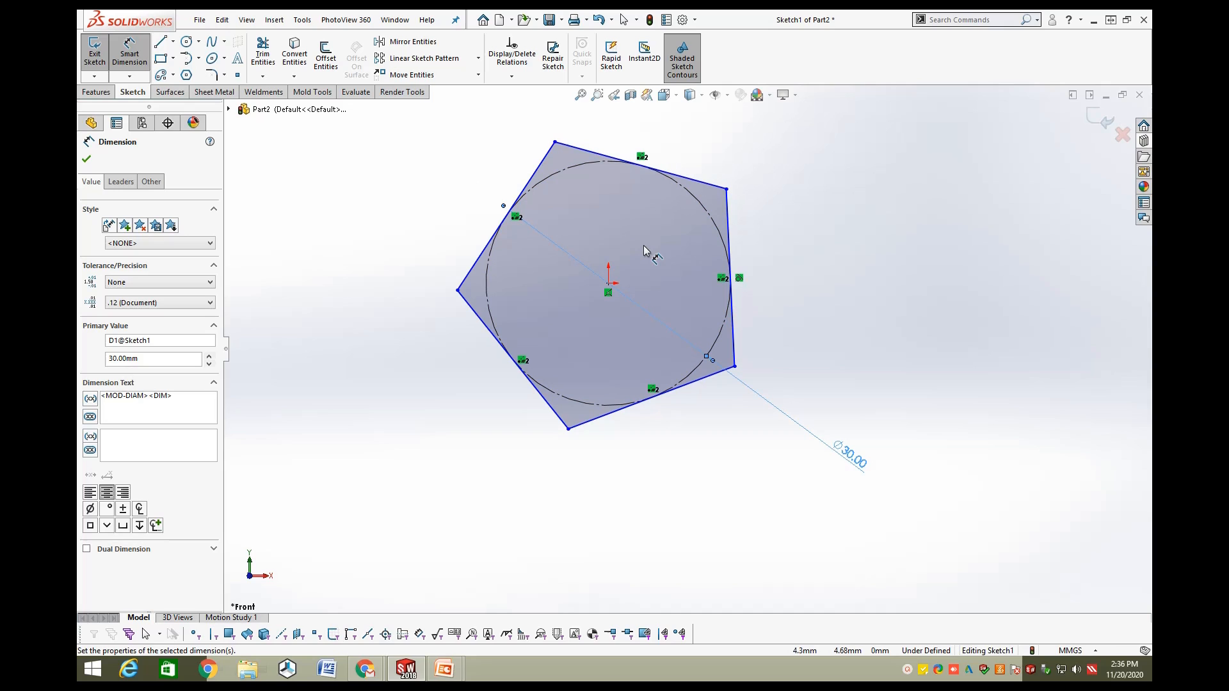
Try to add length dimensions to the pentagon's right side and its lower side.
left_click(730, 244)
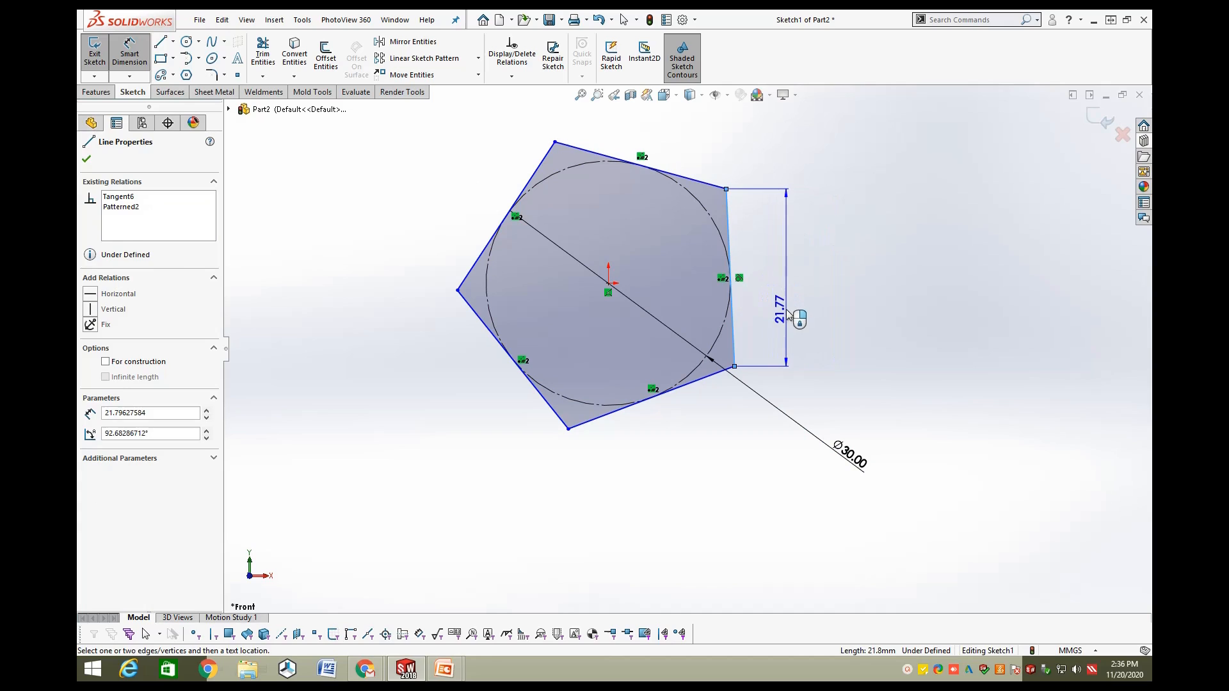
key("Escape")
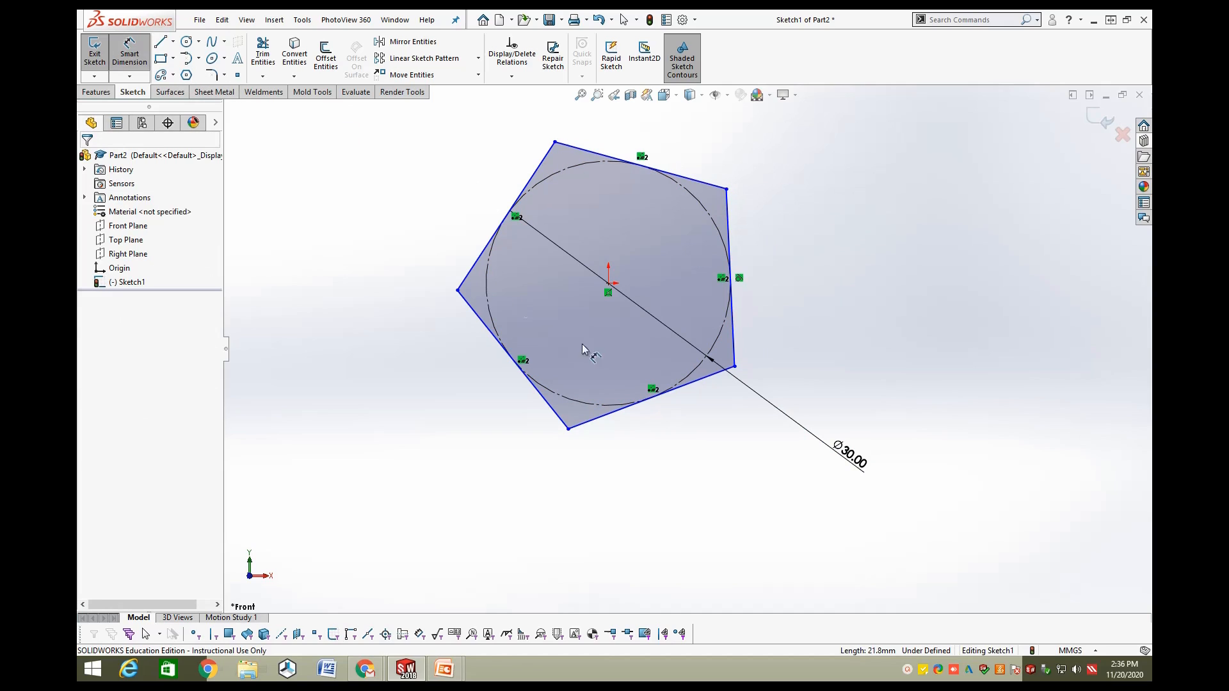
left_click(621, 409)
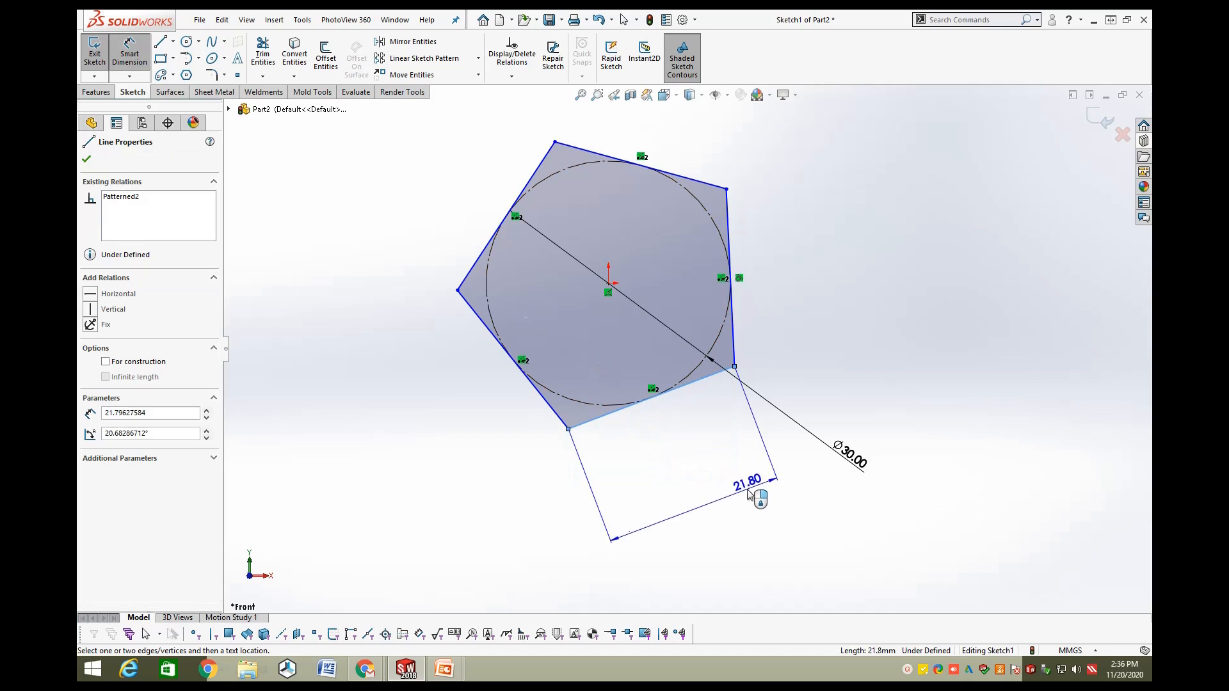
left_click(751, 493)
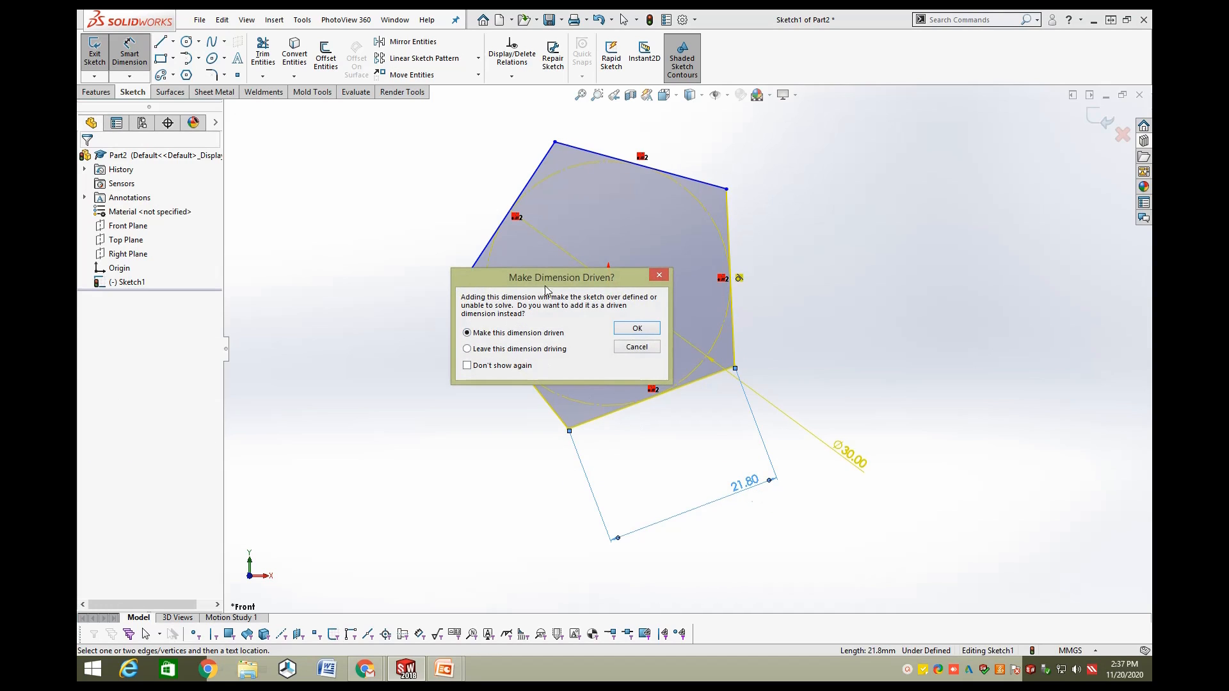
left_click(637, 348)
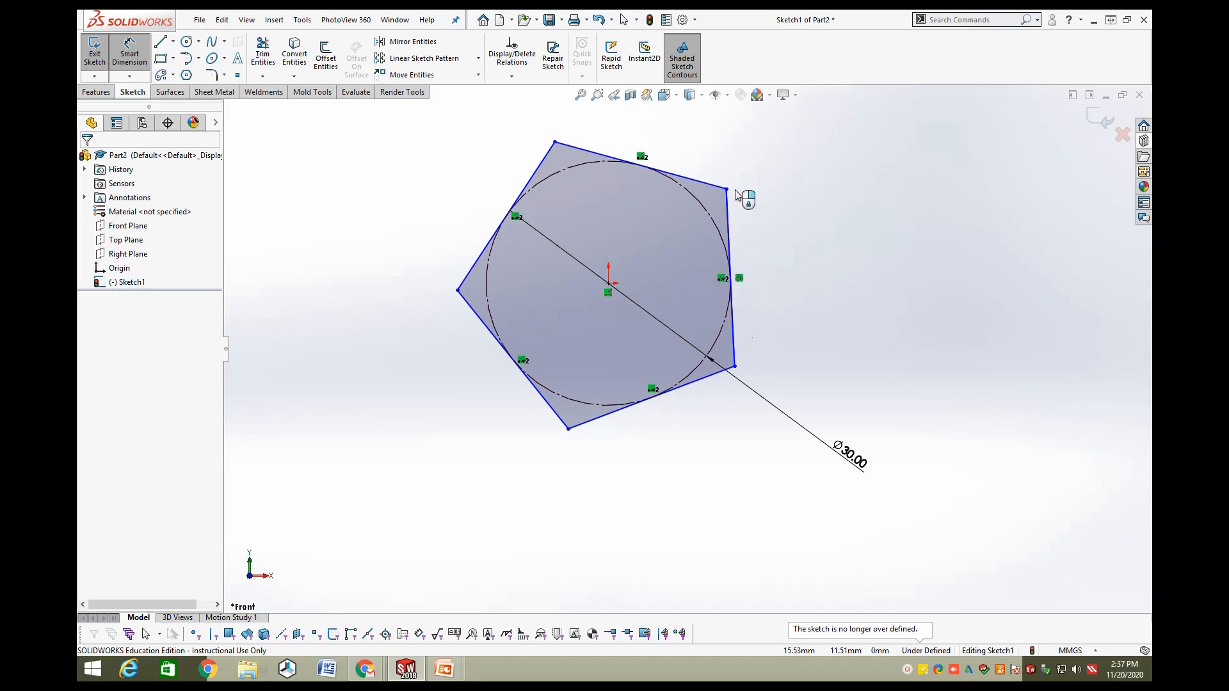
Delete the whole pentagon with its diameter dimension and consult the polygon types slide in PowerPoint.
scroll(736, 282, "down", 5)
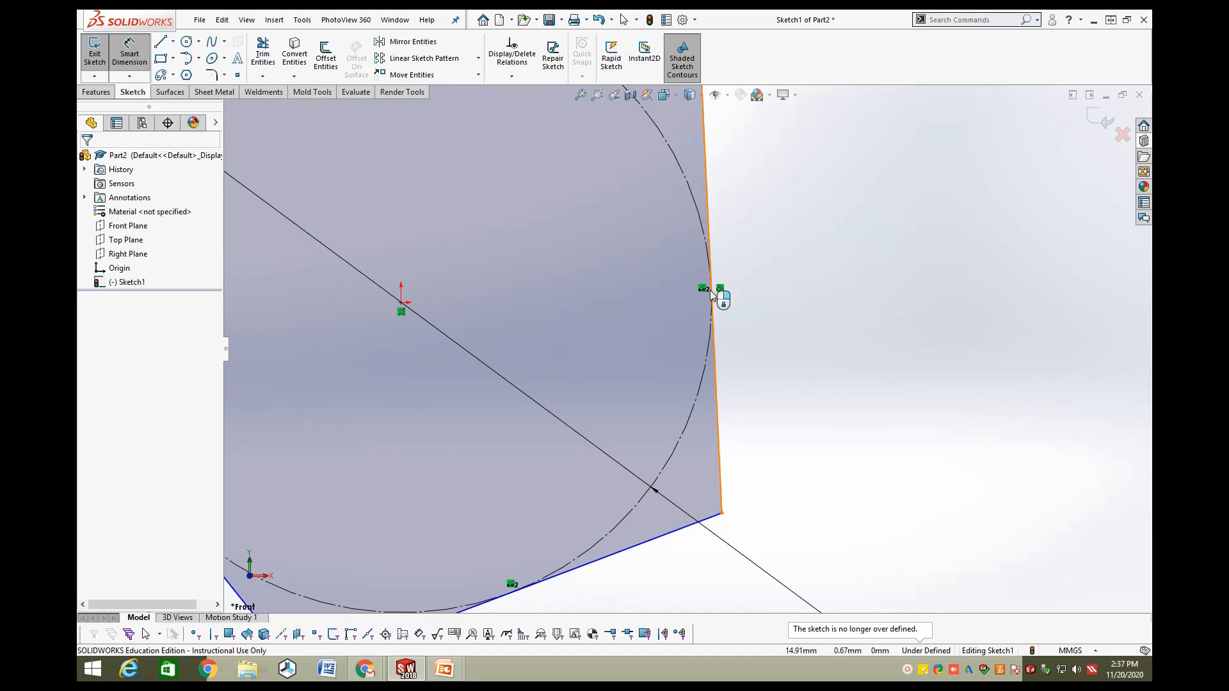
scroll(720, 307, "up", 5)
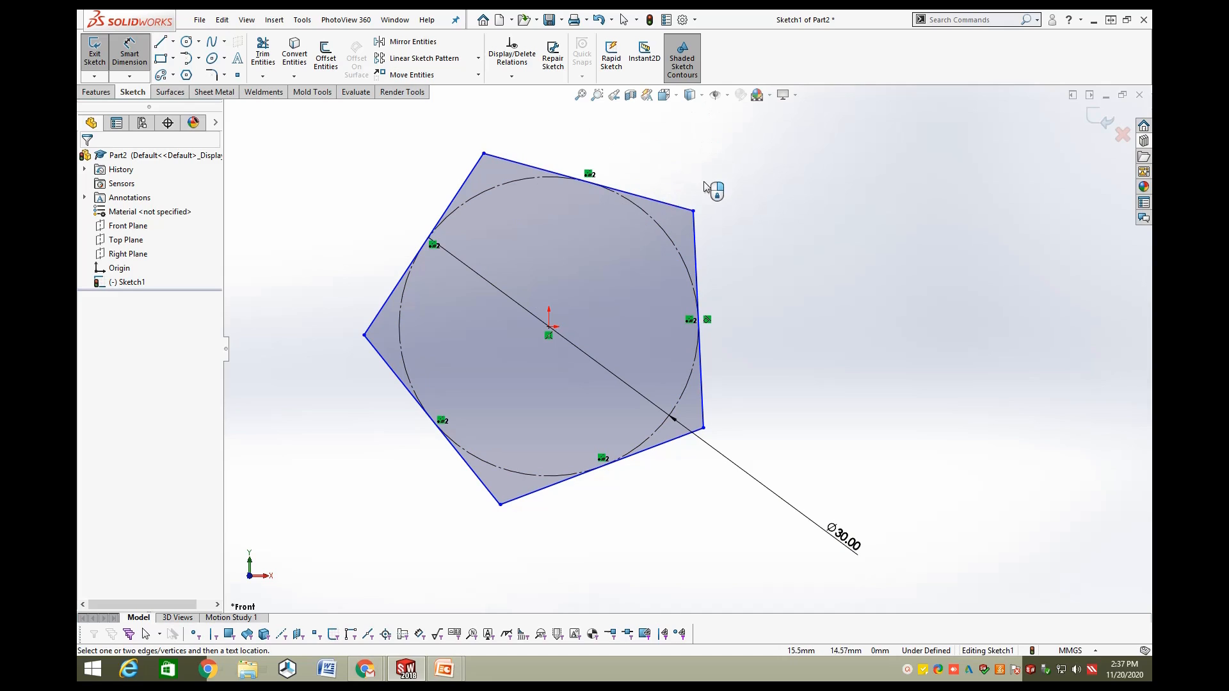
key("Escape")
left_click_drag(776, 169, 338, 495)
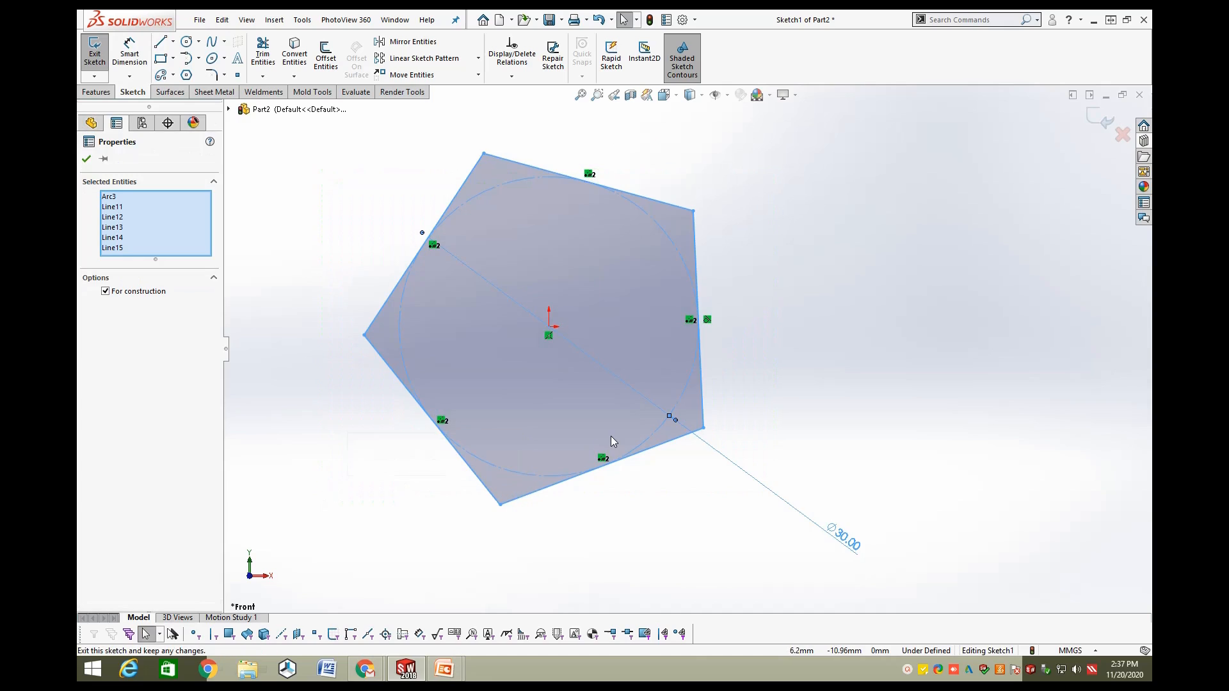
key("Delete")
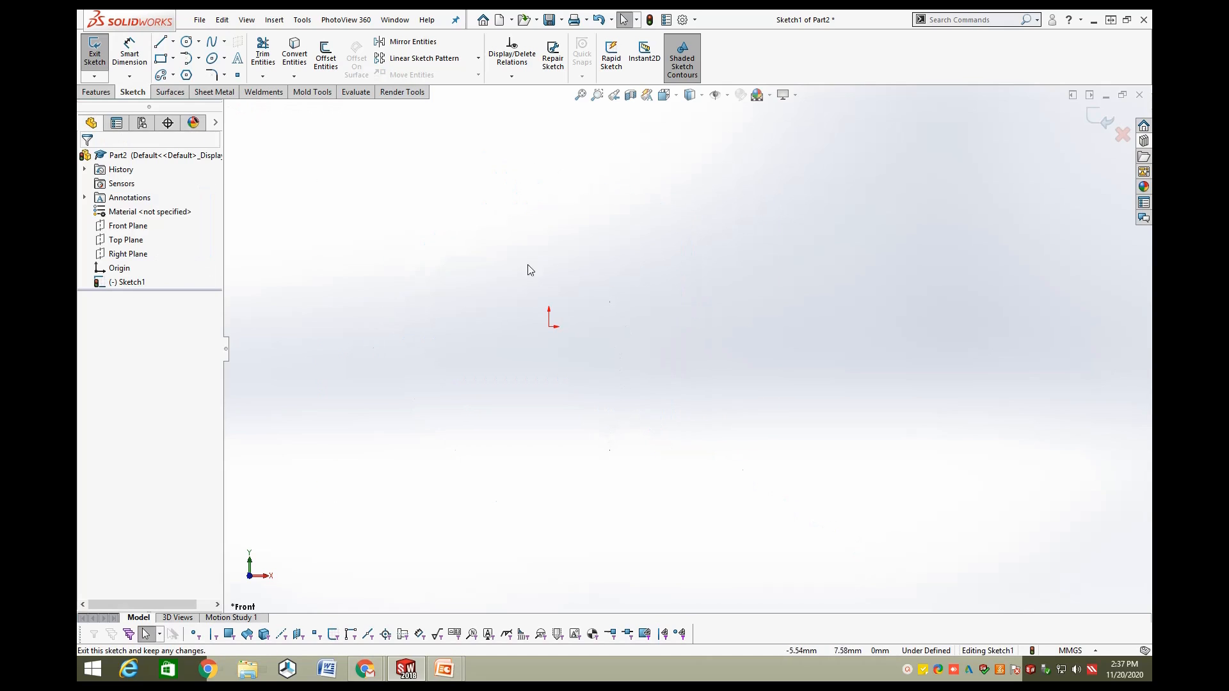
key("alt+Tab")
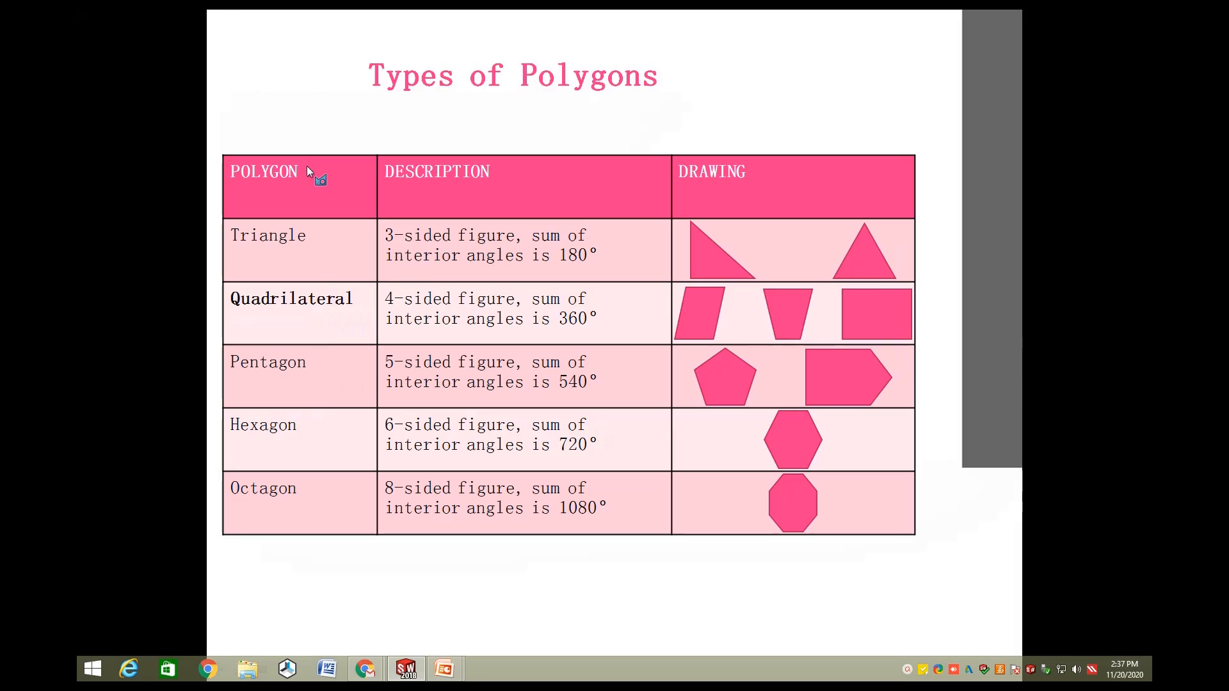
key("alt+Tab")
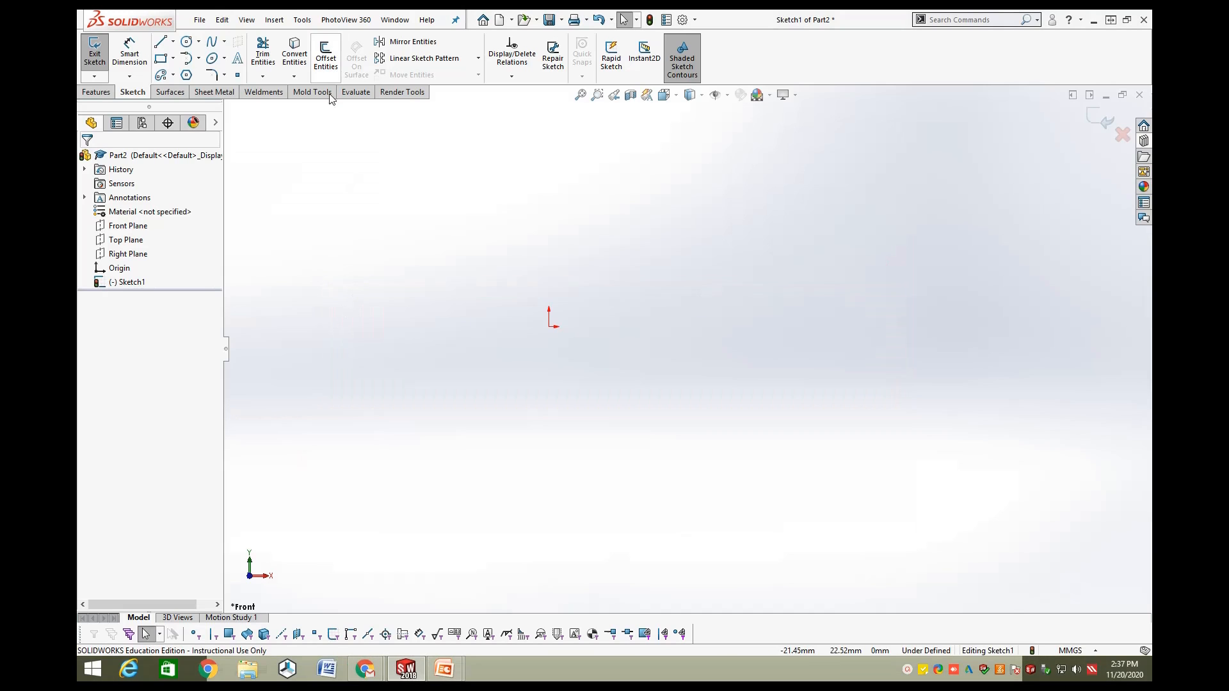
Sketch a six-sided polygon with an inscribed circle centred on the origin, with sides about 14.6 mm long.
left_click(186, 75)
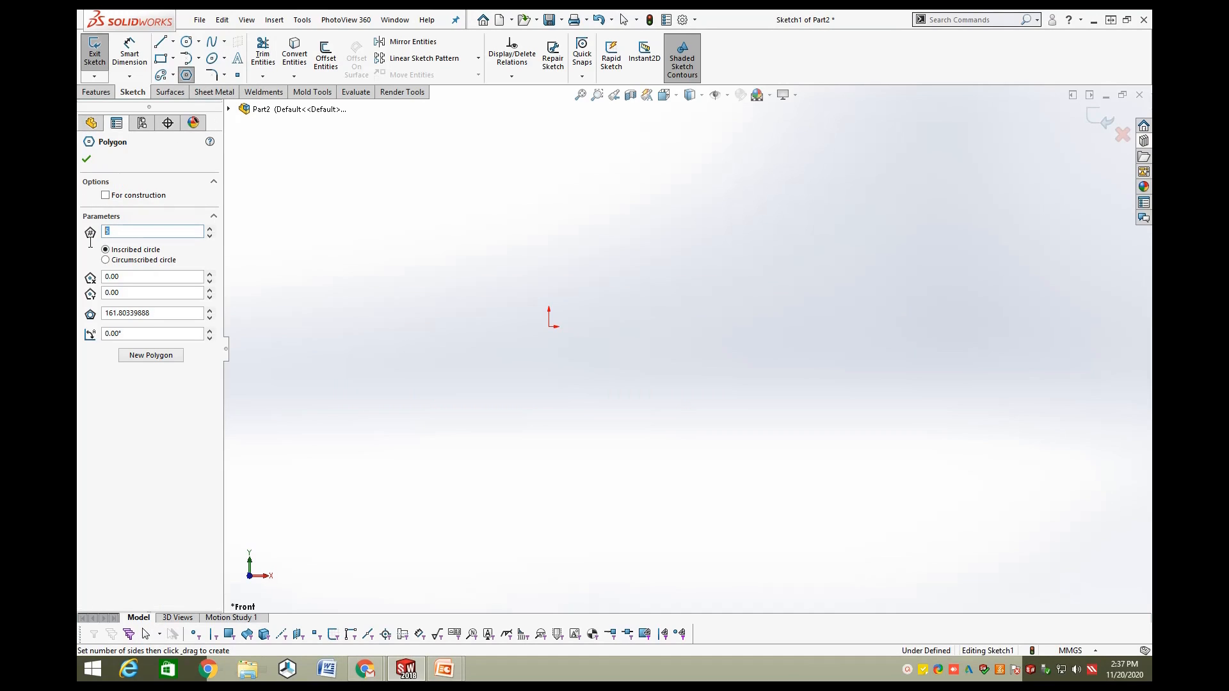
left_click(86, 160)
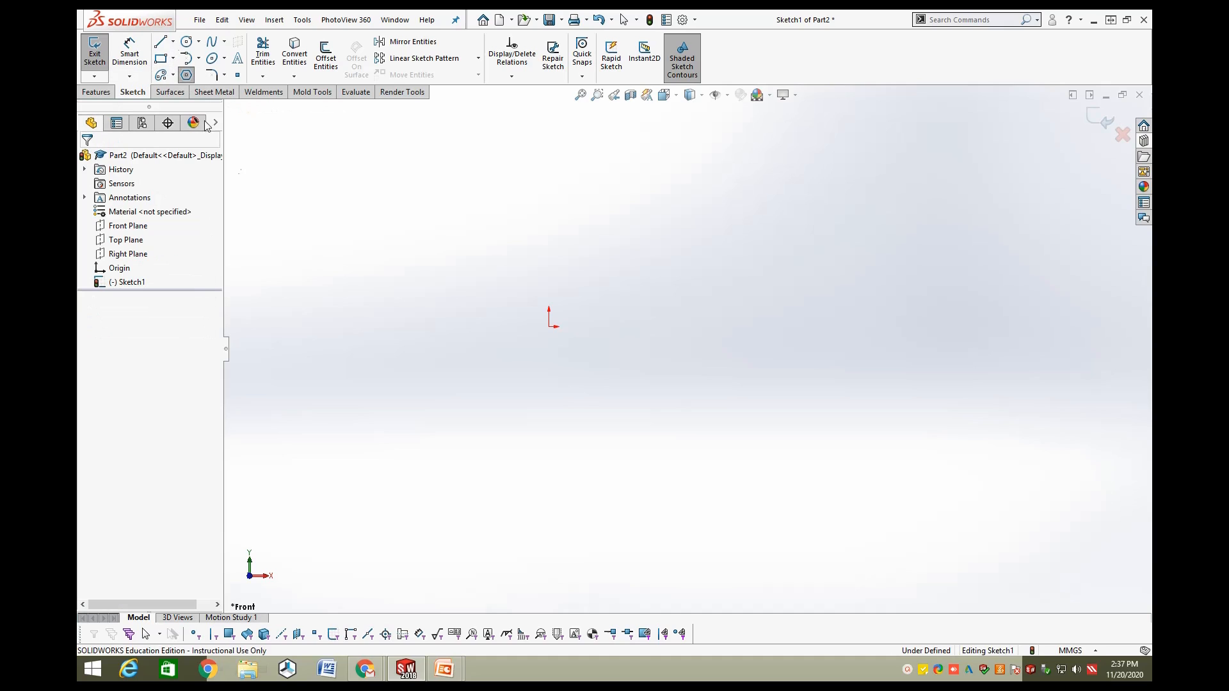
left_click(550, 325)
left_click(675, 255)
key("Escape")
scroll(713, 267, "down", 2)
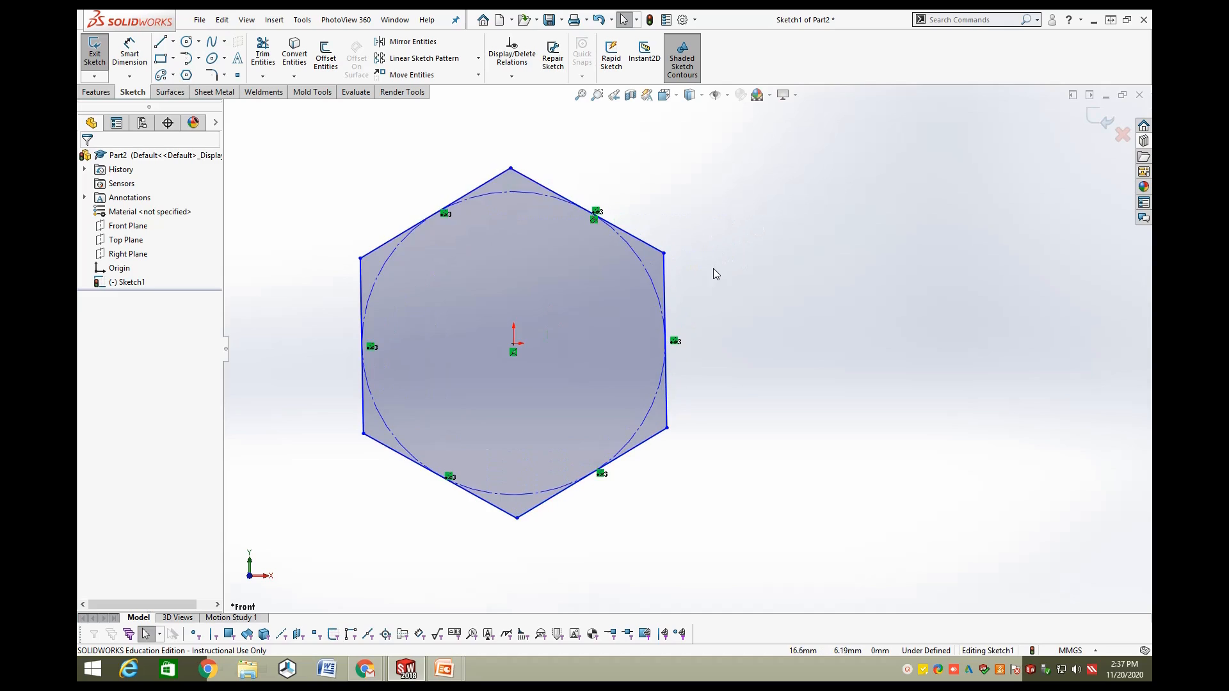
scroll(710, 275, "up", 3)
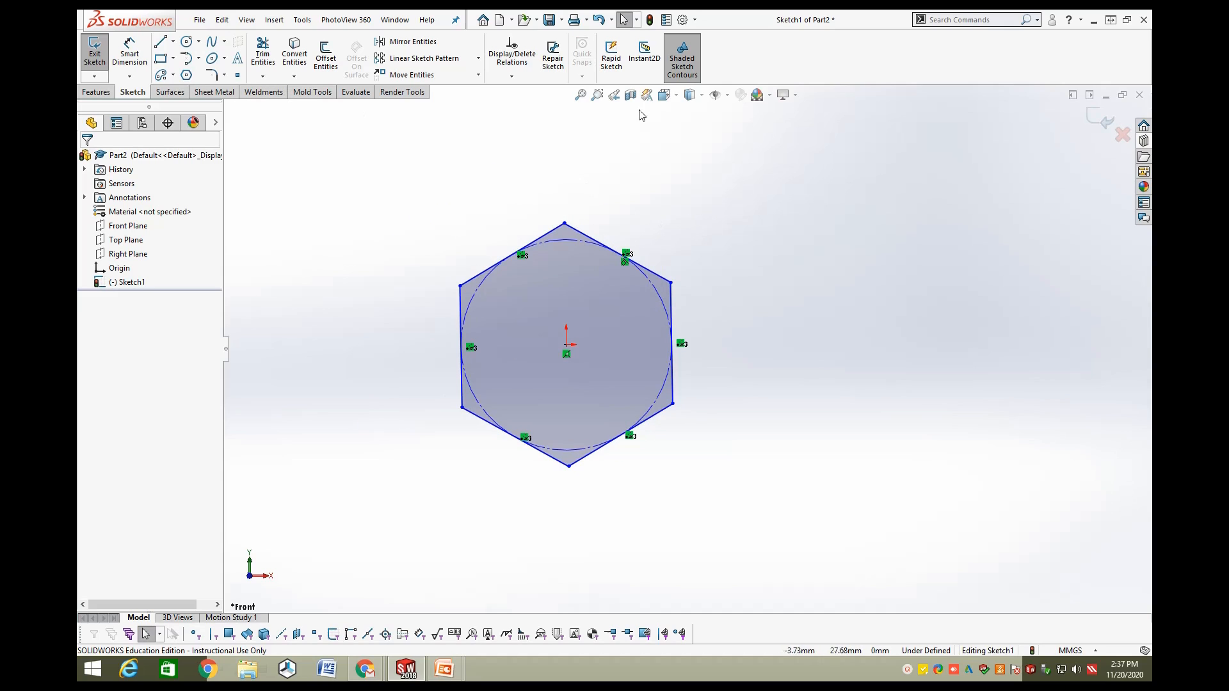
Try a 15 mm length dimension on the hexagon's upper-right side and delete that dimension.
left_click(130, 55)
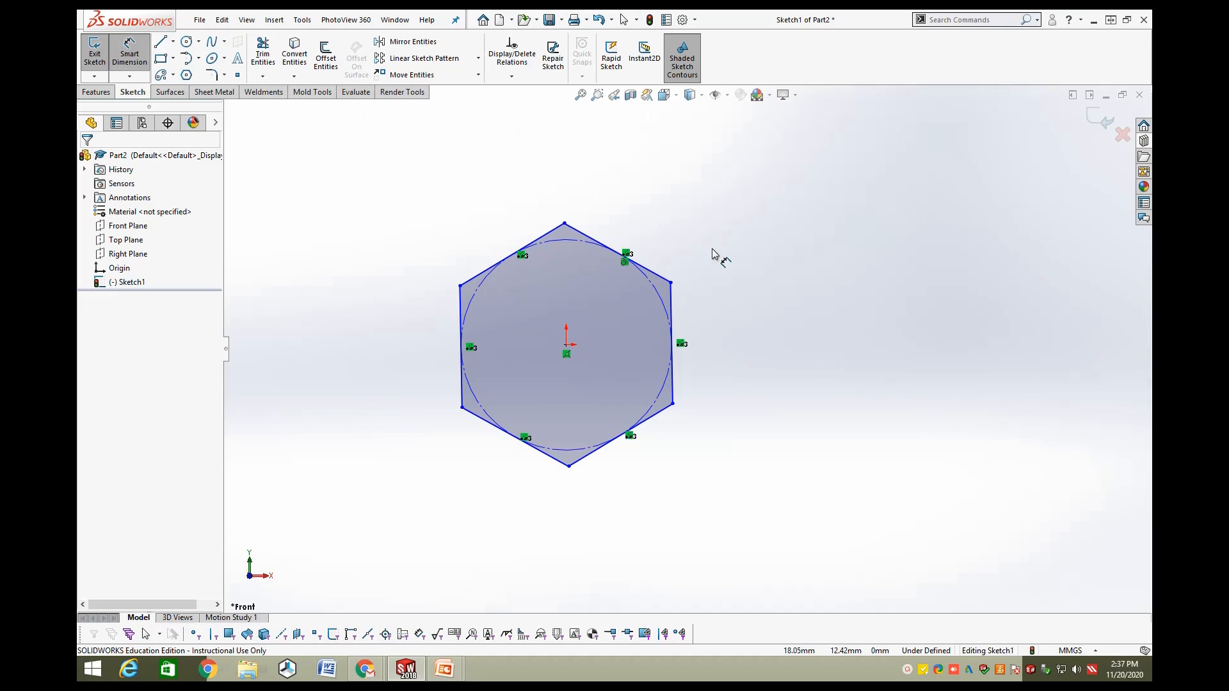
left_click(666, 276)
left_click(683, 191)
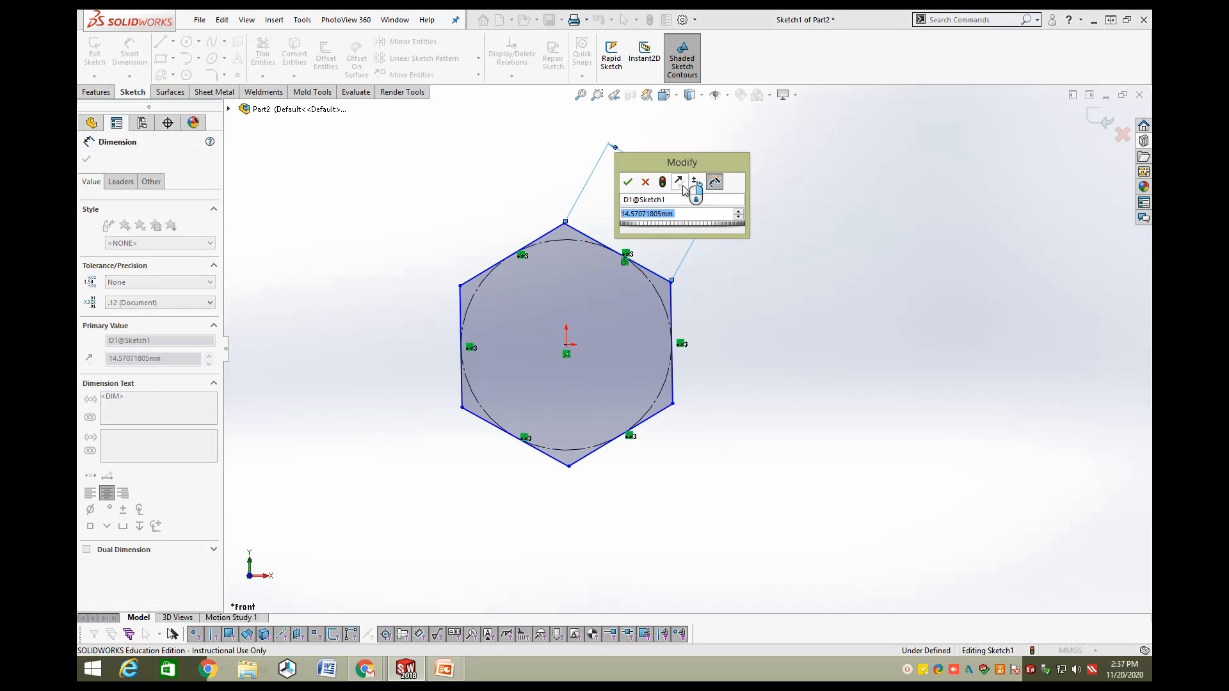
type("15")
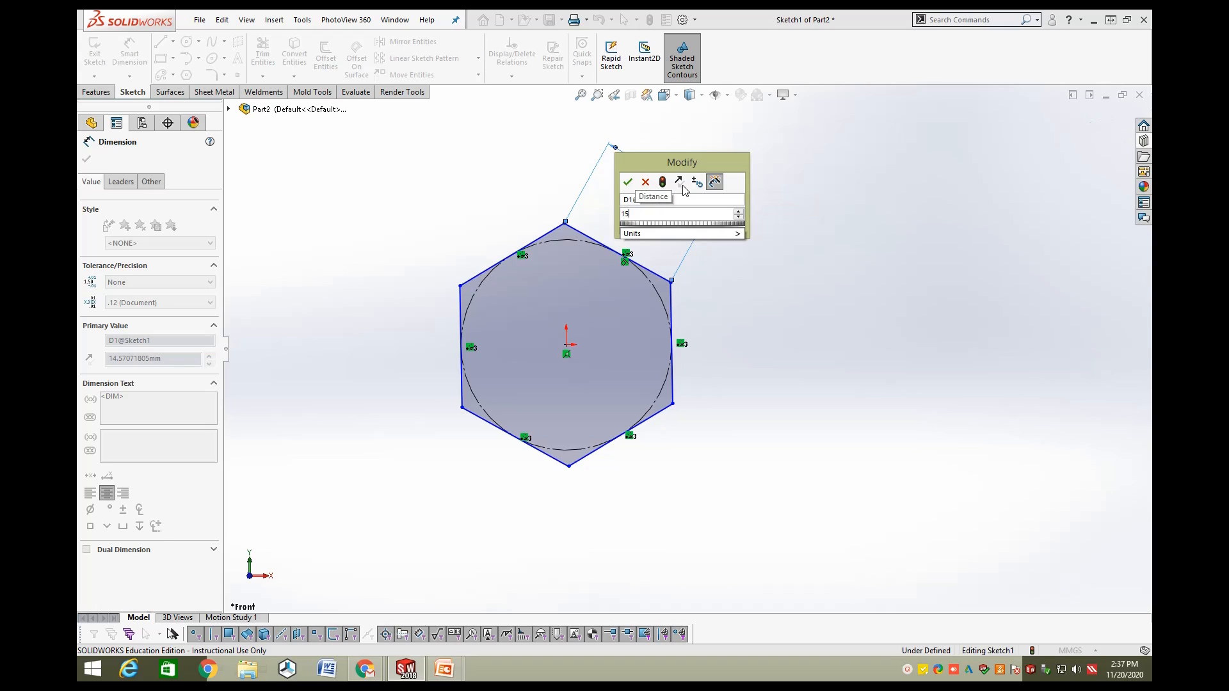
key("Return")
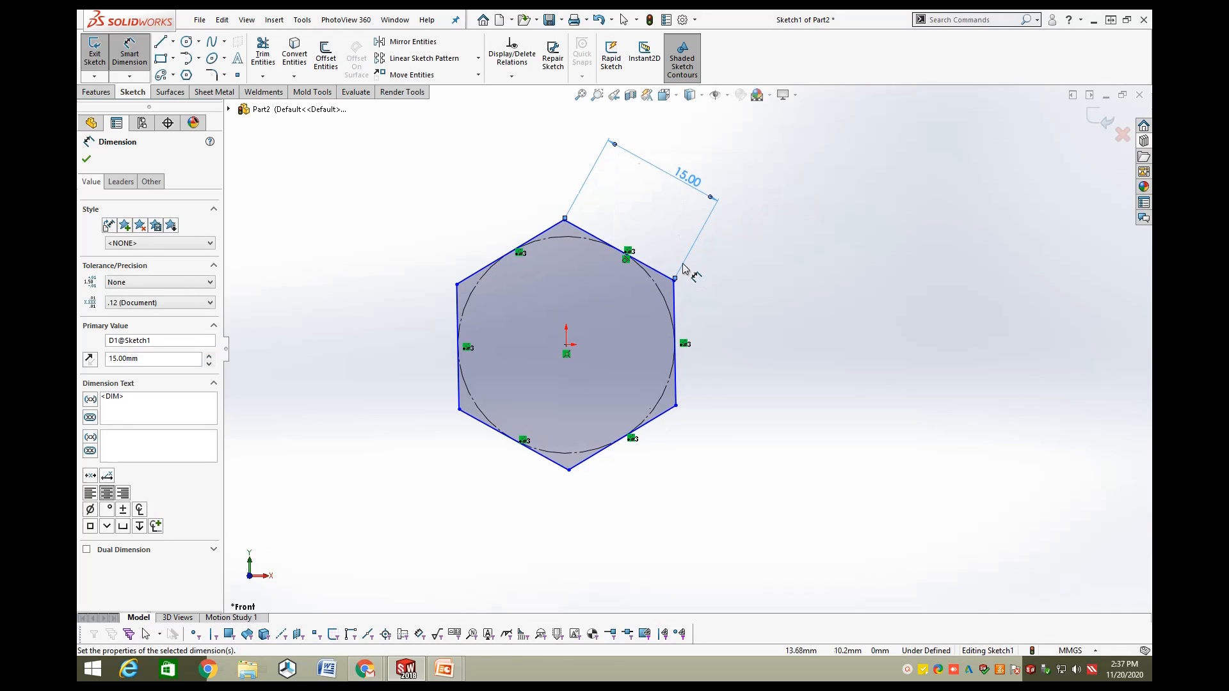
key("Escape")
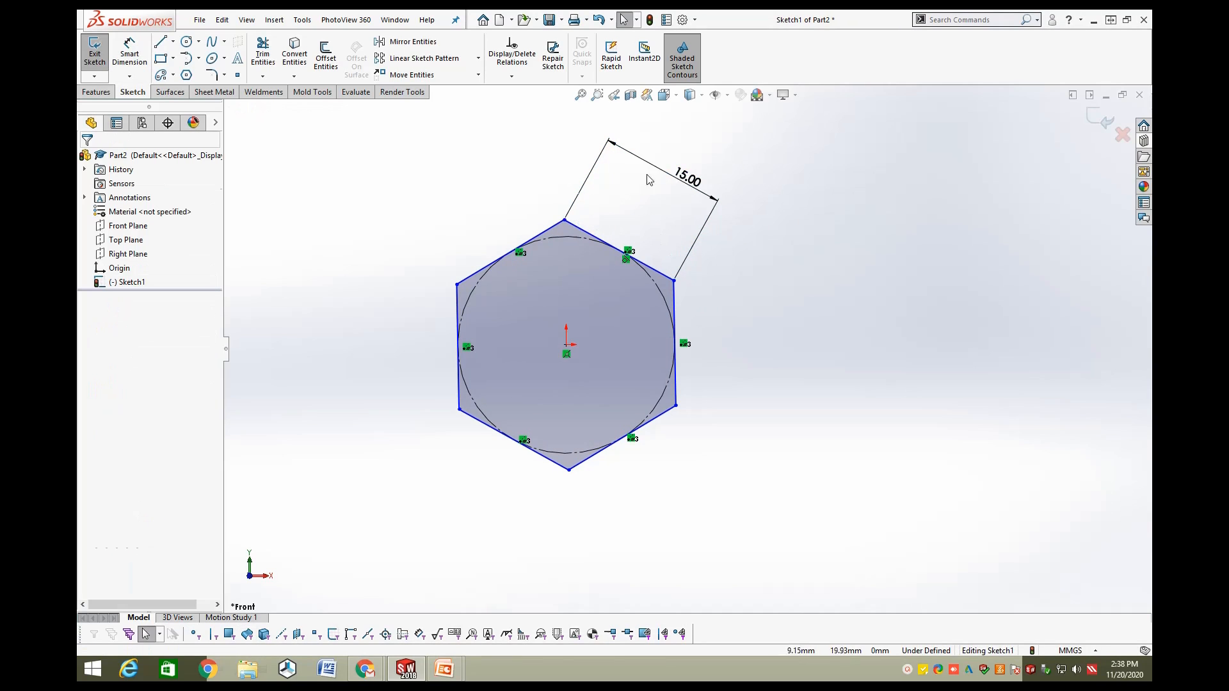
left_click(679, 183)
key("Delete")
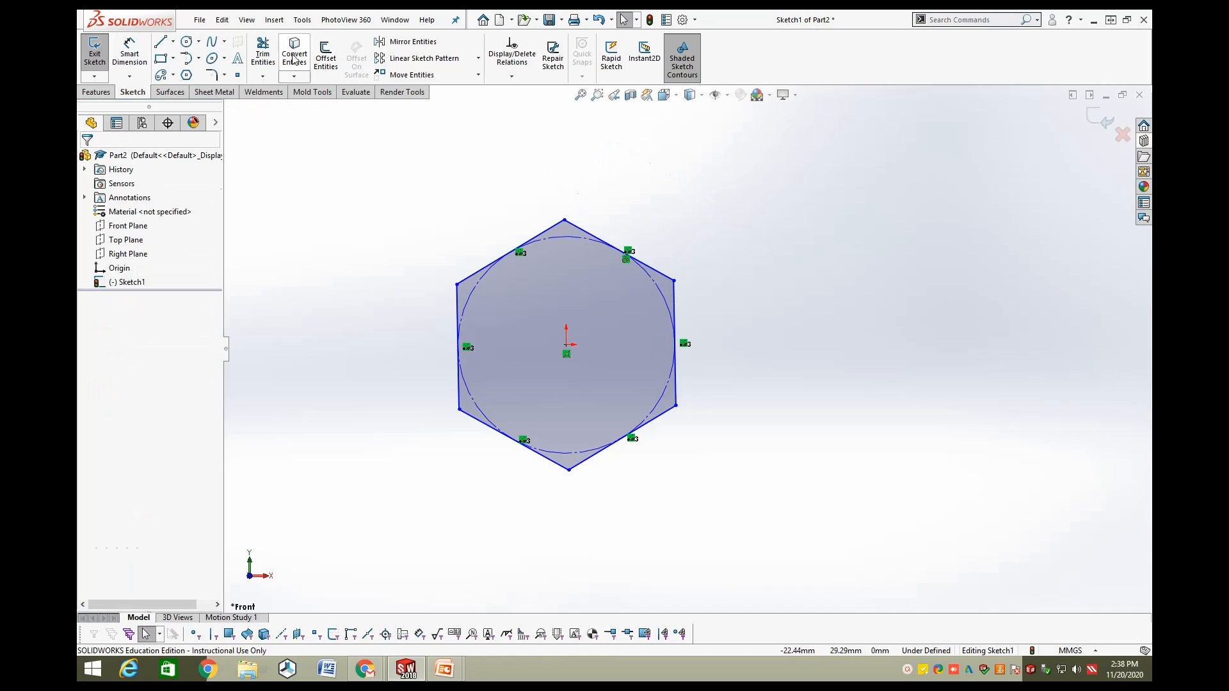
Dimension the hexagon's inscribed construction circle with a diameter of 30 mm.
left_click(136, 50)
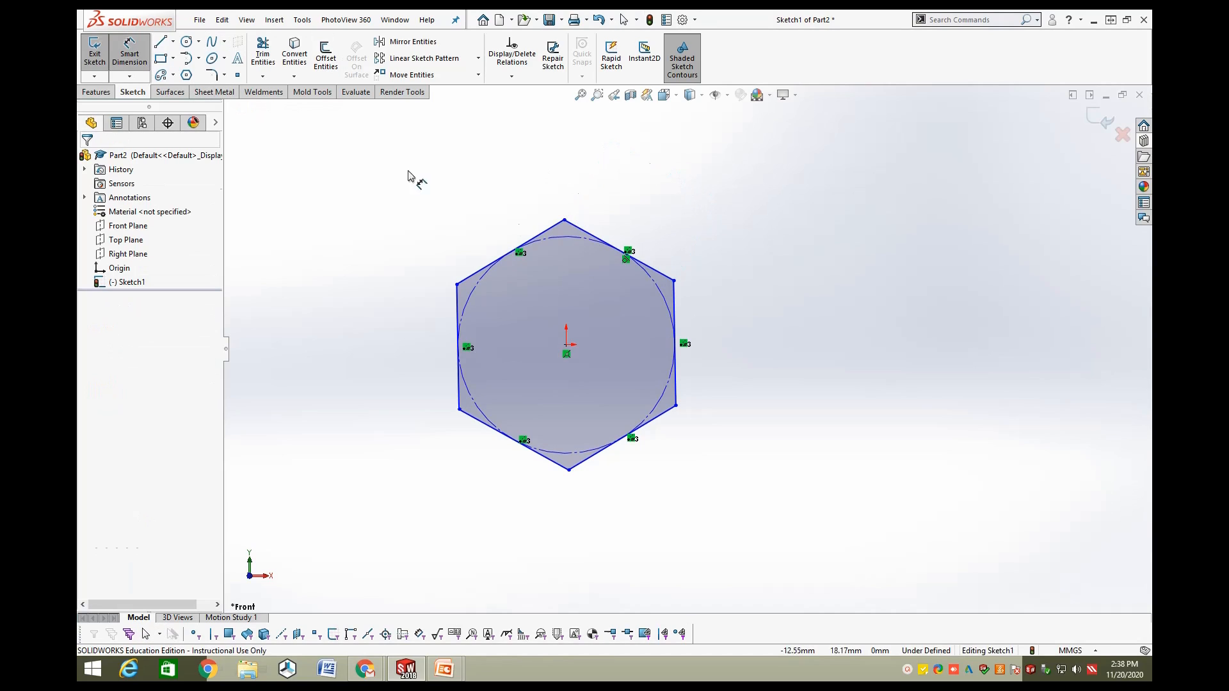
left_click(666, 301)
left_click(838, 387)
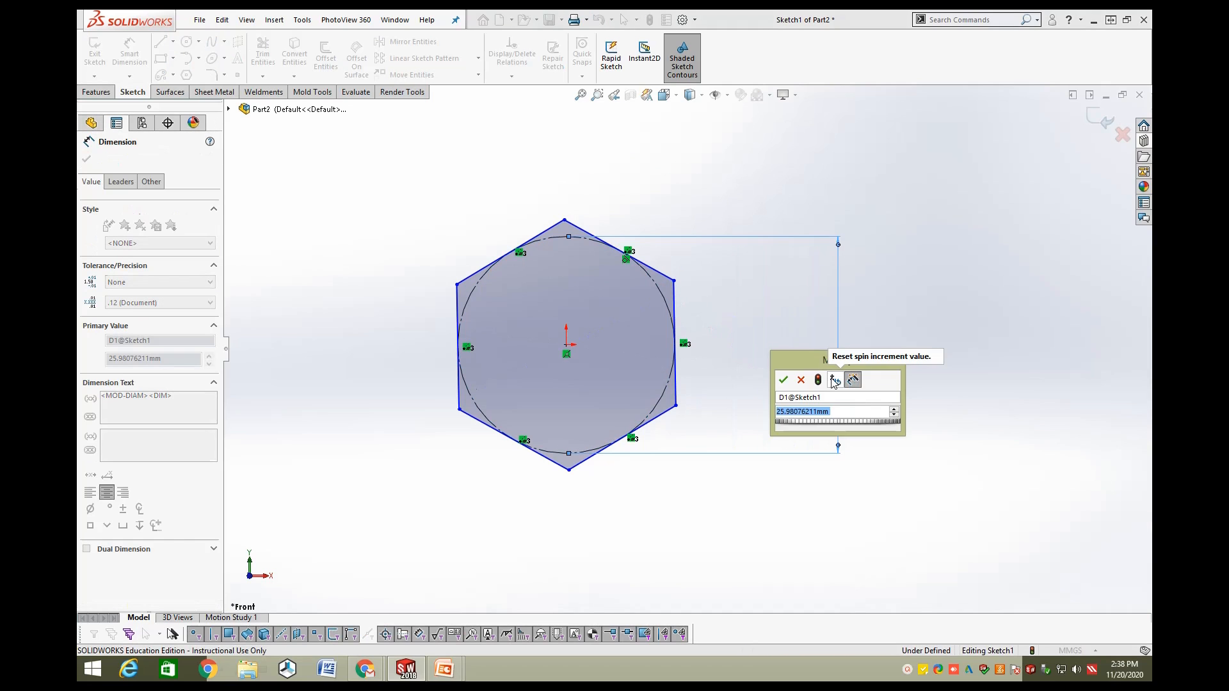
type("30")
key("Return")
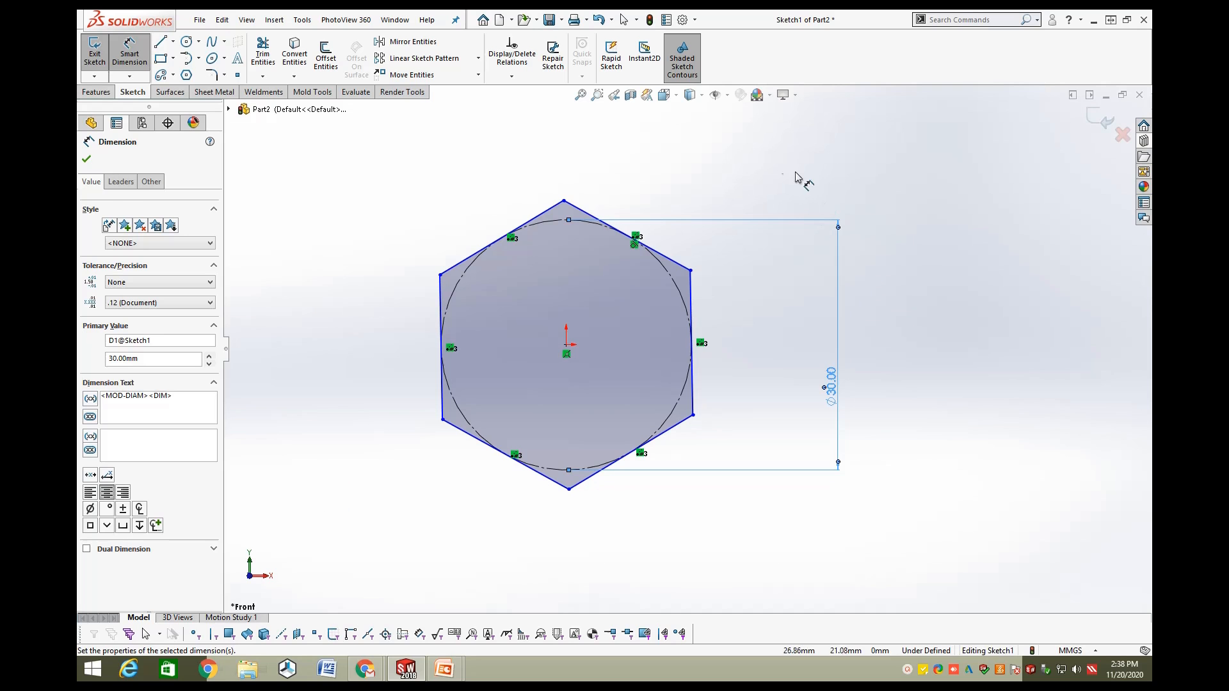
key("Escape")
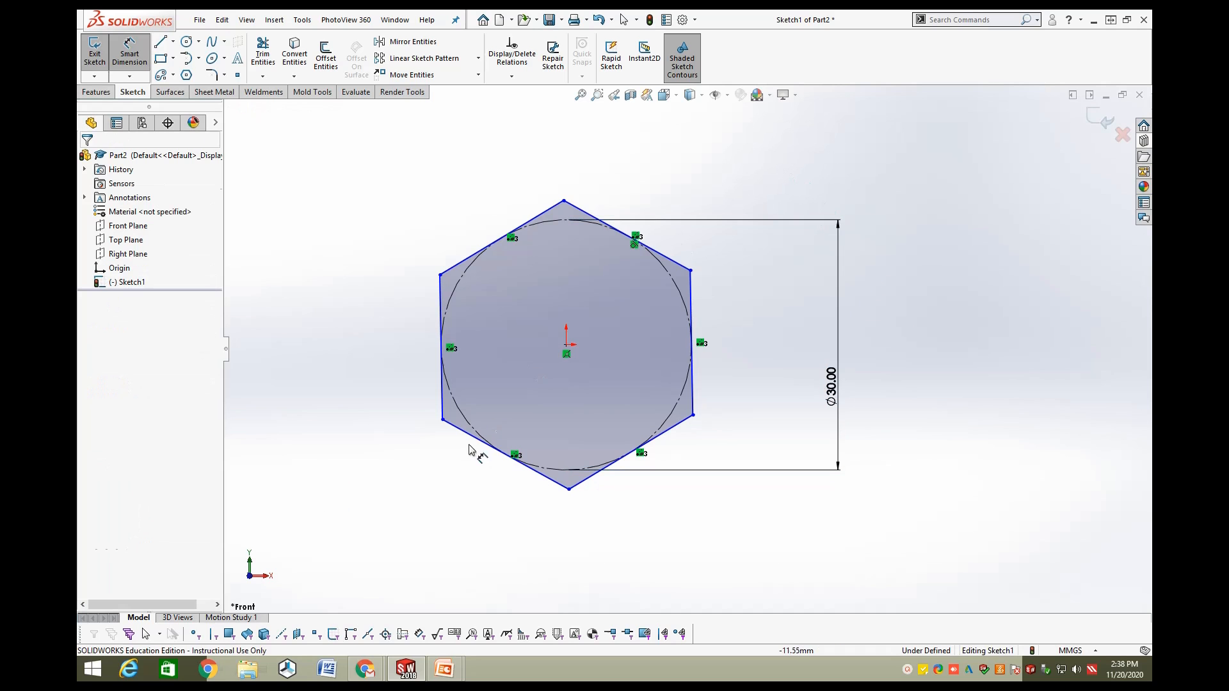
Delete the whole hexagon together with its diameter dimension.
key("Escape")
left_click_drag(711, 181, 367, 578)
key("Delete")
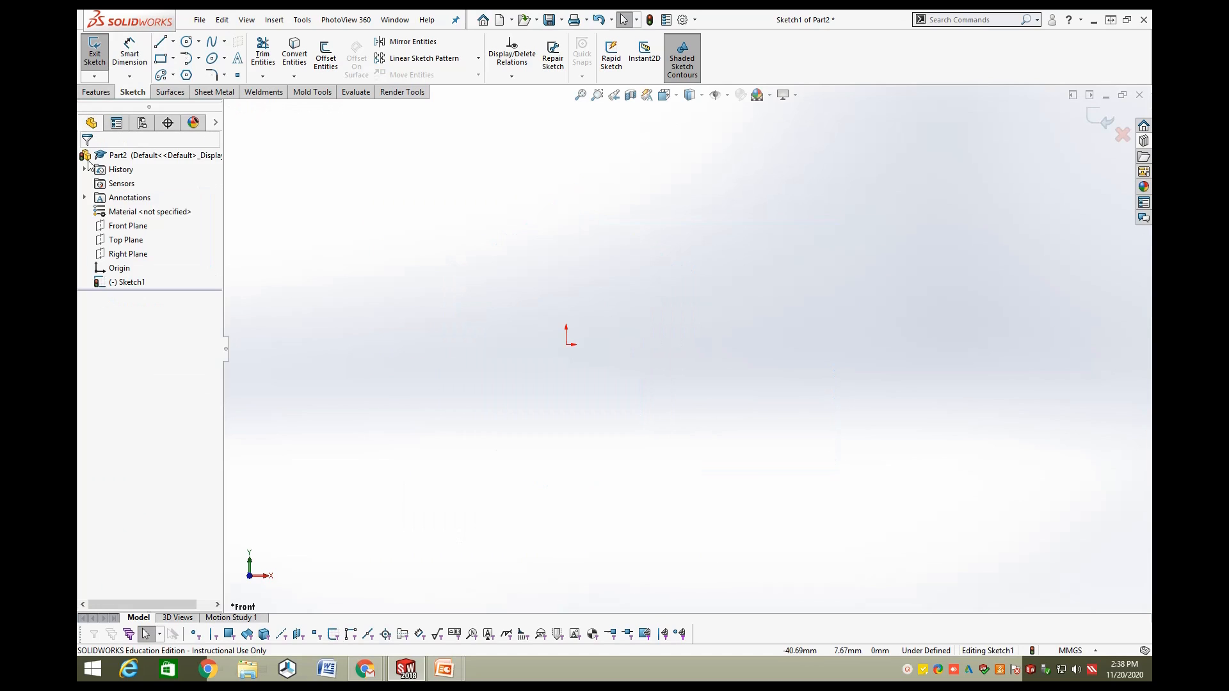
Sketch an eight-sided polygon centred on the origin, with an inscribed circle about 30 mm in diameter.
left_click(186, 76)
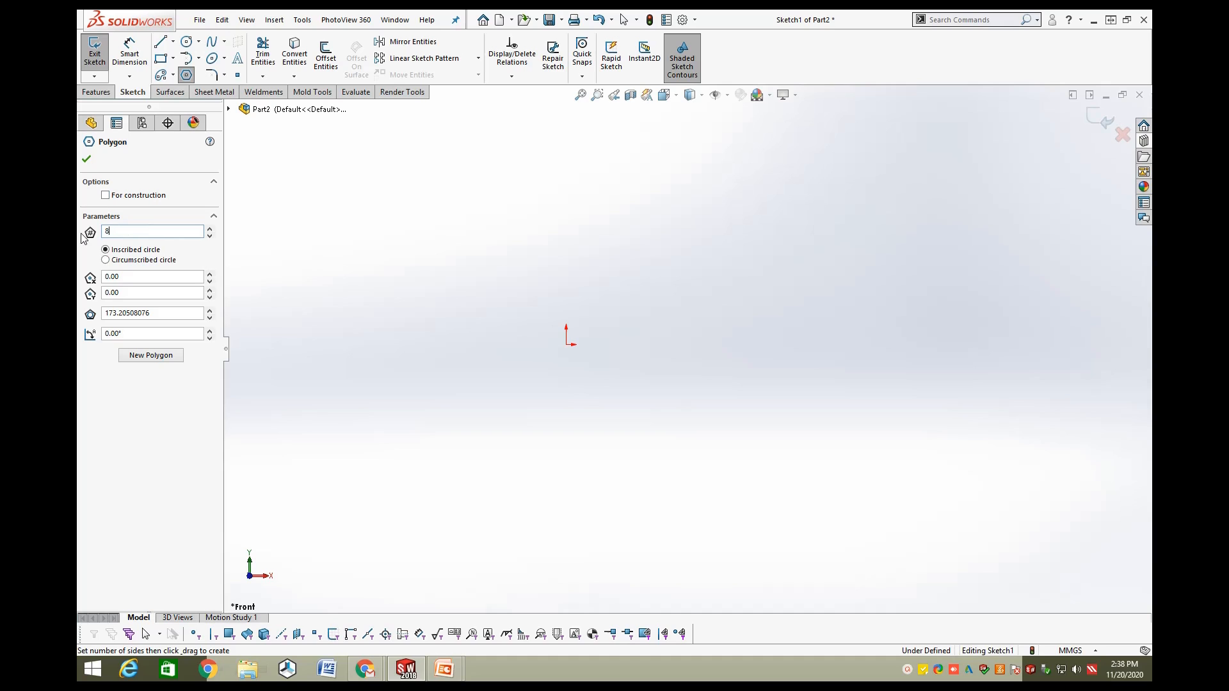
left_click(566, 345)
left_click(682, 415)
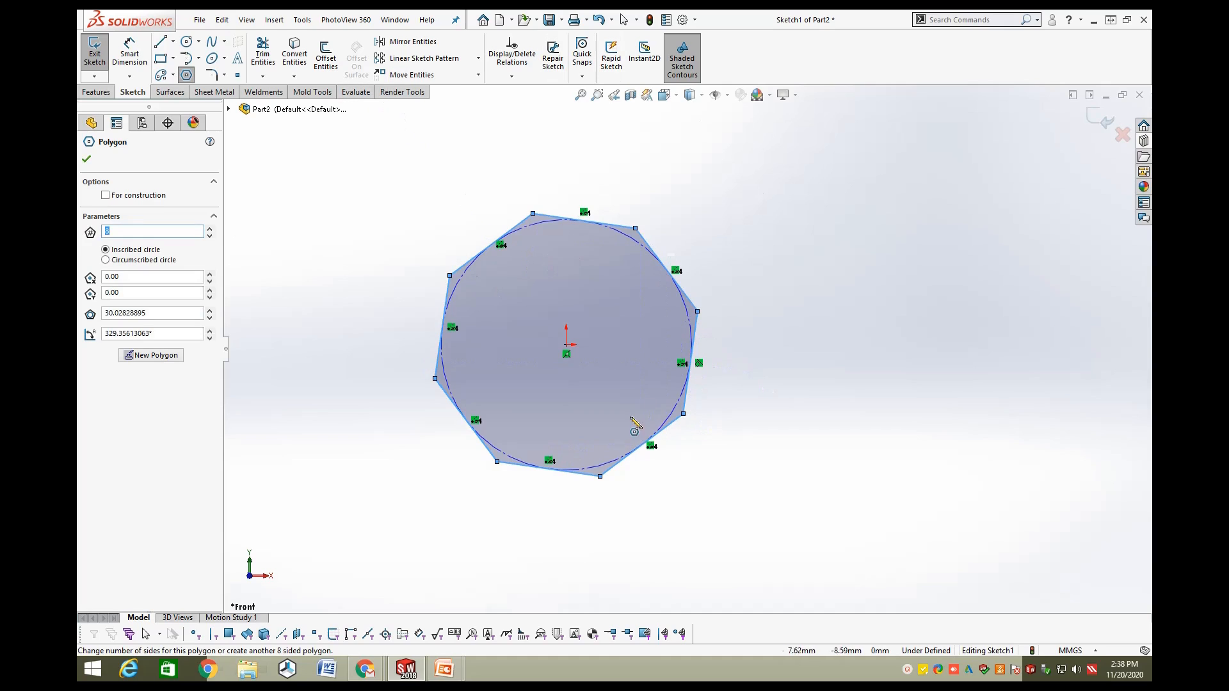
Dimension the octagon's lower-right side with a length of 10 mm.
left_click(129, 55)
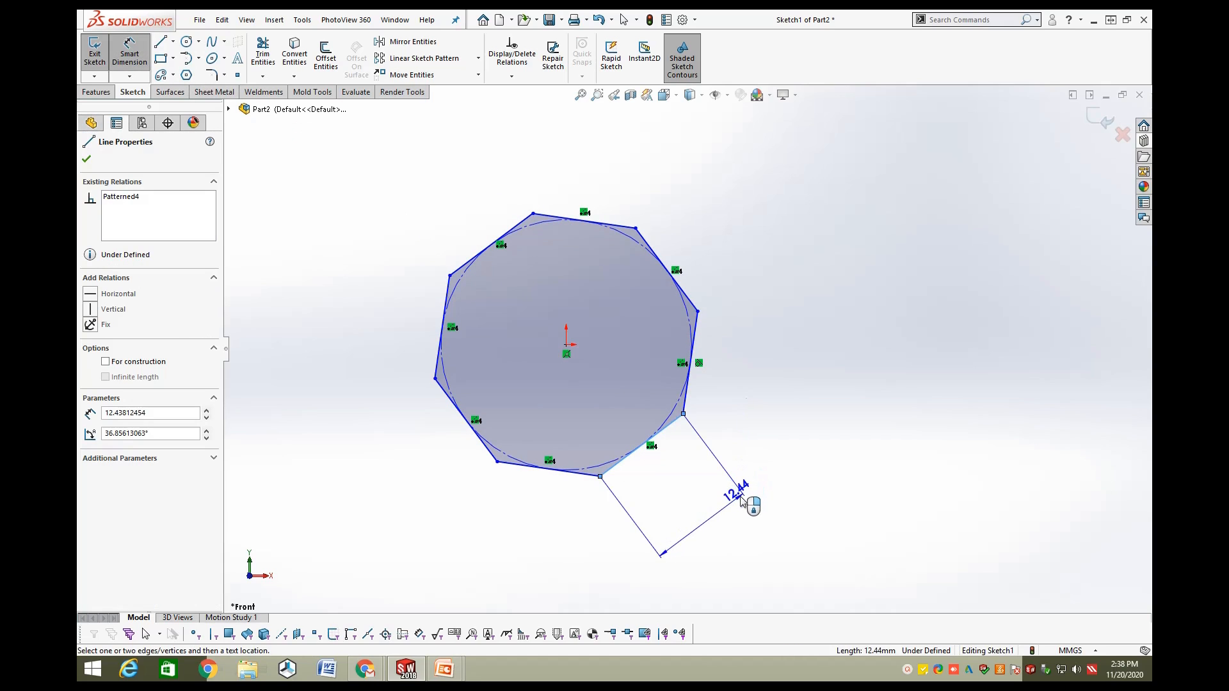
left_click(746, 502)
type("10")
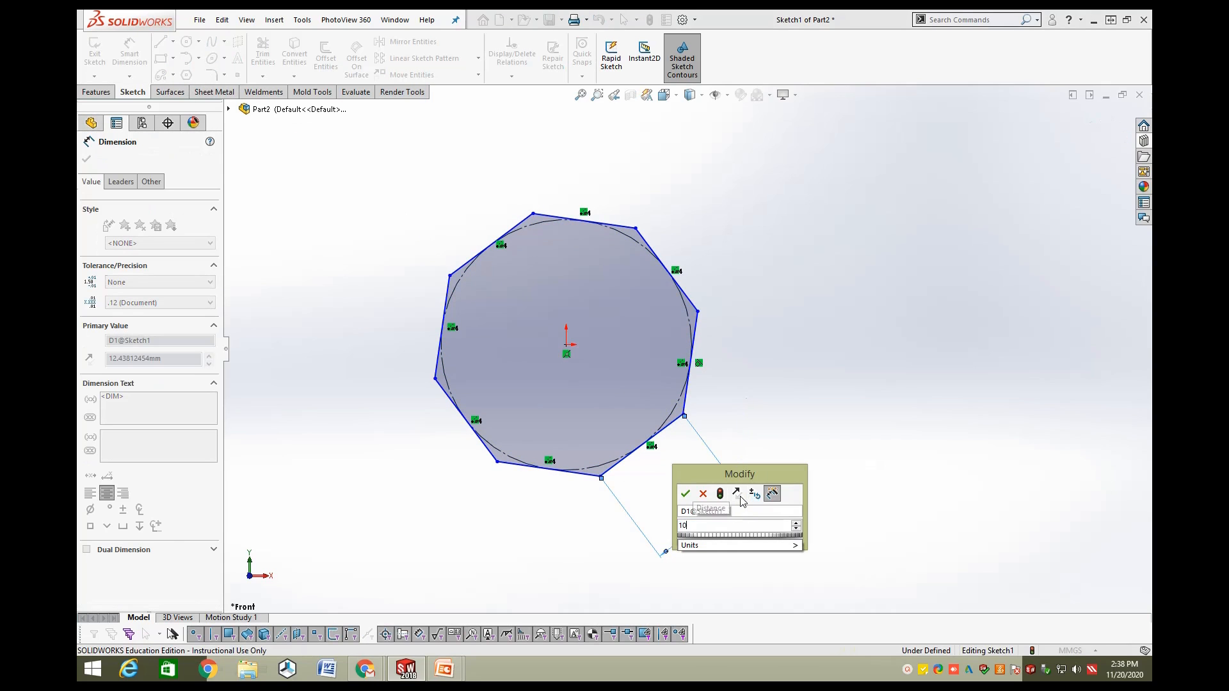
key("Return")
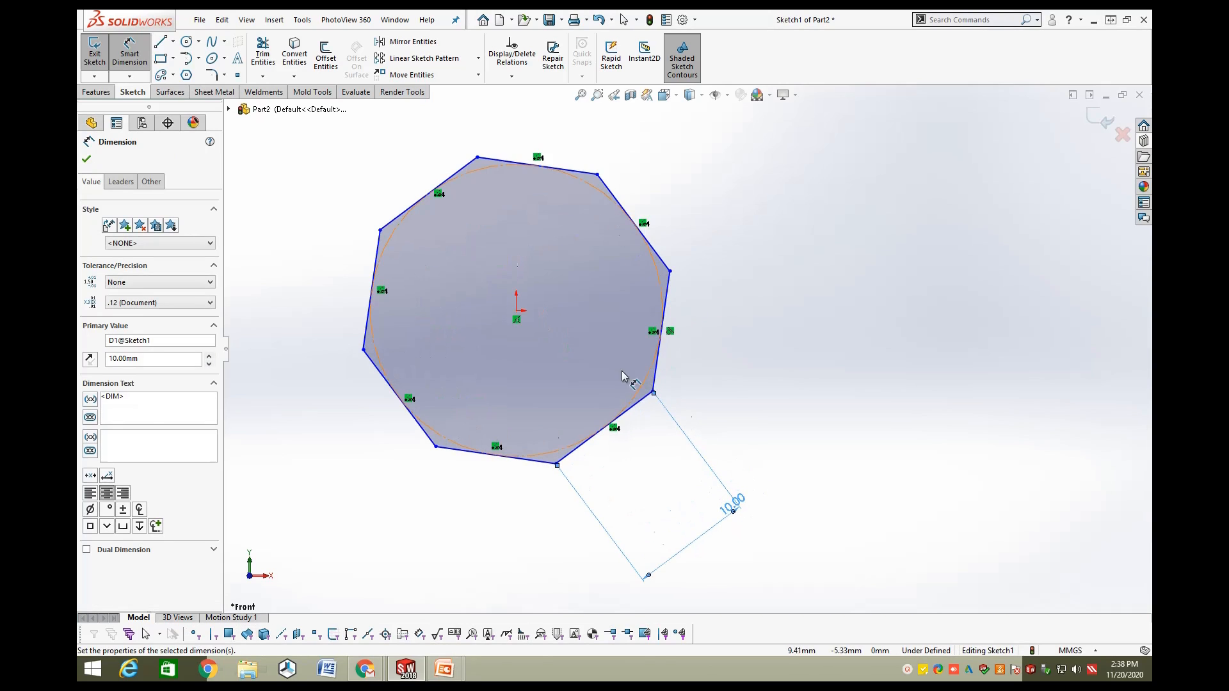
Try to add a diameter dimension to the octagon's inscribed circle, and delete the whole octagon with its side dimension.
left_click(648, 386)
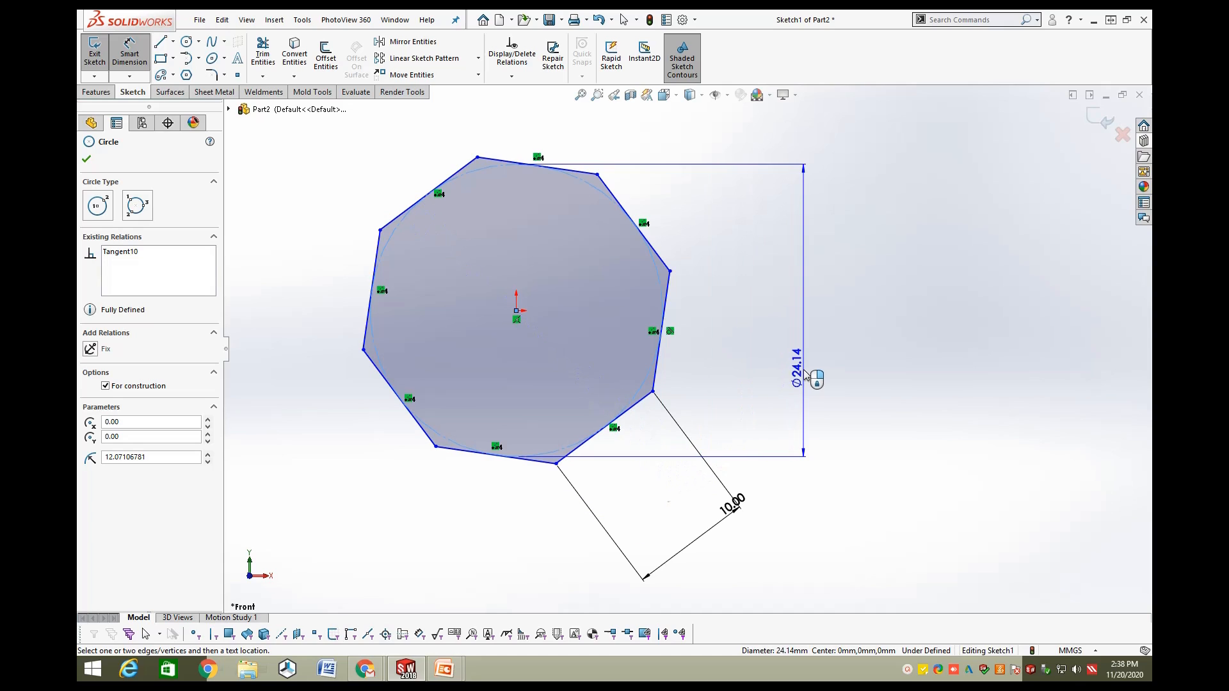
left_click(806, 378)
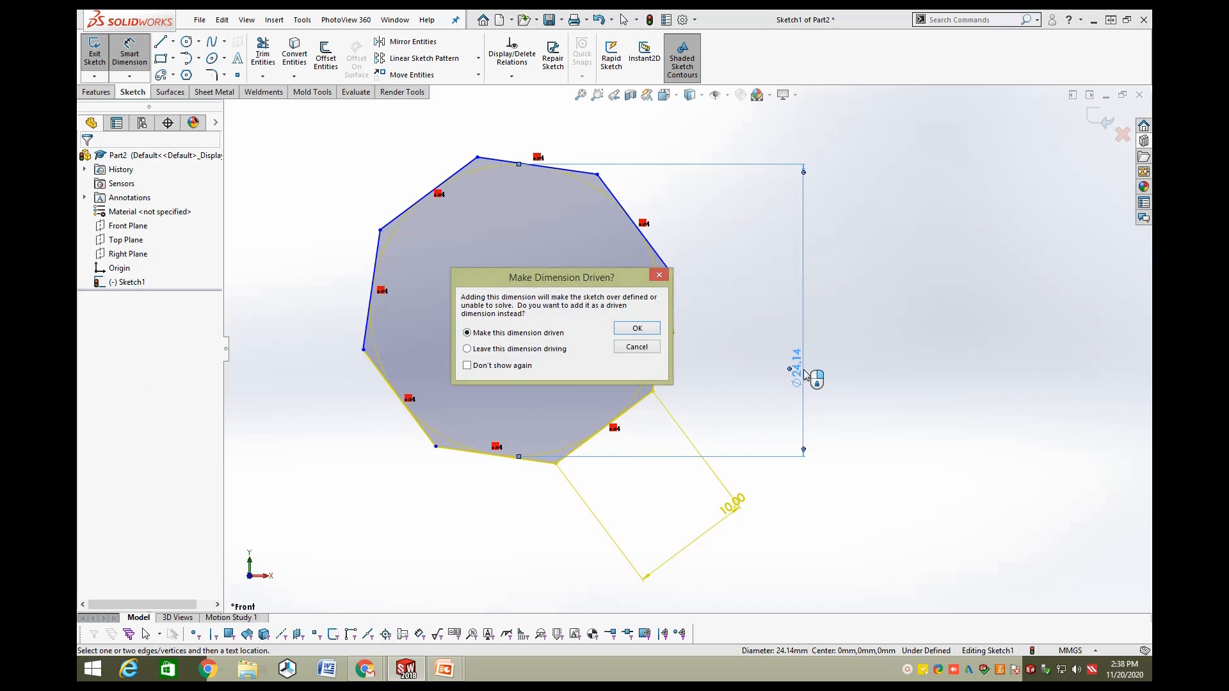
left_click(653, 350)
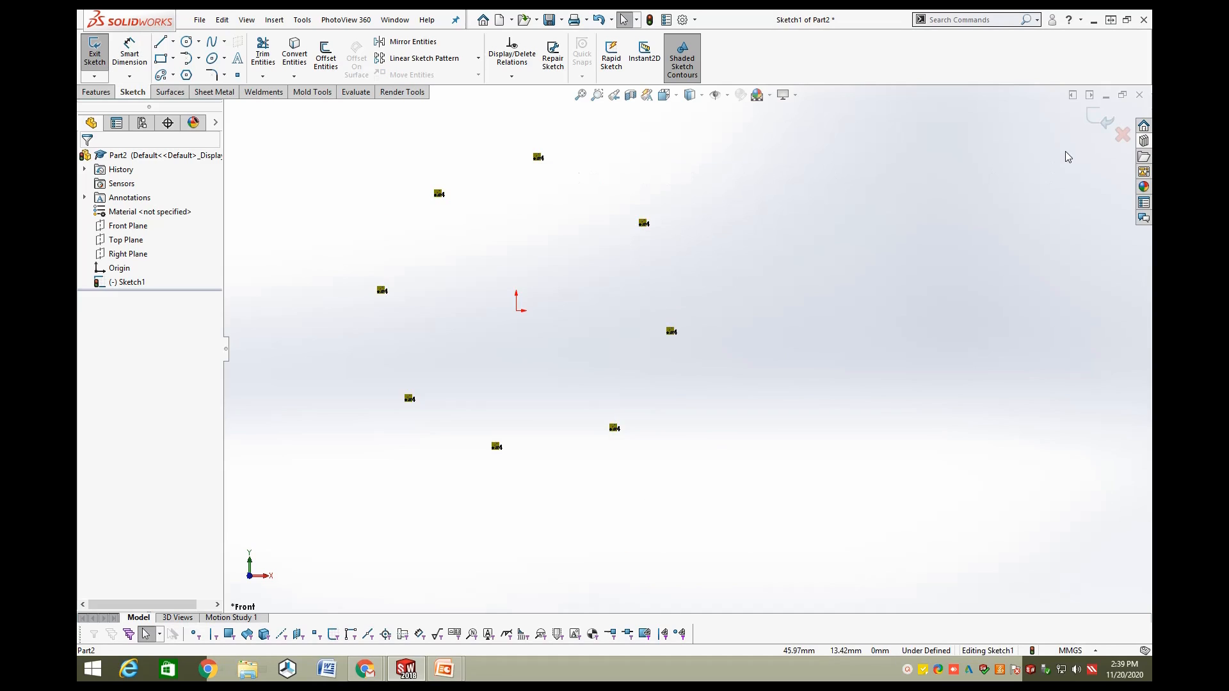
Exit the emptied sketch and start a new sketch on the Front Plane.
left_click(1103, 120)
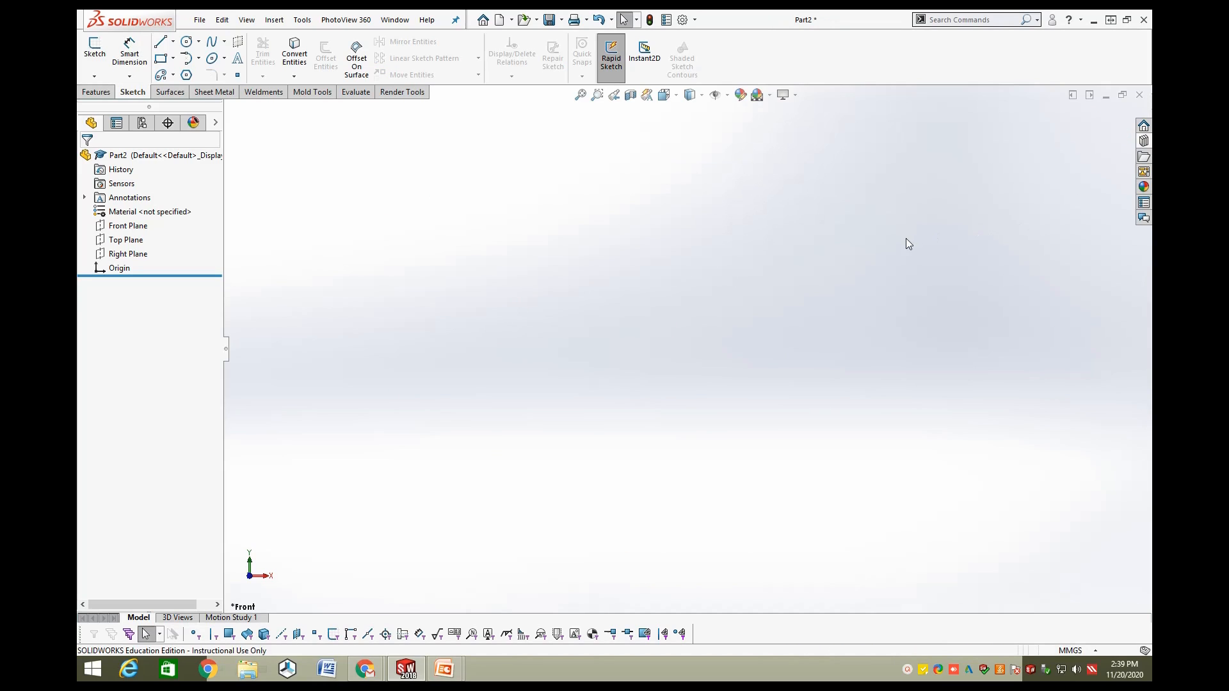
right_click(135, 228)
left_click(147, 201)
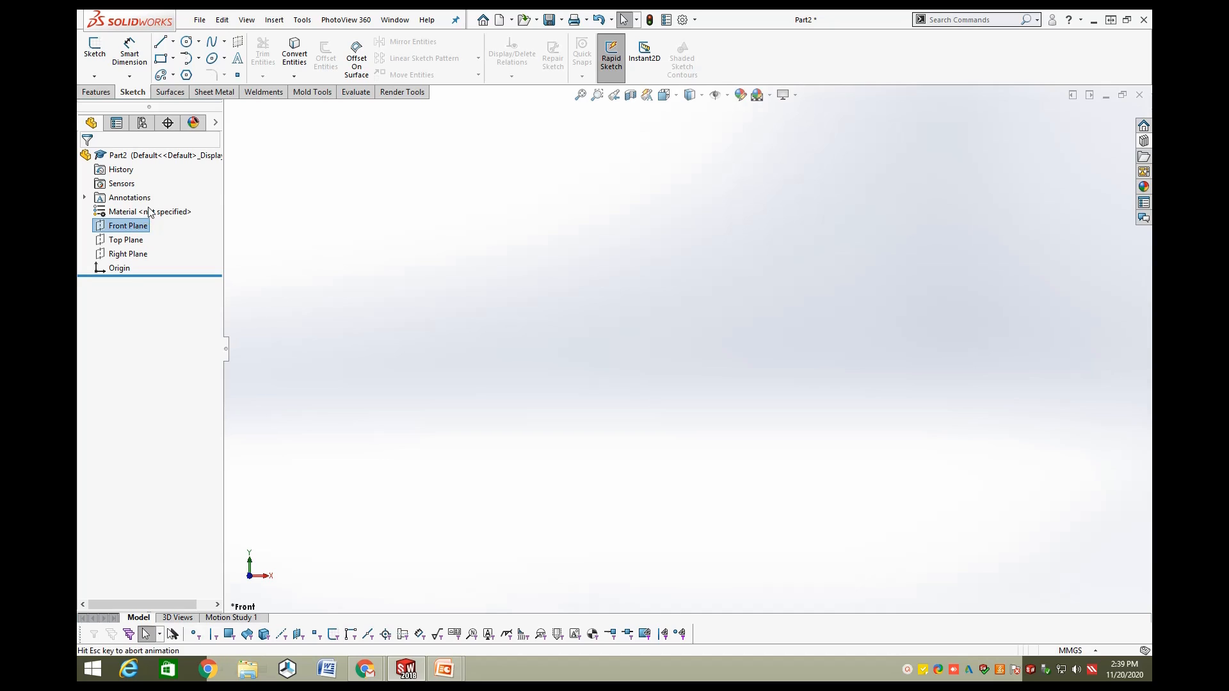
Sketch a horizontal Straight Slot from the origin to the right, about 90.8 mm between centres and about 34.2 mm wide.
left_click(173, 76)
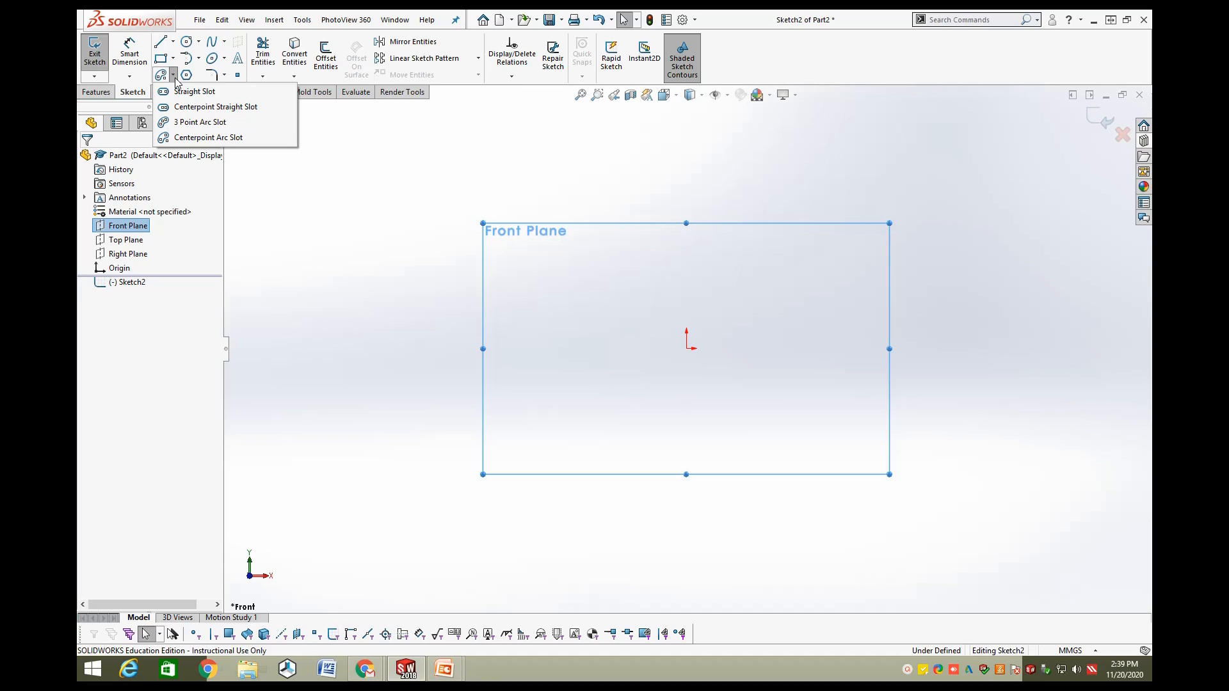
left_click(176, 78)
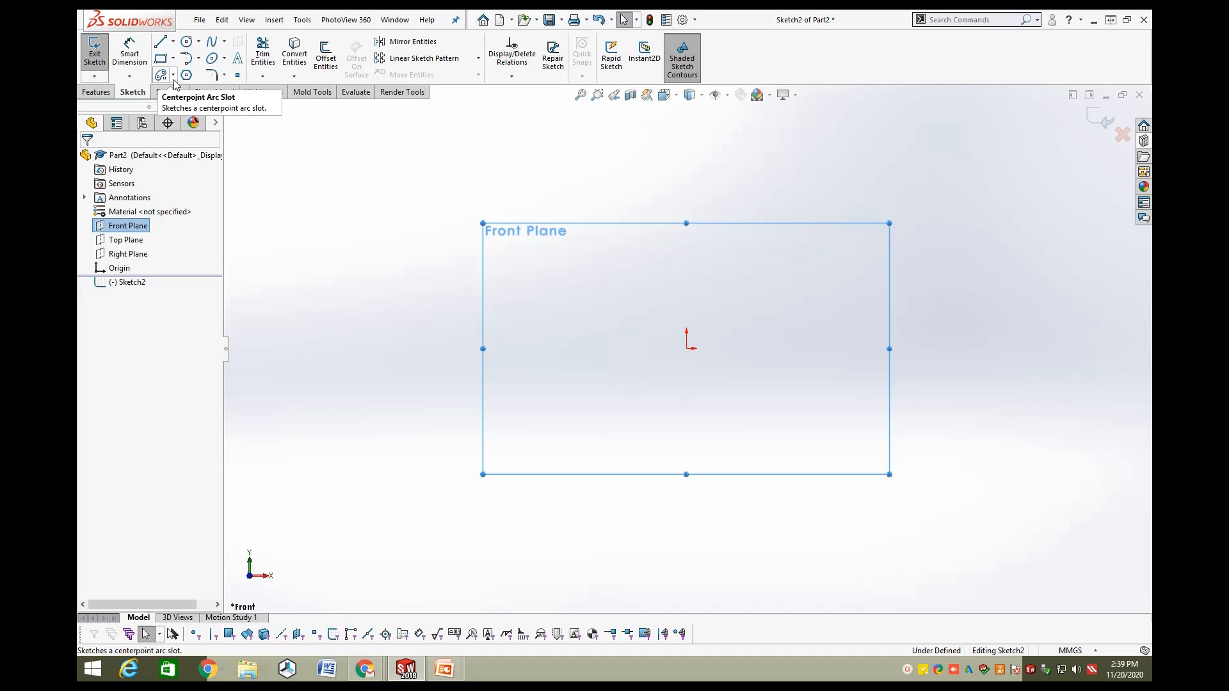
left_click(173, 75)
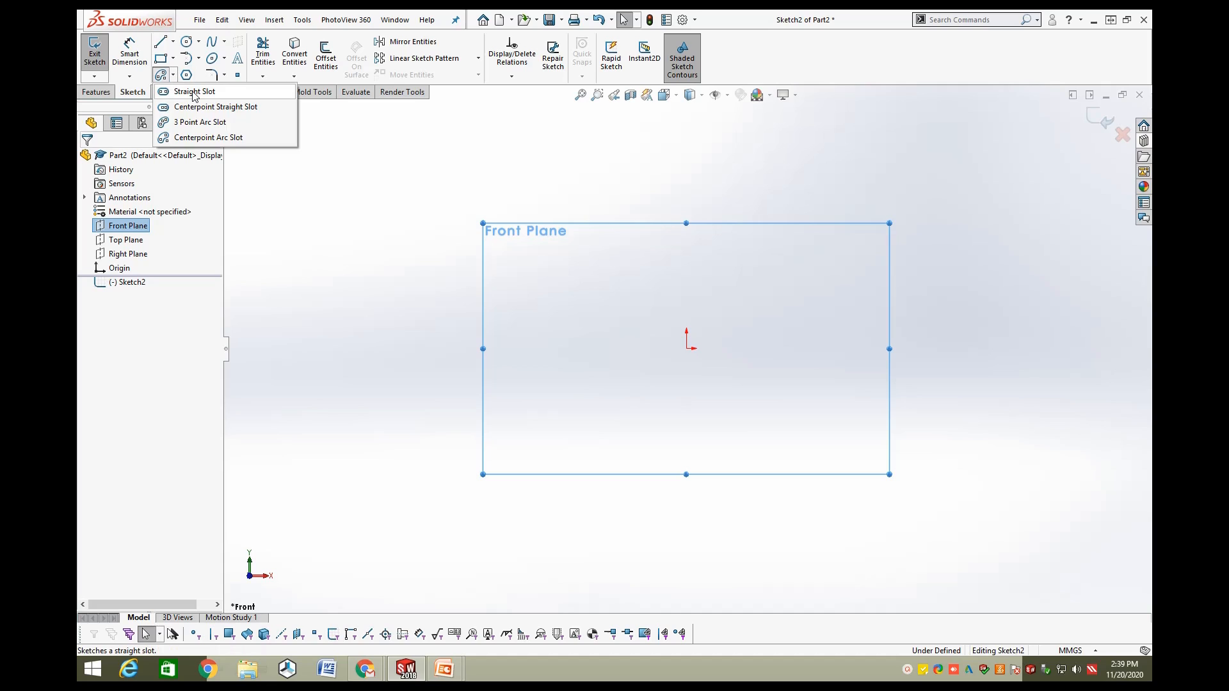
left_click(205, 88)
left_click(686, 349)
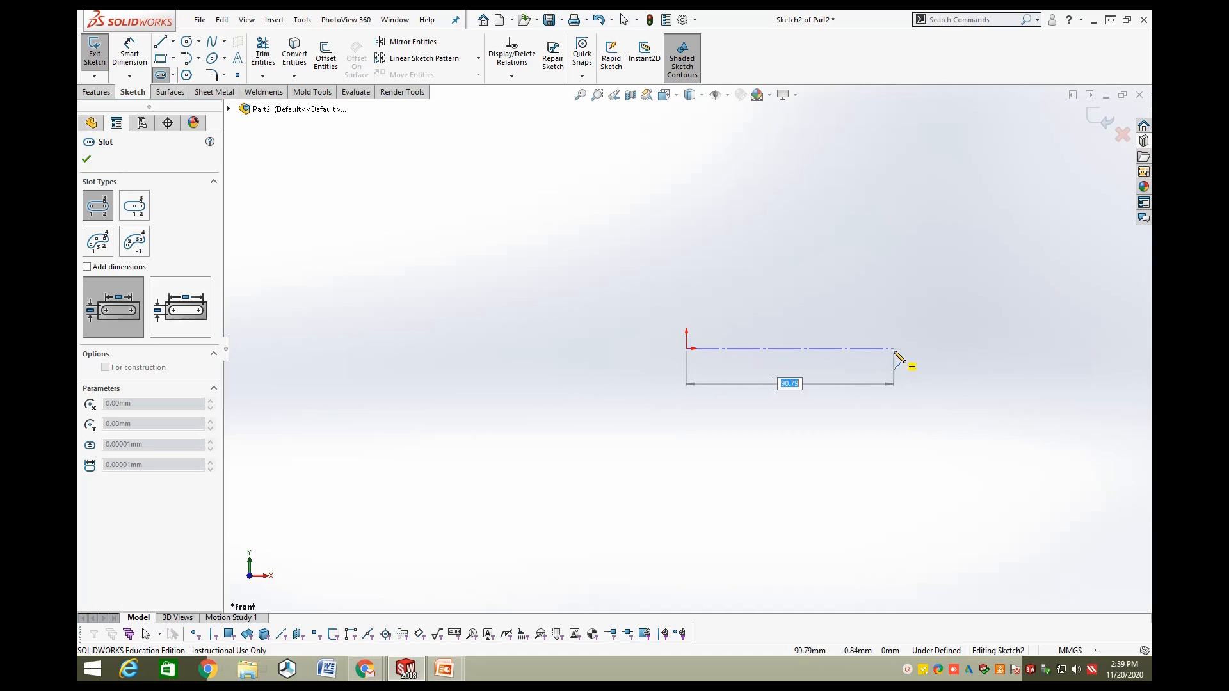
left_click(894, 350)
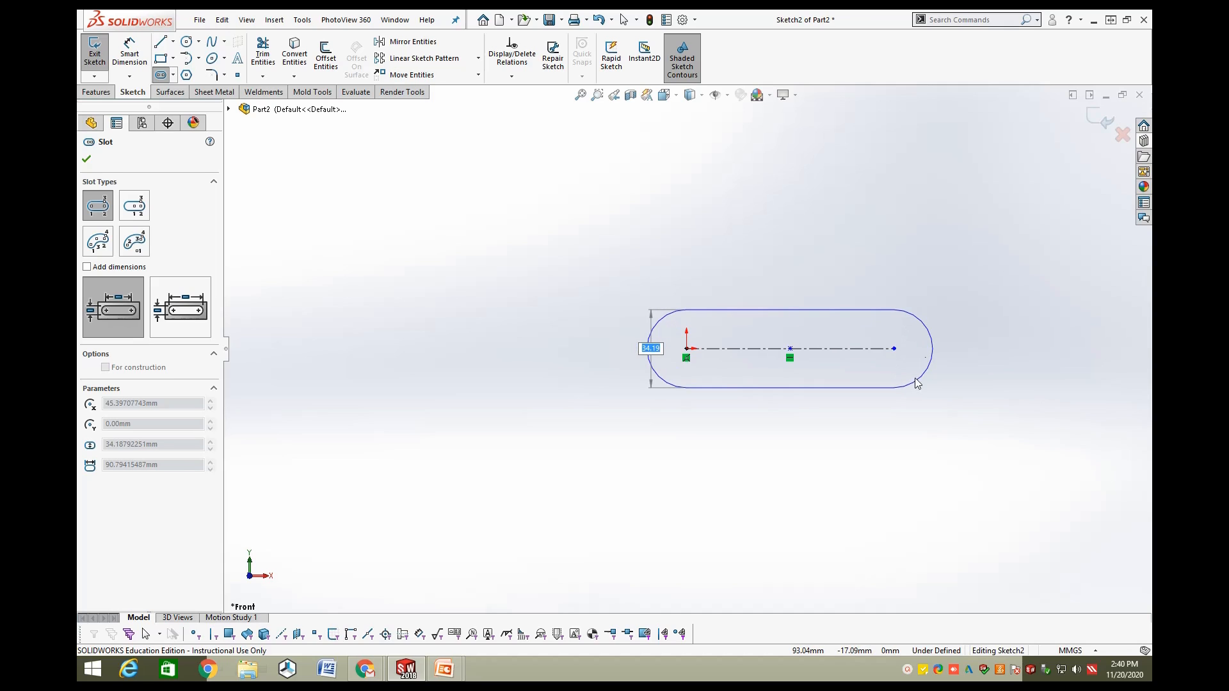
left_click(917, 383)
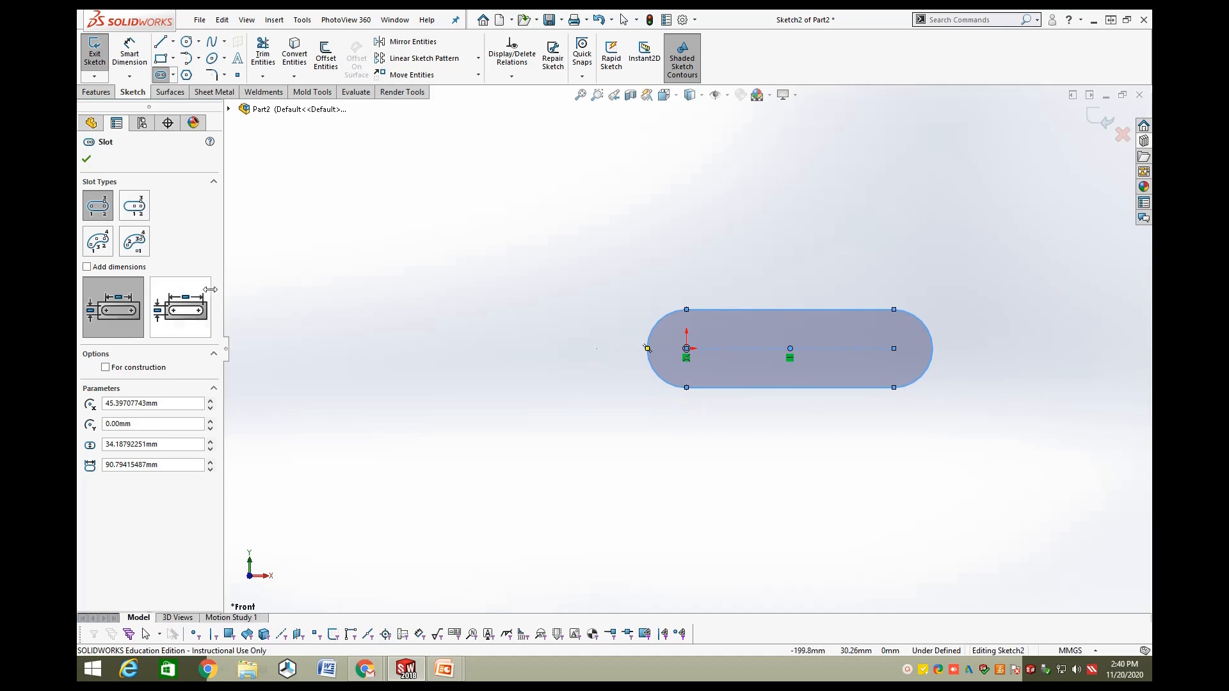
Switch the slot's length option from centre-to-centre to overall length and finish the Slot command.
left_click(183, 297)
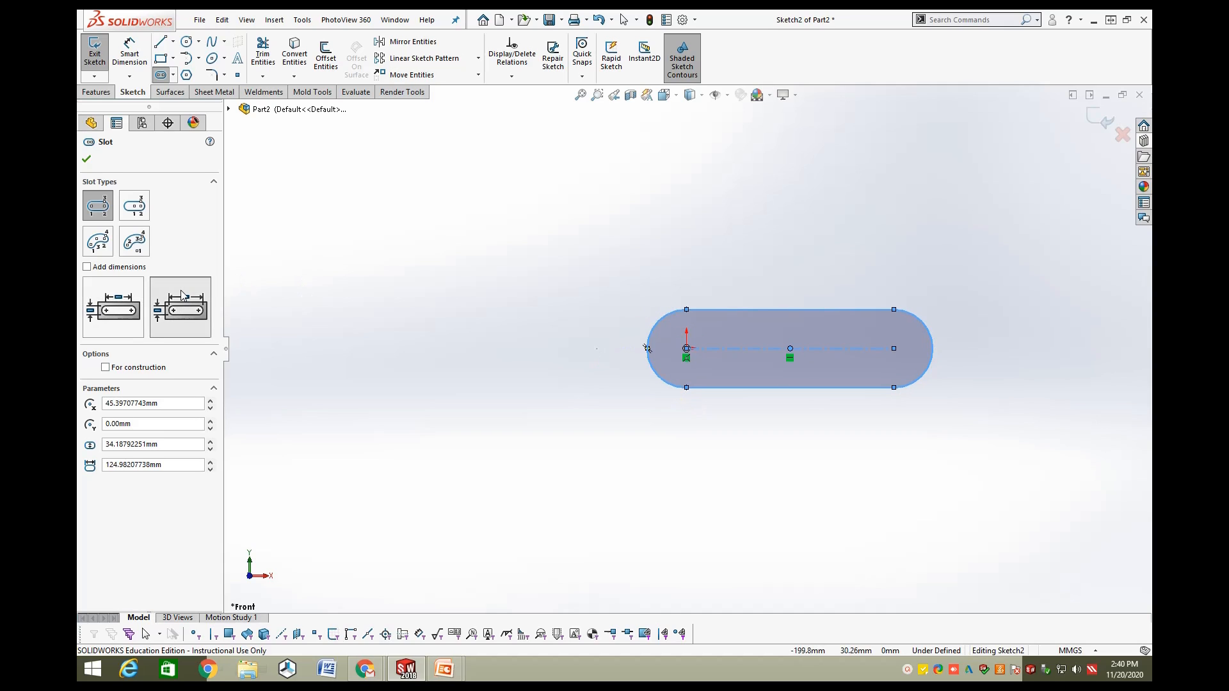
left_click(460, 203)
key("Escape")
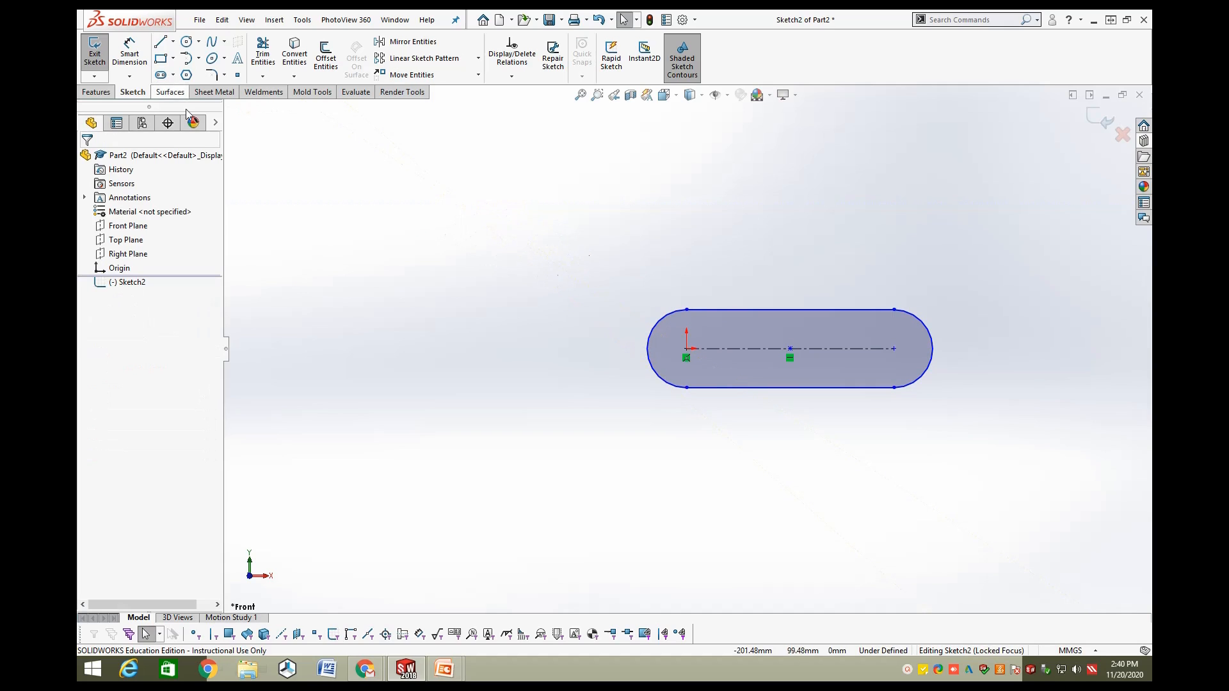
Dimension the distance between the straight slot's two end centres and set it to 100 mm.
left_click(129, 55)
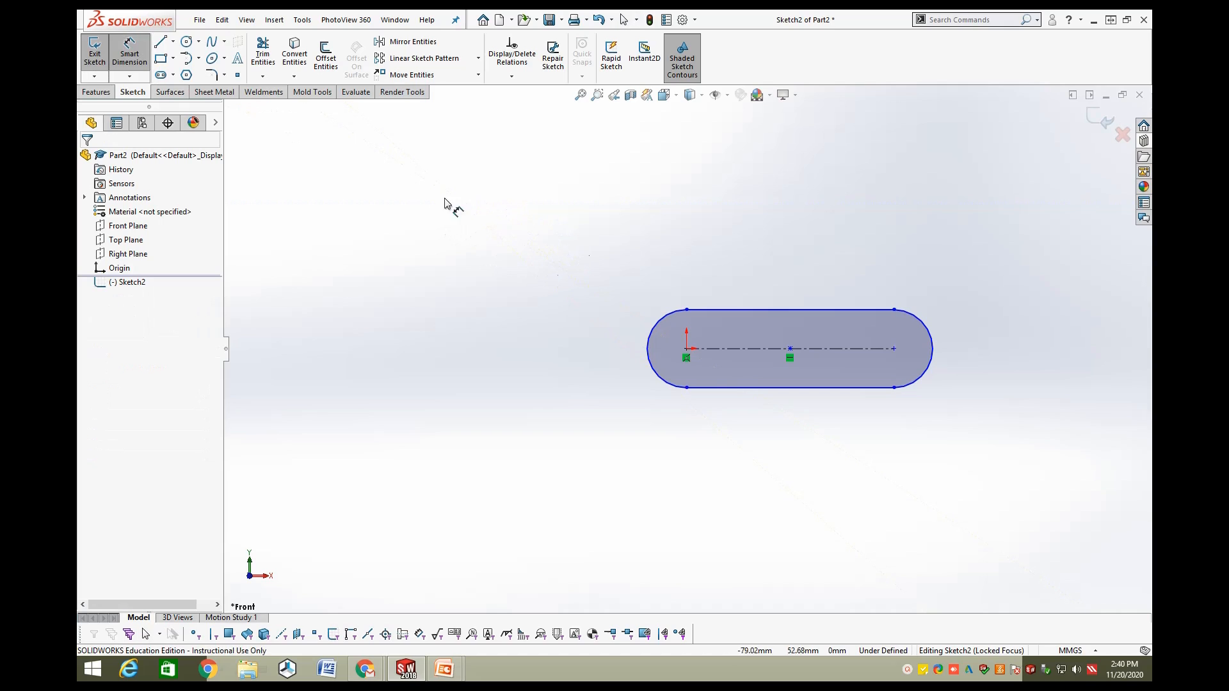
left_click(720, 352)
left_click(748, 463)
type("10")
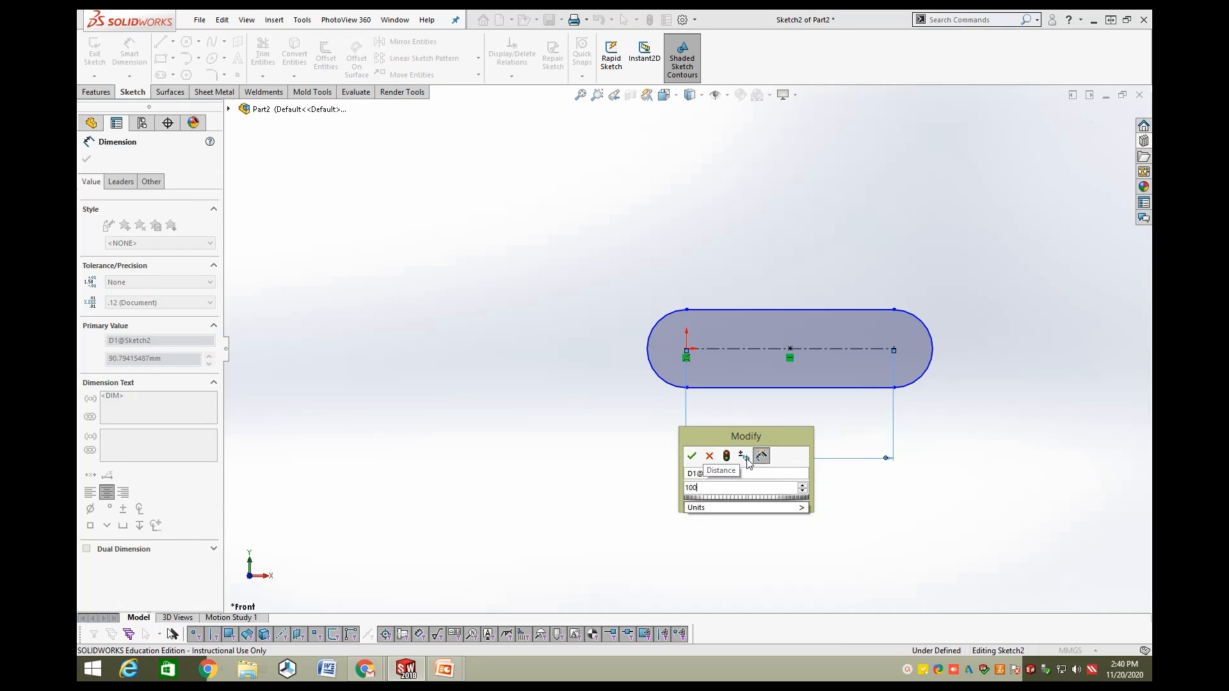
type("0")
key("Return")
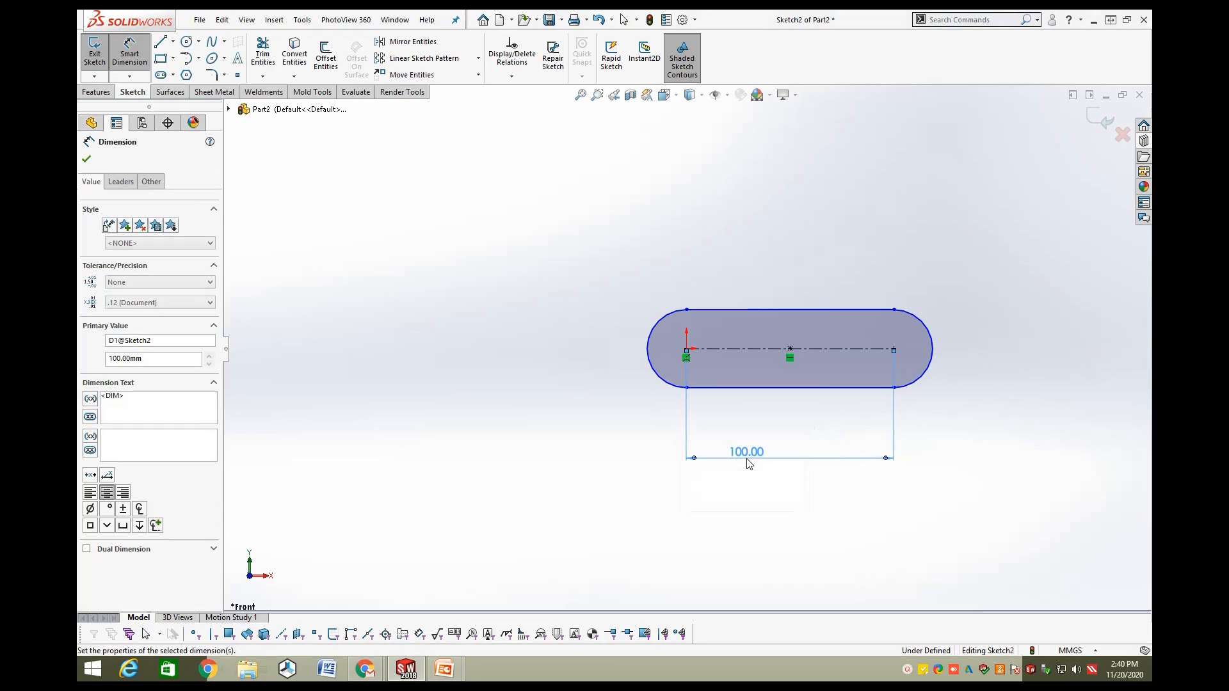
Add a 20 mm radius dimension to the end arc of the slot farthest from the origin and finish dimensioning.
left_click(922, 323)
left_click(938, 289)
type("20")
key("Return")
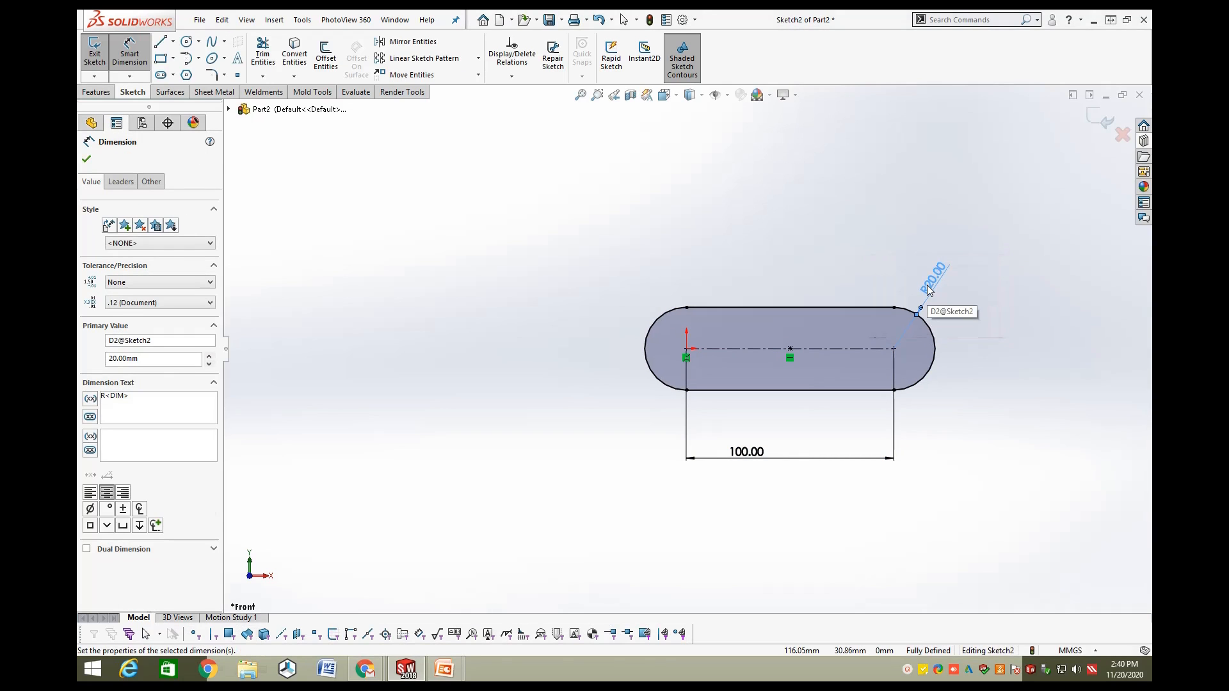
key("Escape")
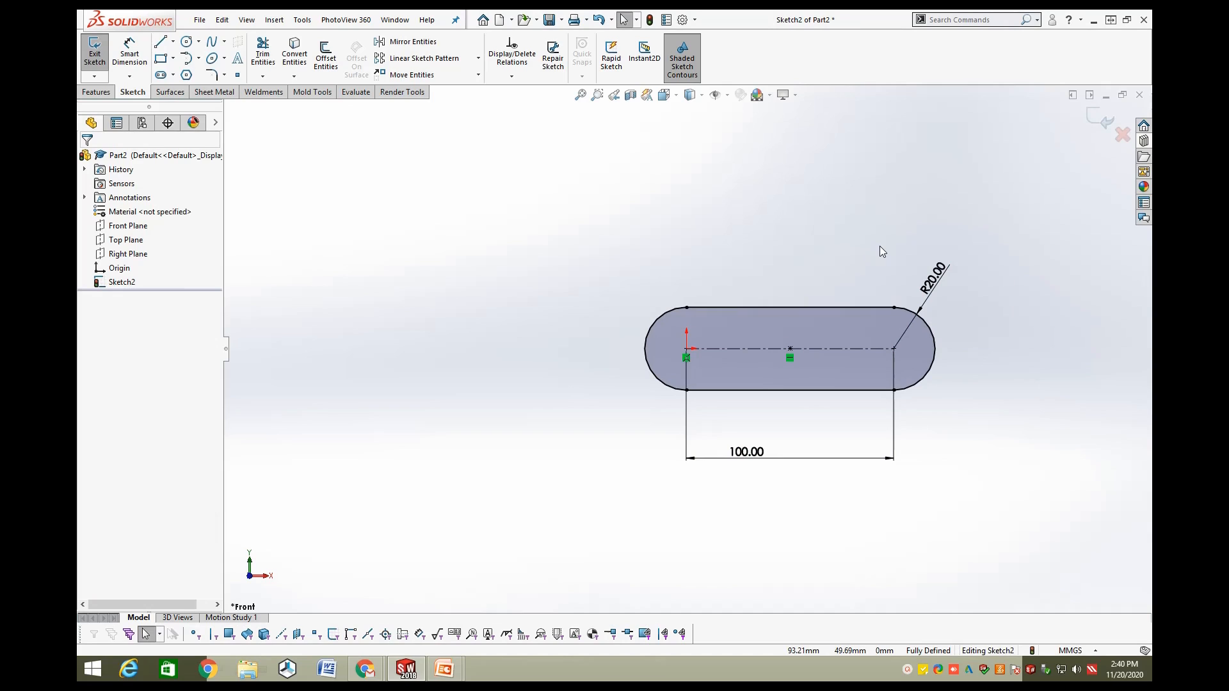
Delete the dimensioned slot and sketch a horizontal Centerpoint Straight Slot centred on the origin, about 151.2 mm long overall and 28.4 mm wide.
left_click_drag(986, 239, 605, 448)
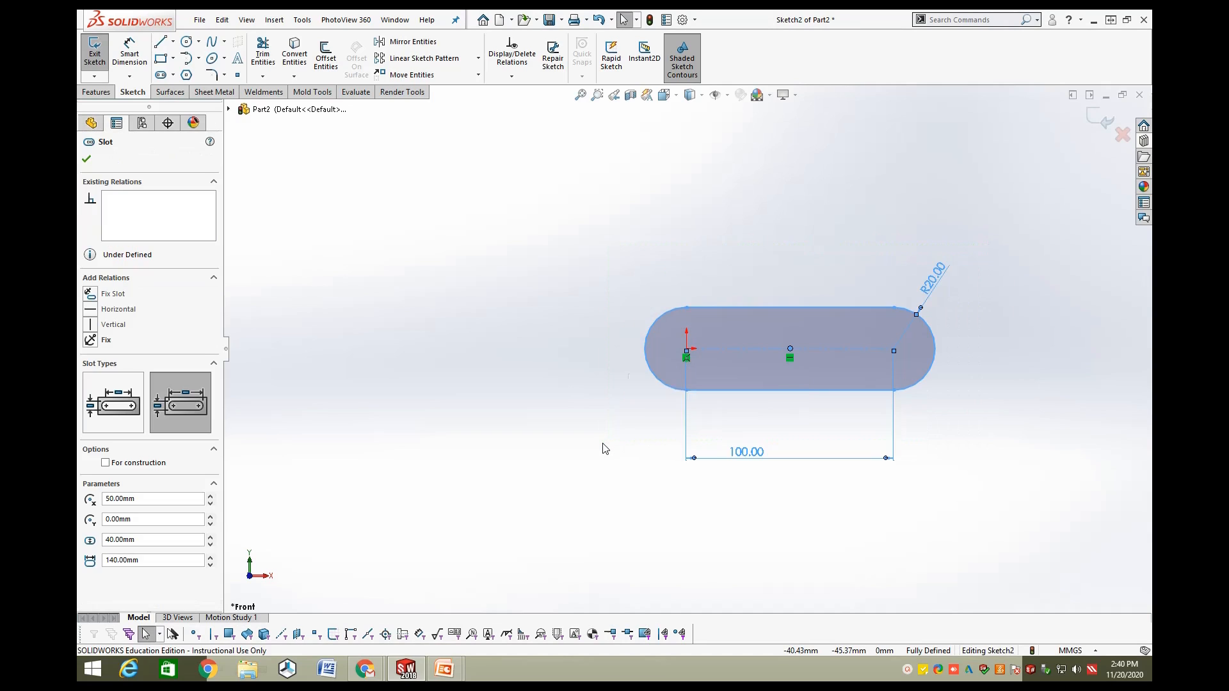
key("Delete")
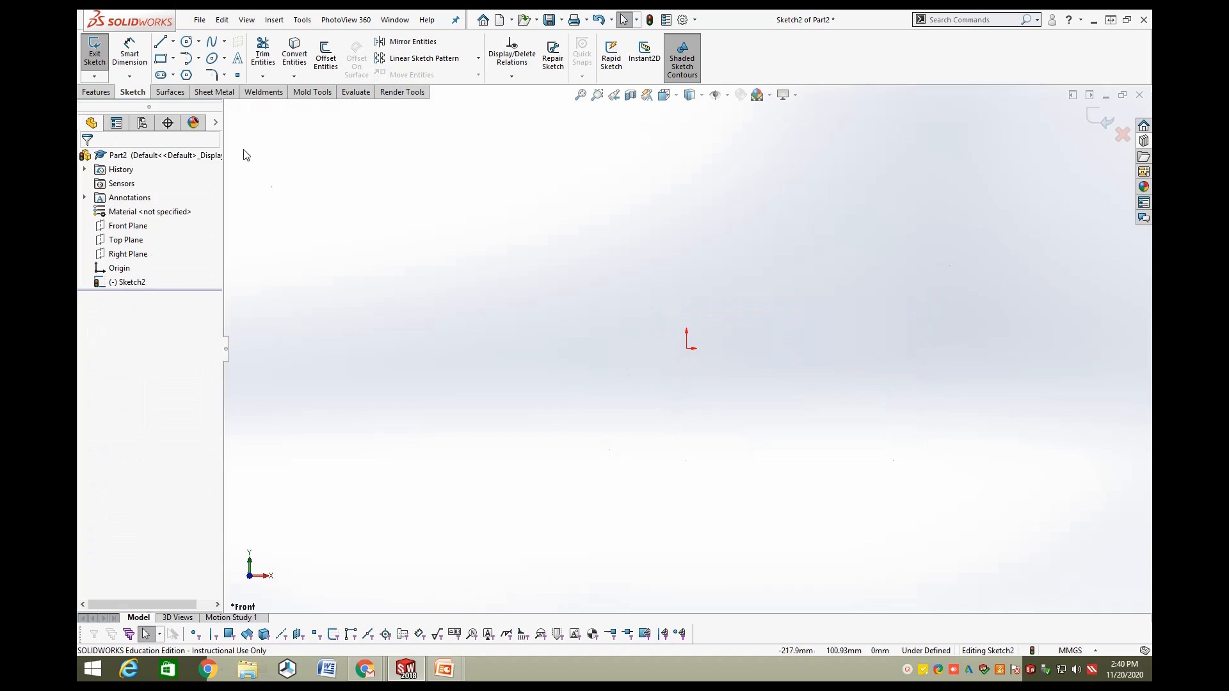
left_click(173, 75)
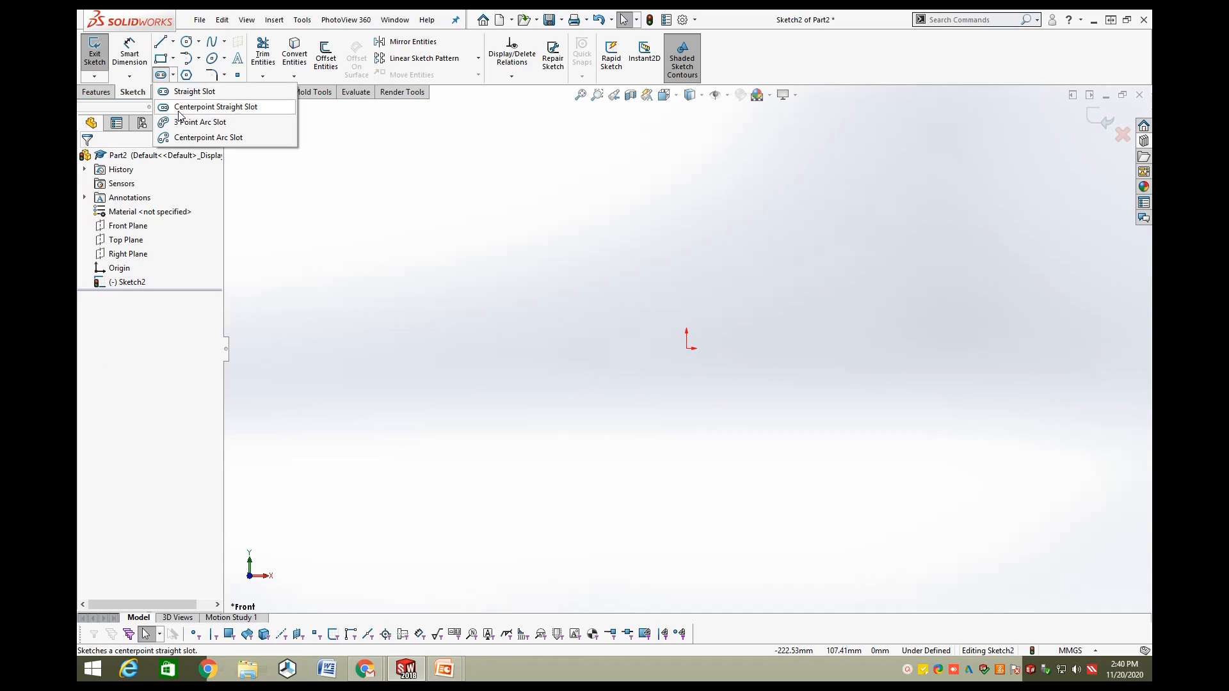
left_click(180, 108)
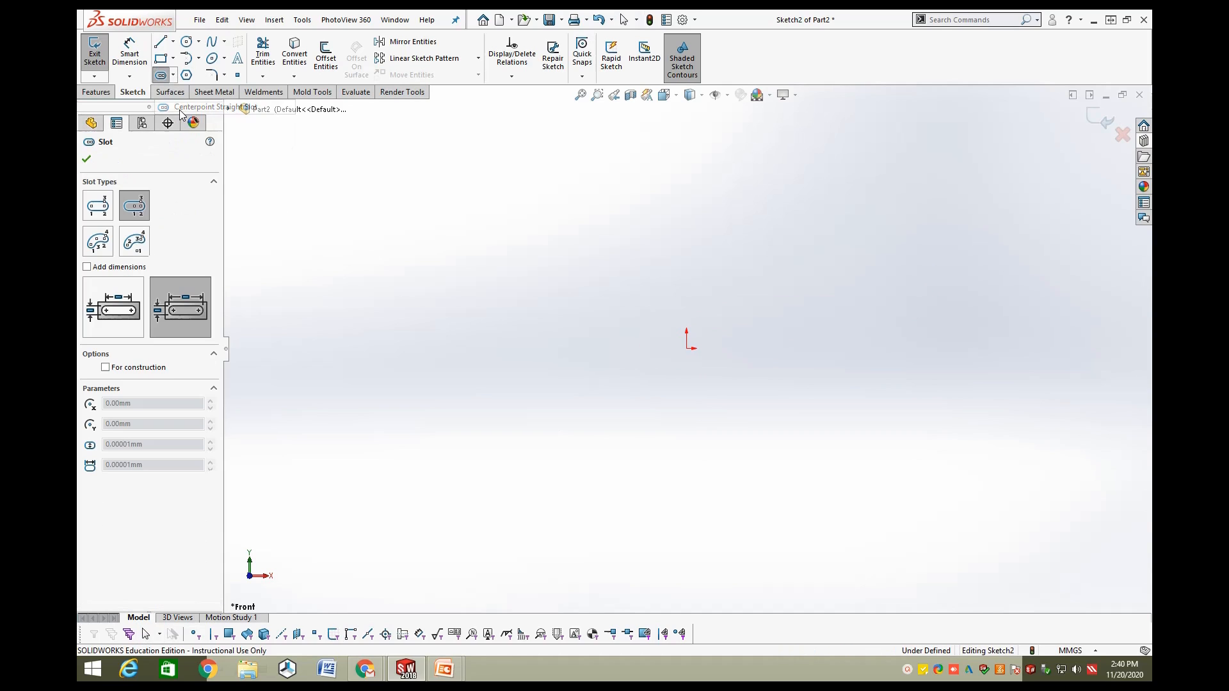
left_click(687, 349)
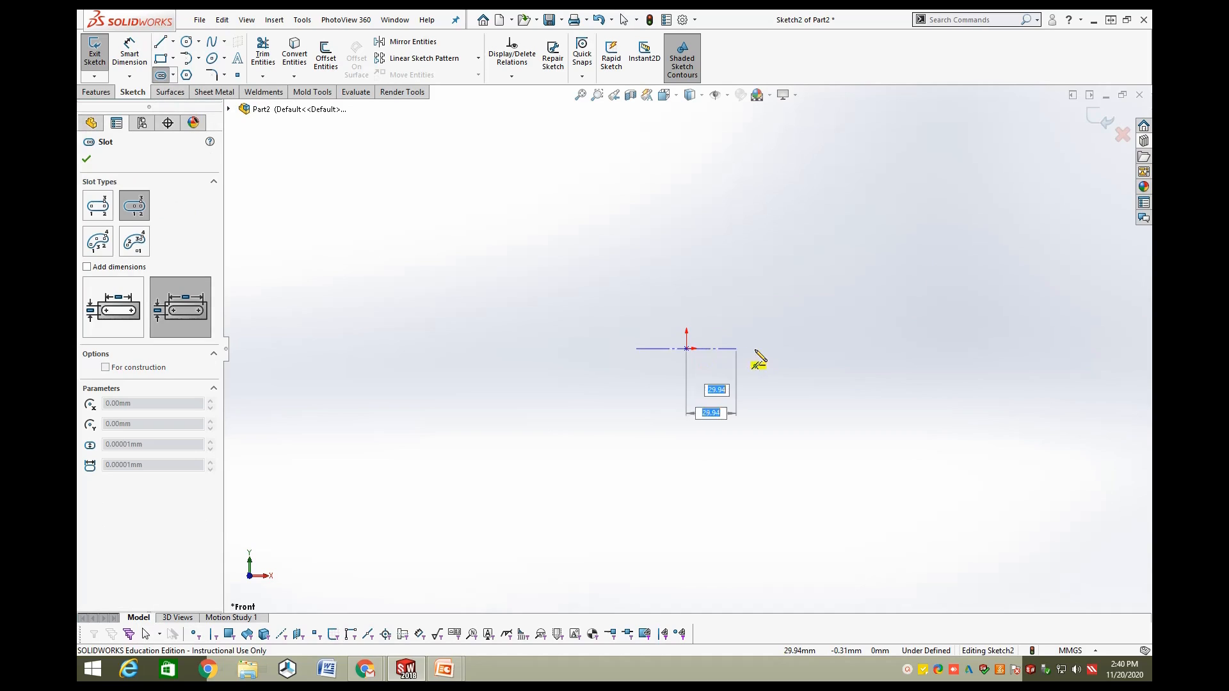
left_click(813, 349)
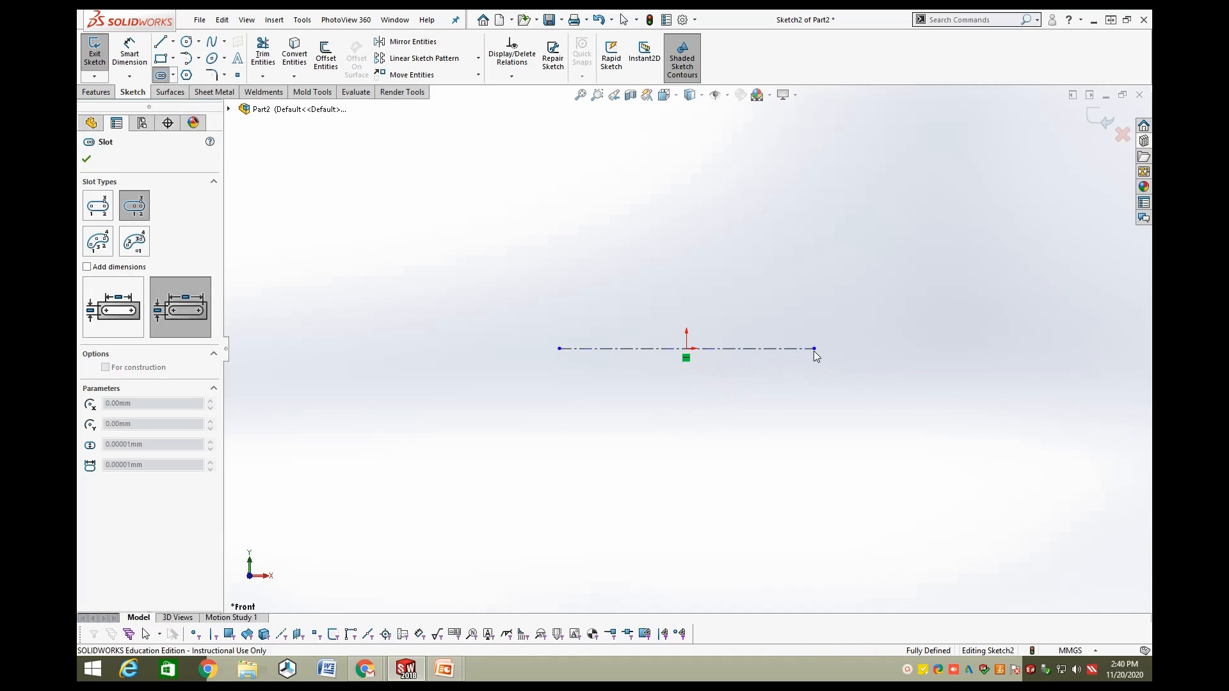
left_click(824, 320)
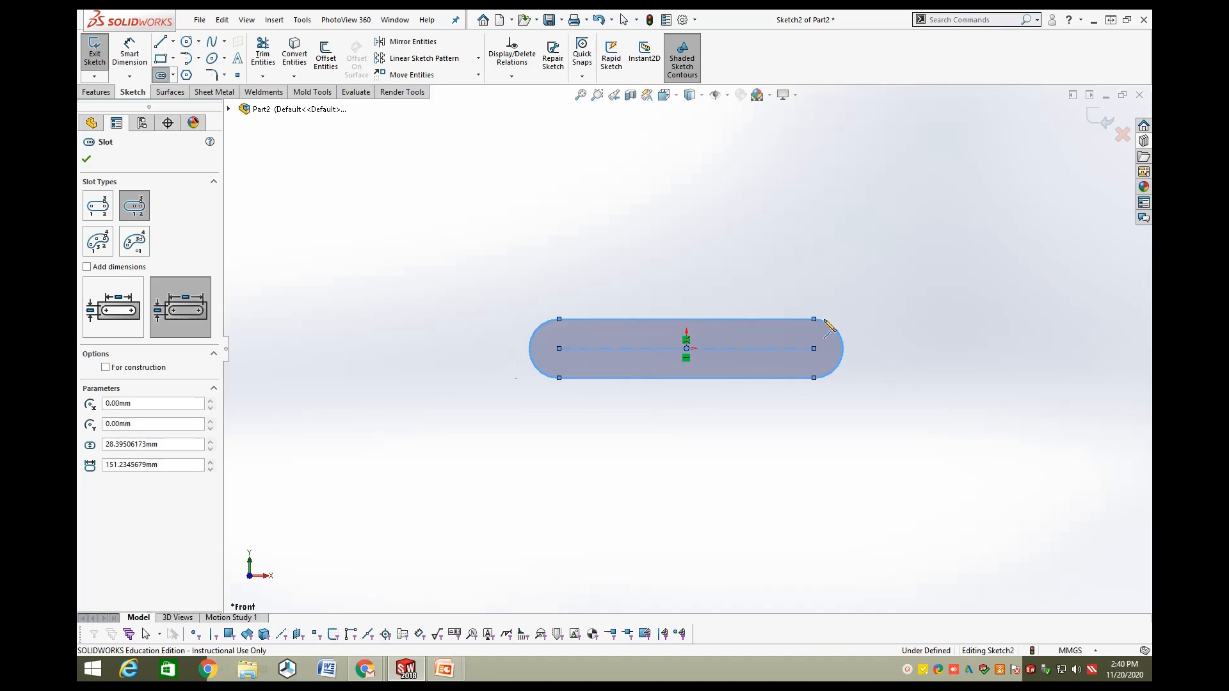
key("Escape")
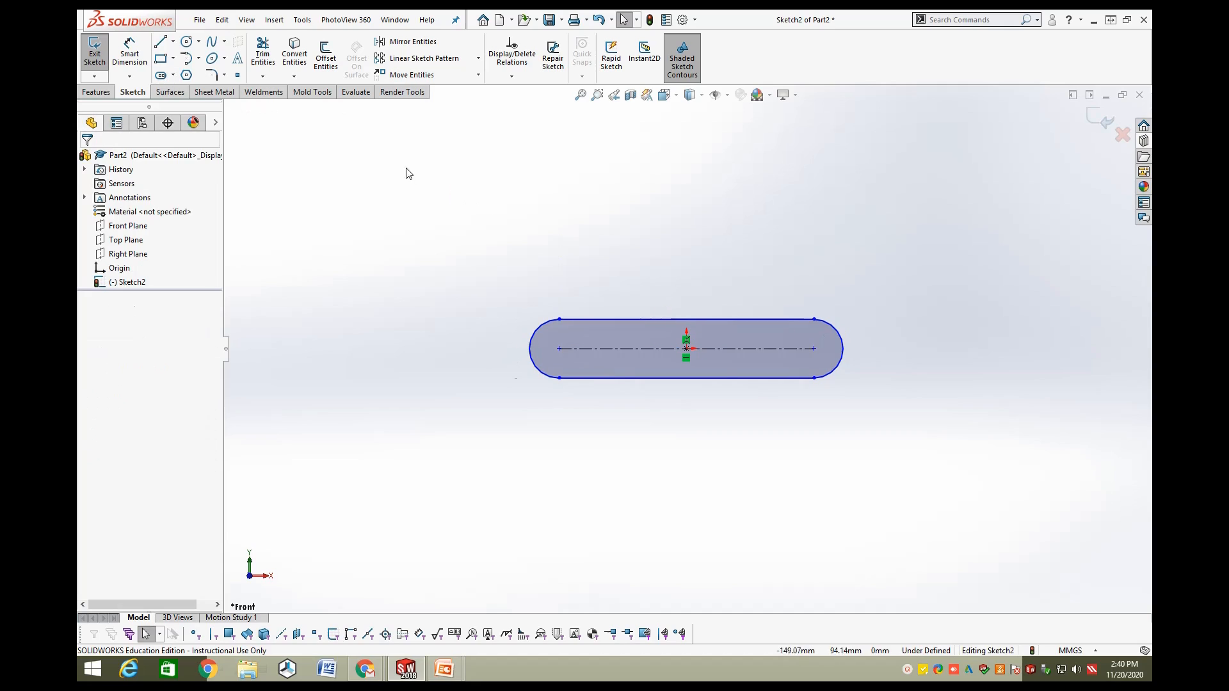
Dimension the distance from the origin to the slot's right end centre and set it to 60 mm.
left_click(129, 54)
left_click(686, 349)
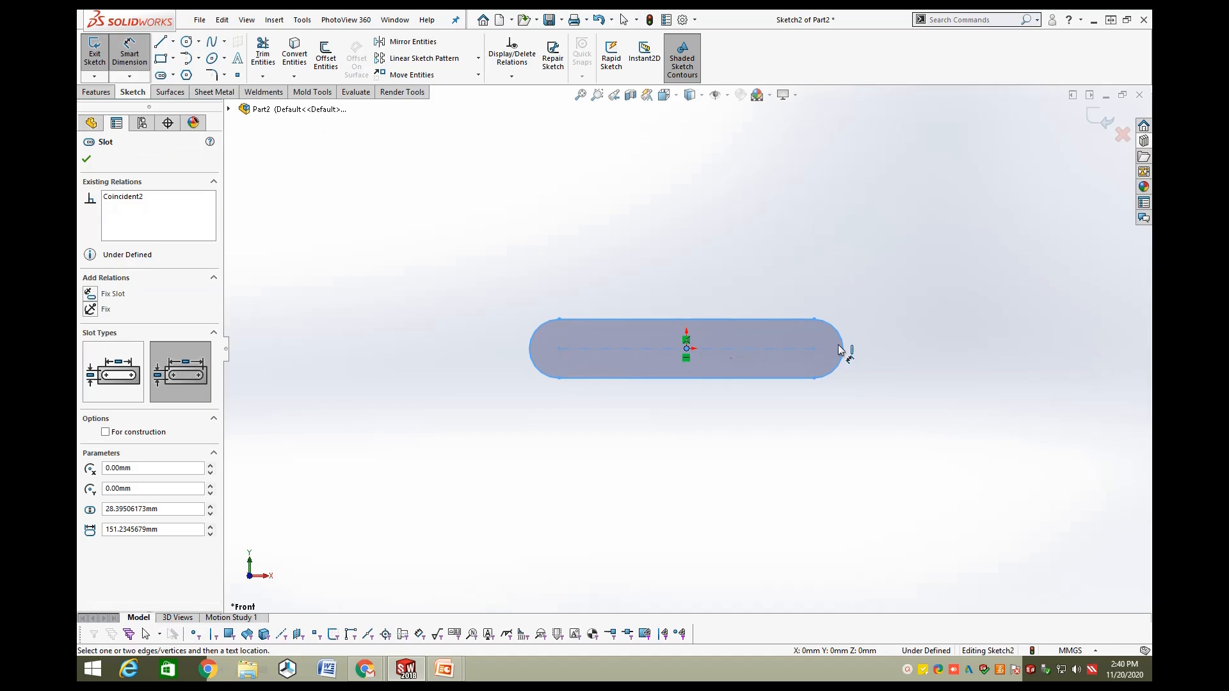
left_click(813, 349)
left_click(763, 456)
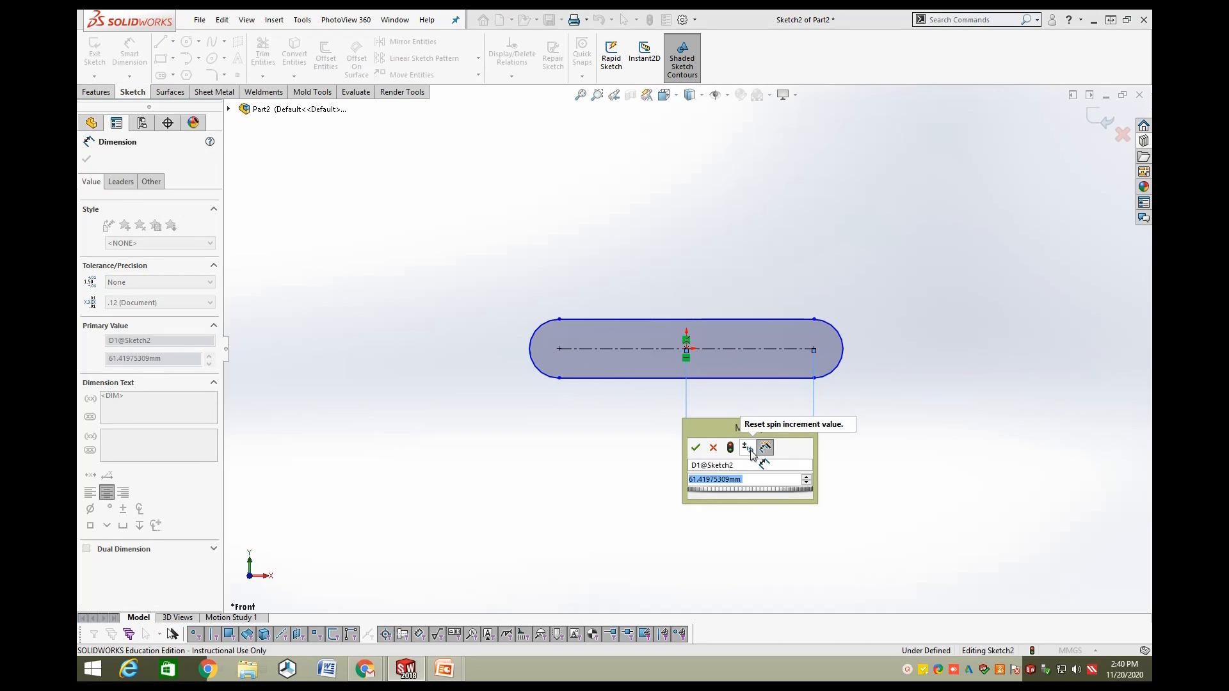
type("60")
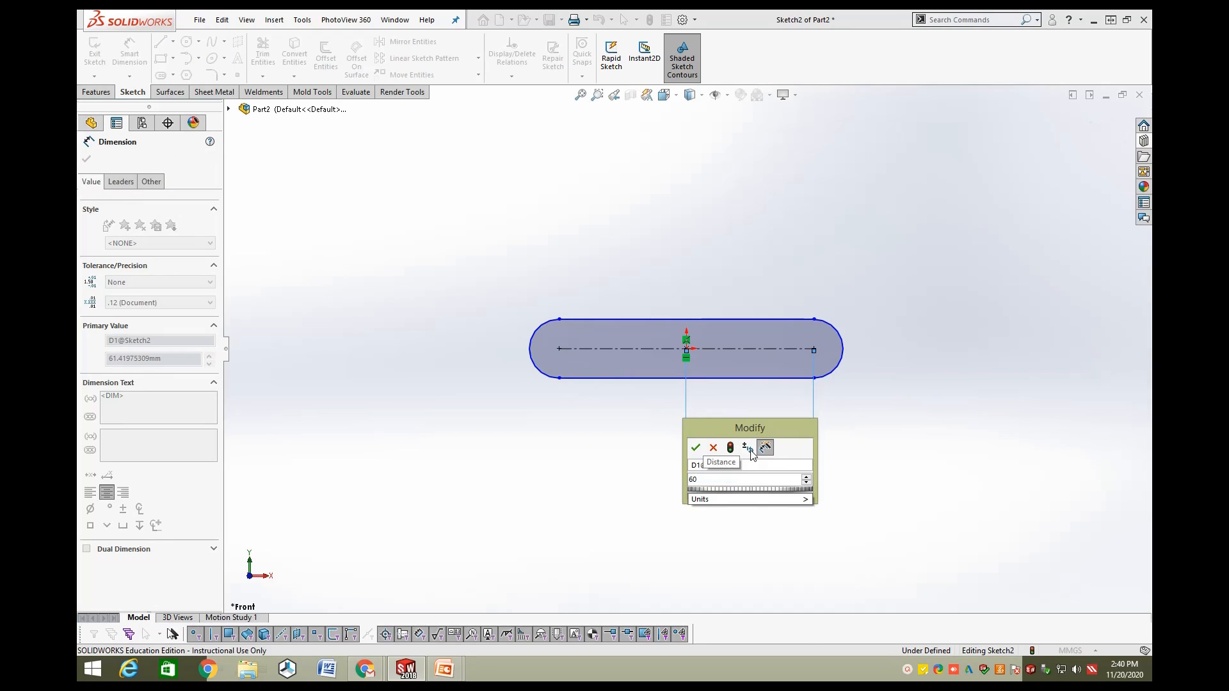
key("Return")
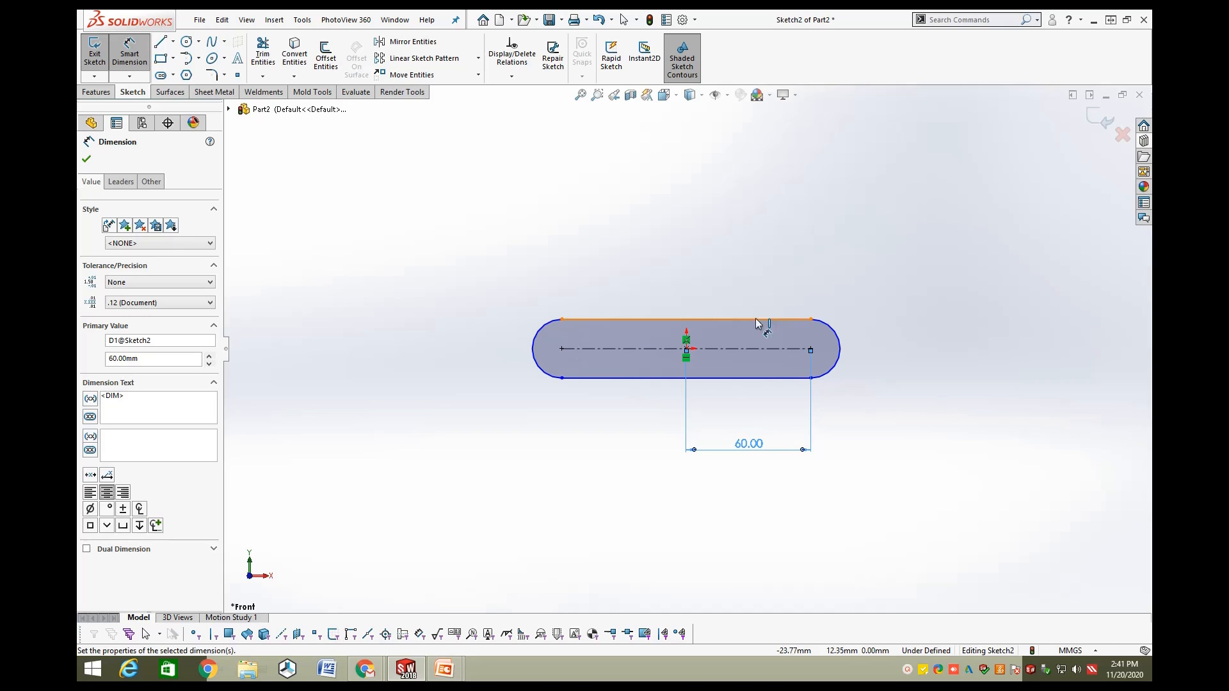
Add a 15 mm radius dimension to the centerpoint slot's right end arc and finish dimensioning.
left_click(841, 340)
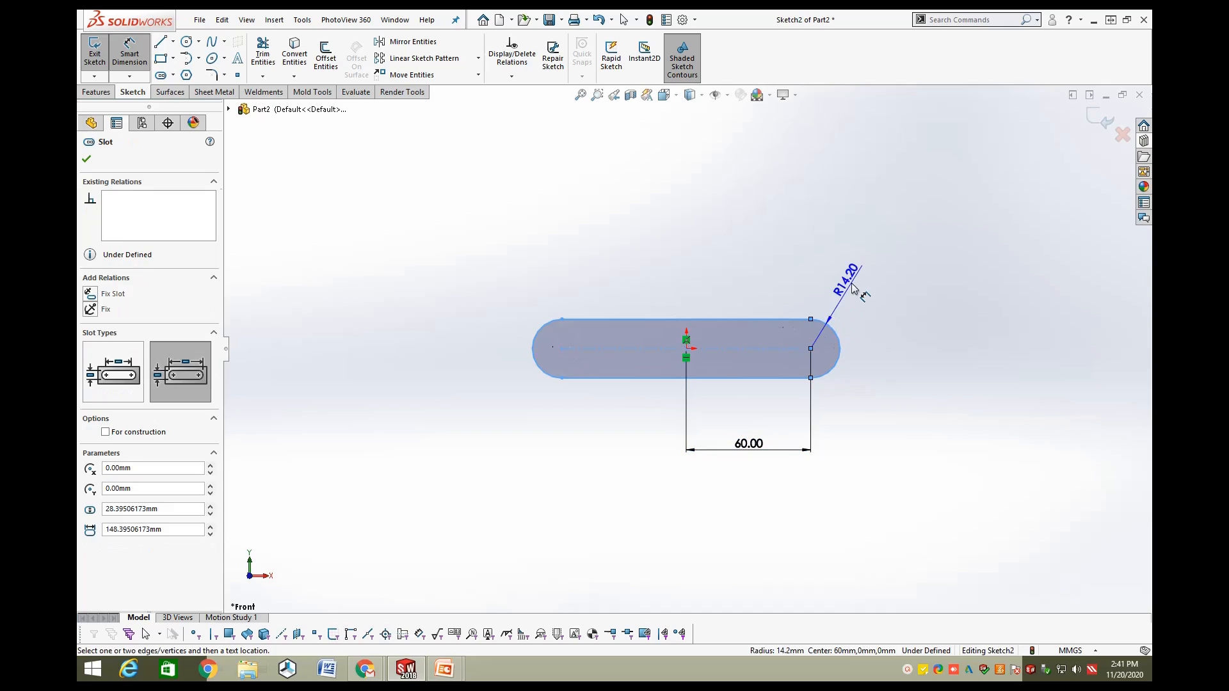
left_click(851, 282)
type("15")
key("Return")
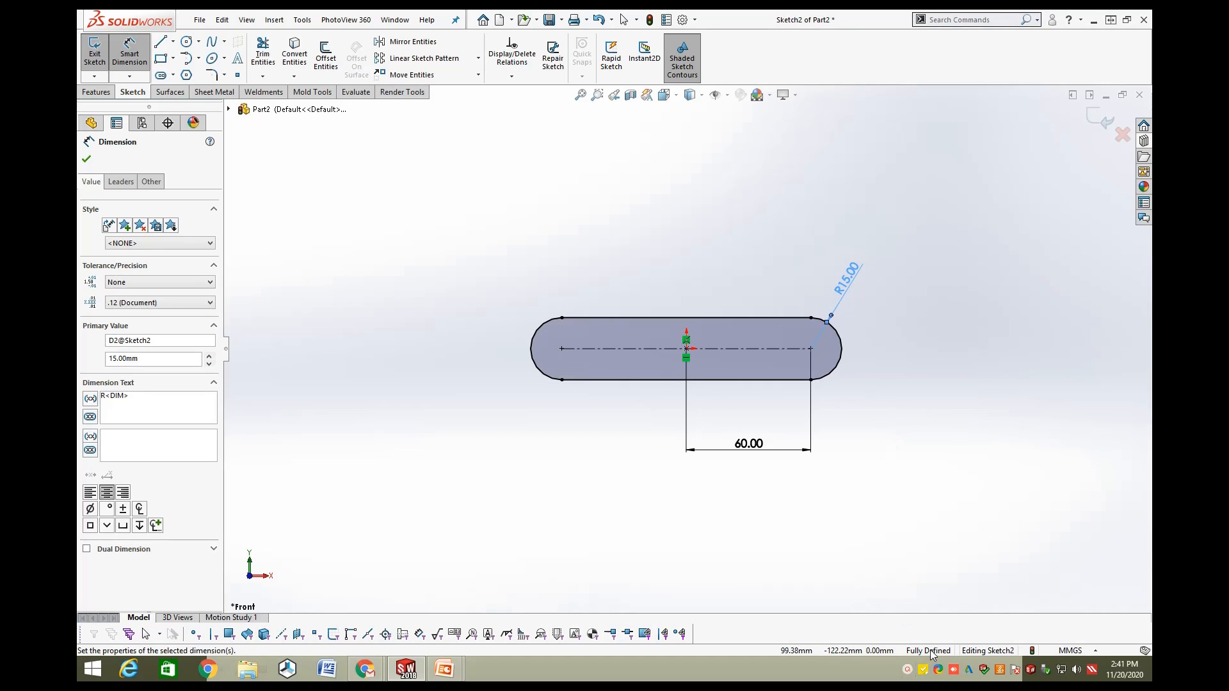
left_click(409, 242)
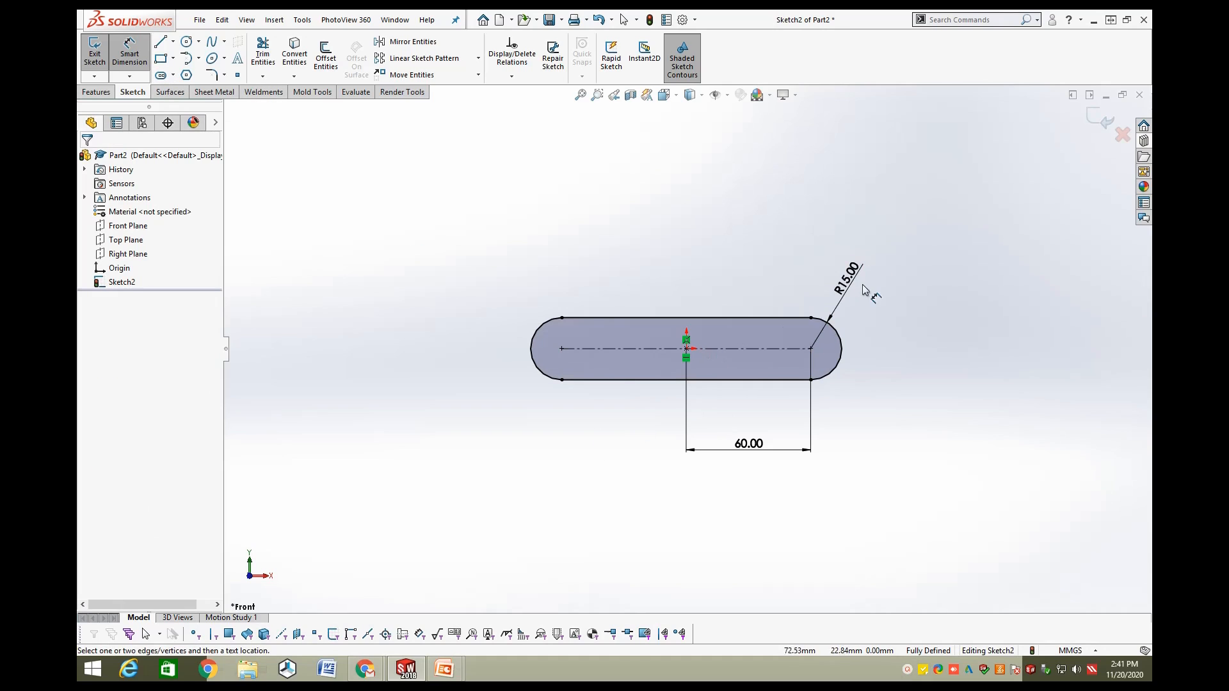
key("Escape")
Delete the dimensioned slot and sketch a 3 Point Arc Slot arching above the origin, about 139.1 mm centreline radius, 90 degrees and 45.1 mm wide.
left_click_drag(912, 215, 482, 496)
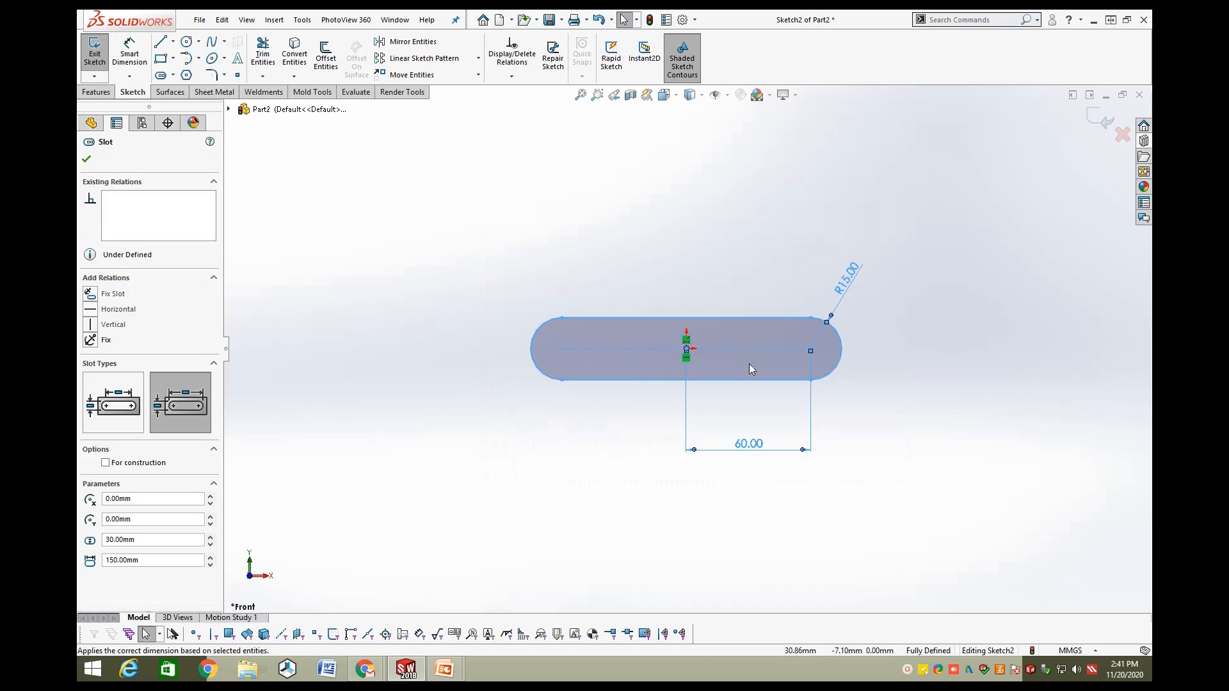
key("Delete")
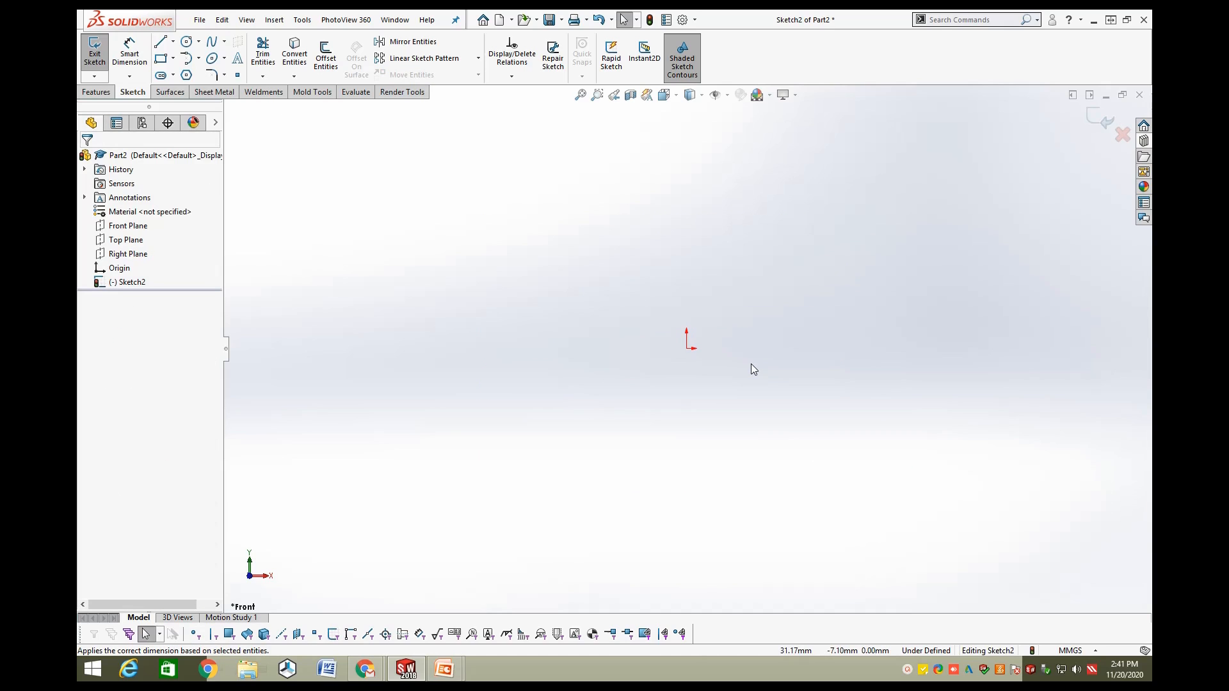
left_click(173, 77)
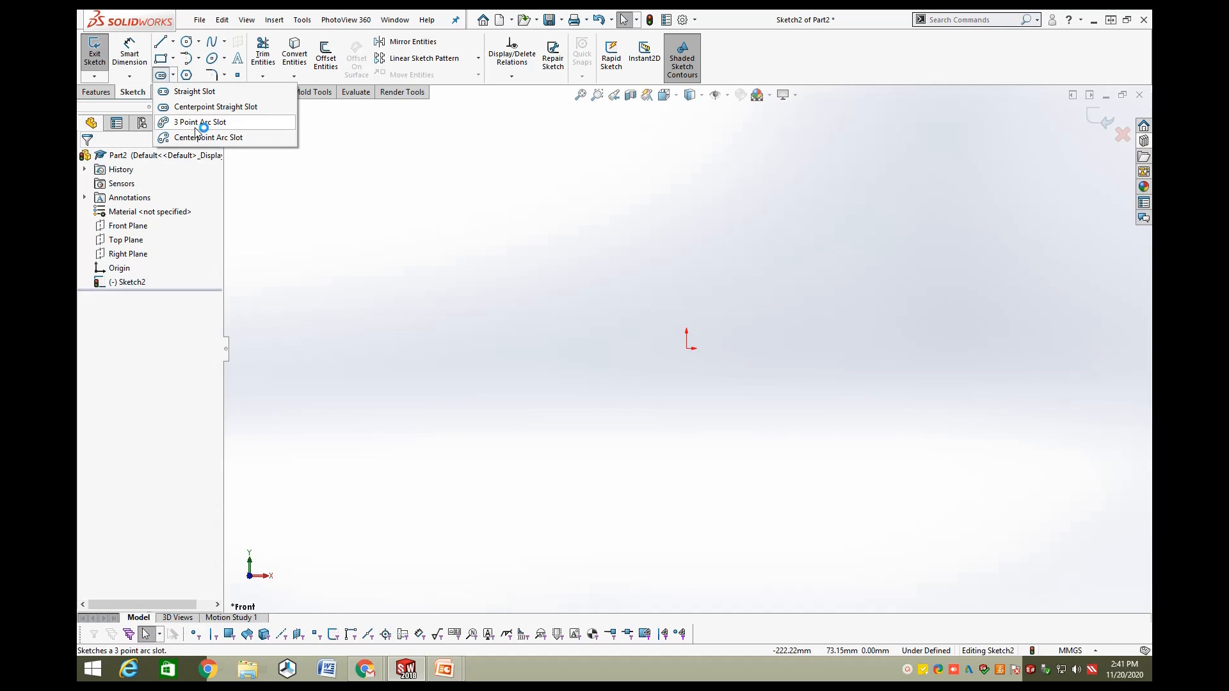
left_click(196, 125)
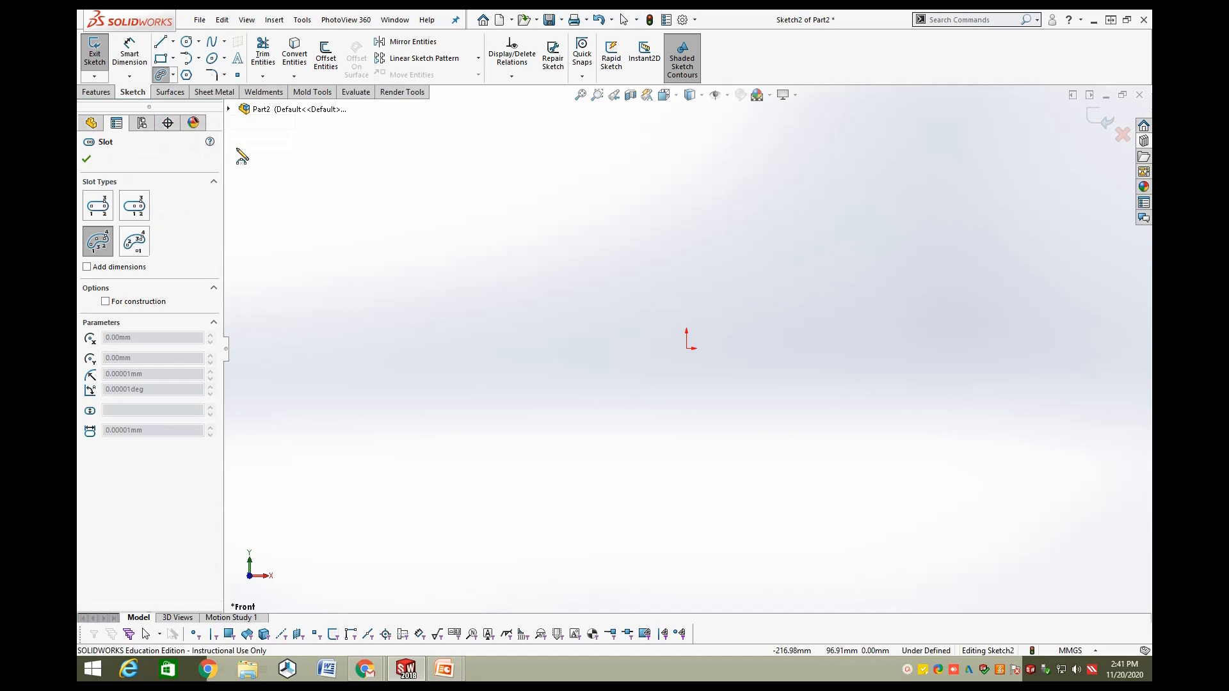
left_click(200, 61)
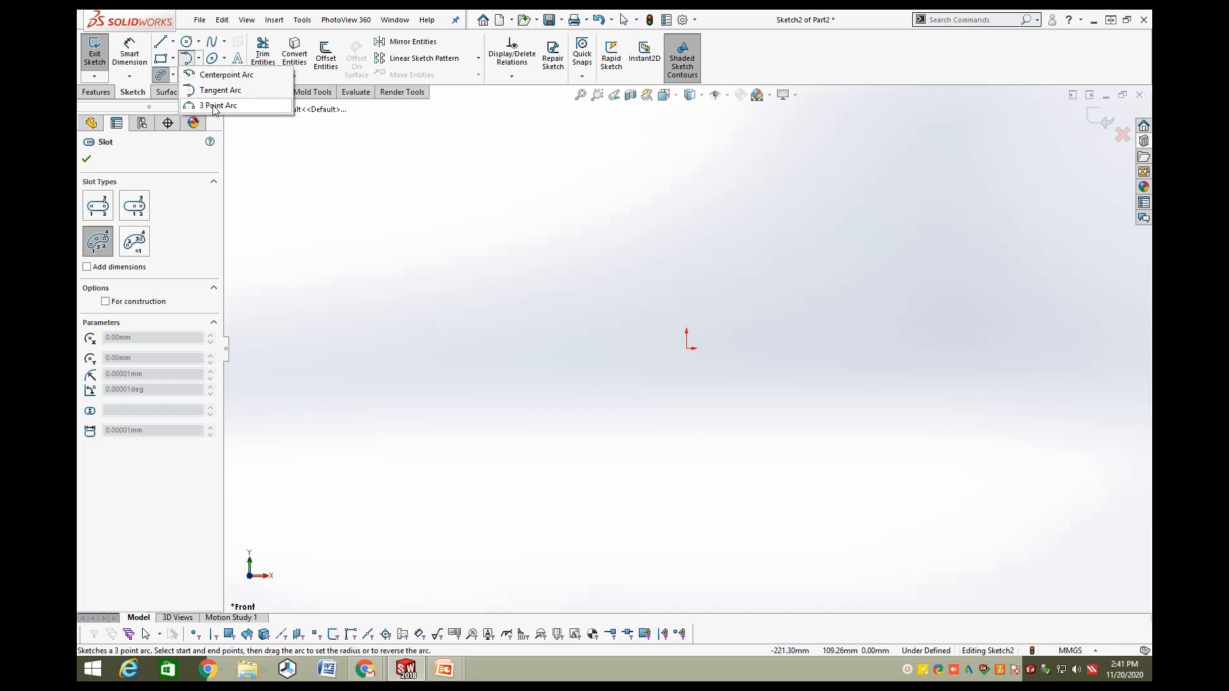
mouse_move(158, 77)
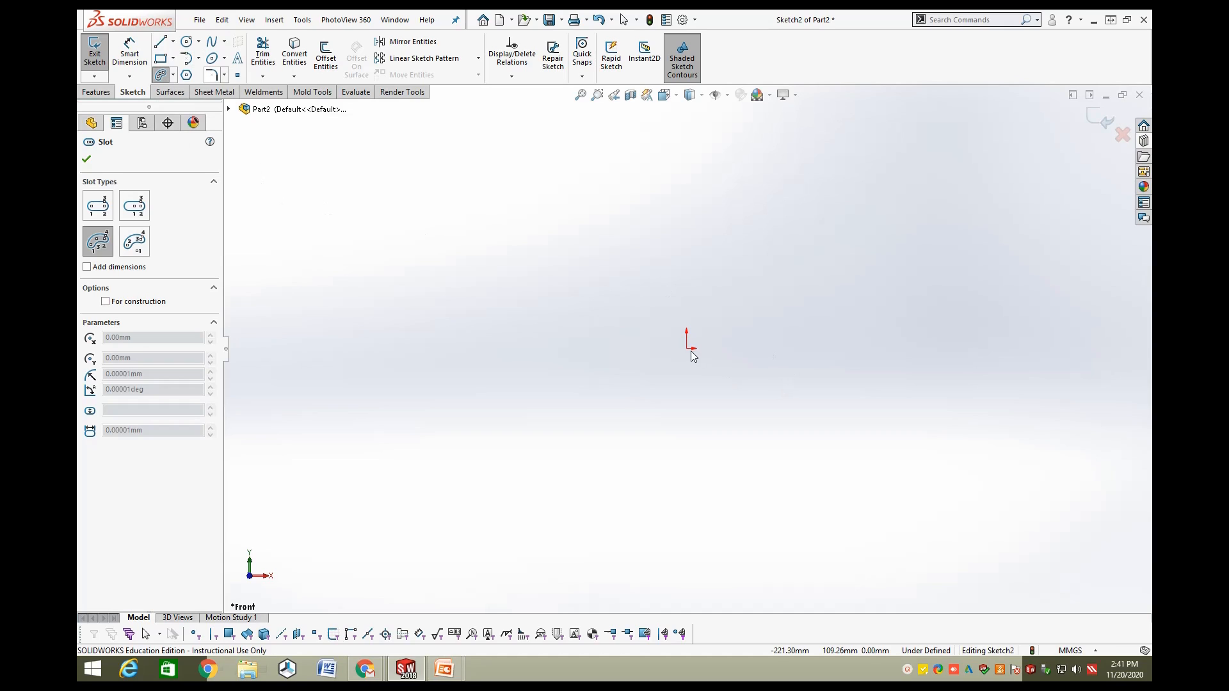
left_click(577, 225)
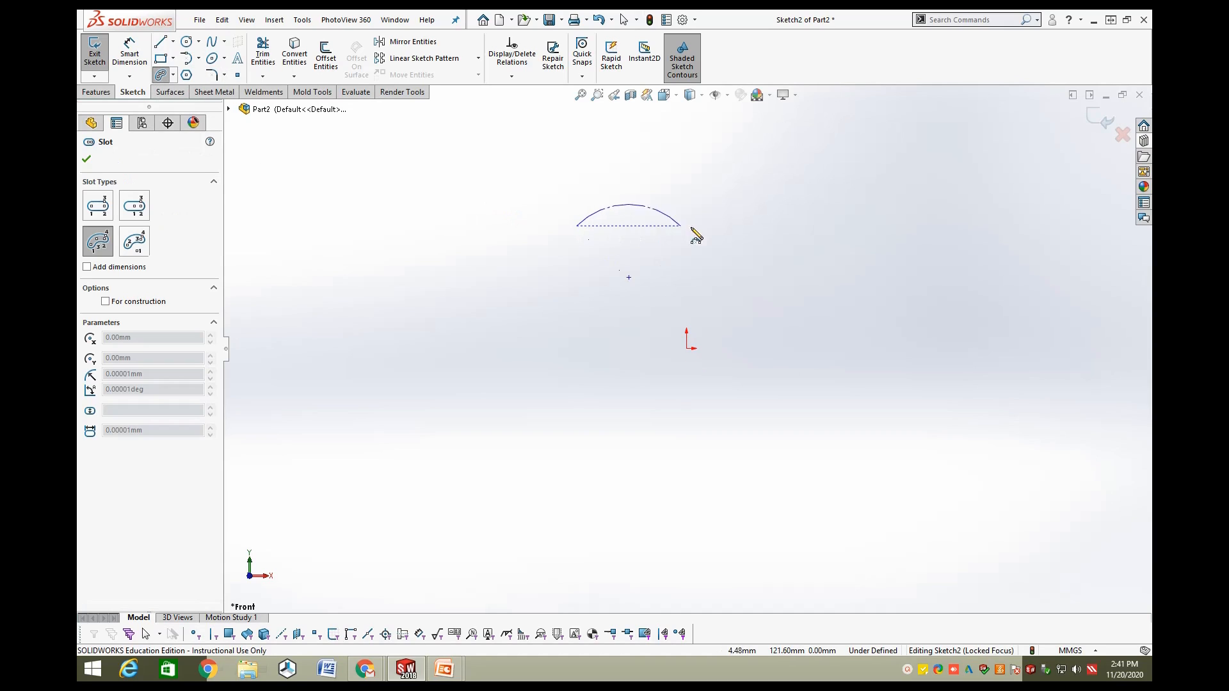
left_click(773, 235)
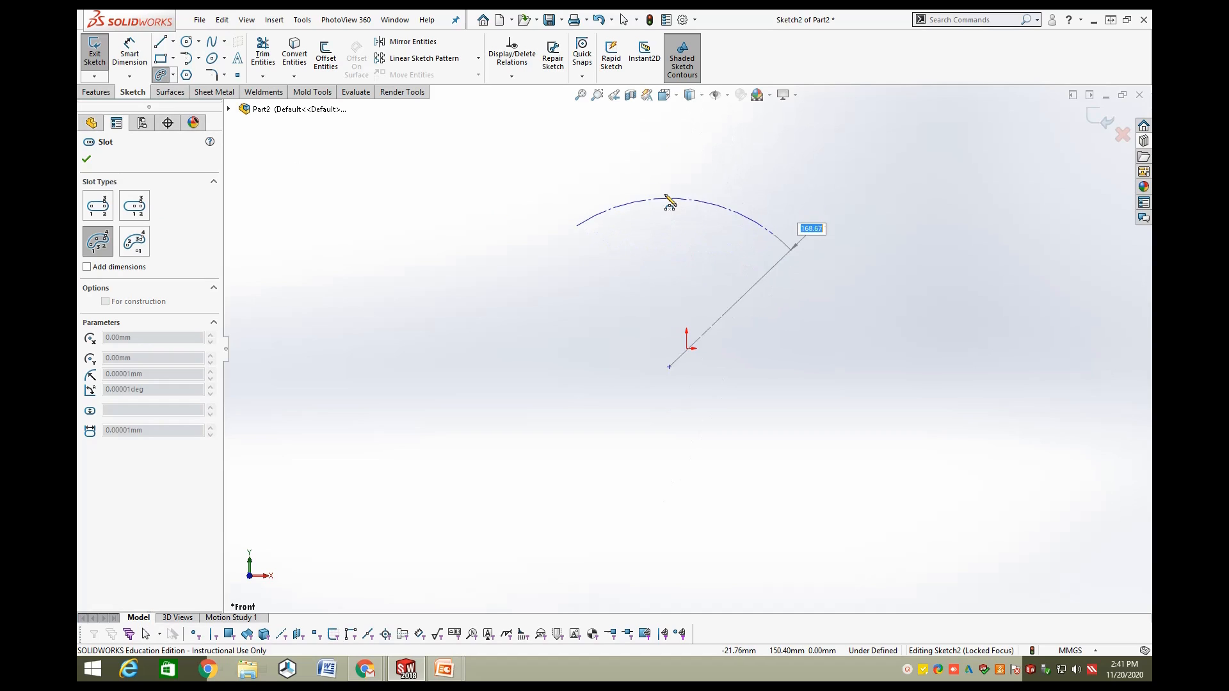
left_click(668, 198)
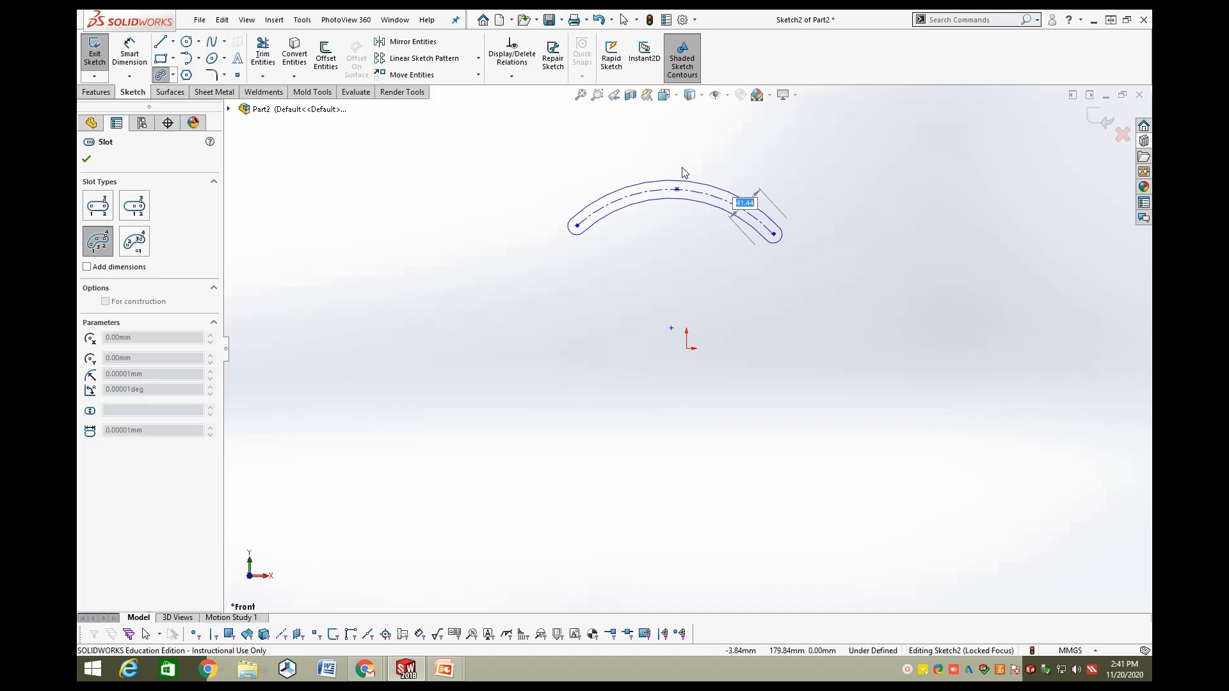
left_click(683, 172)
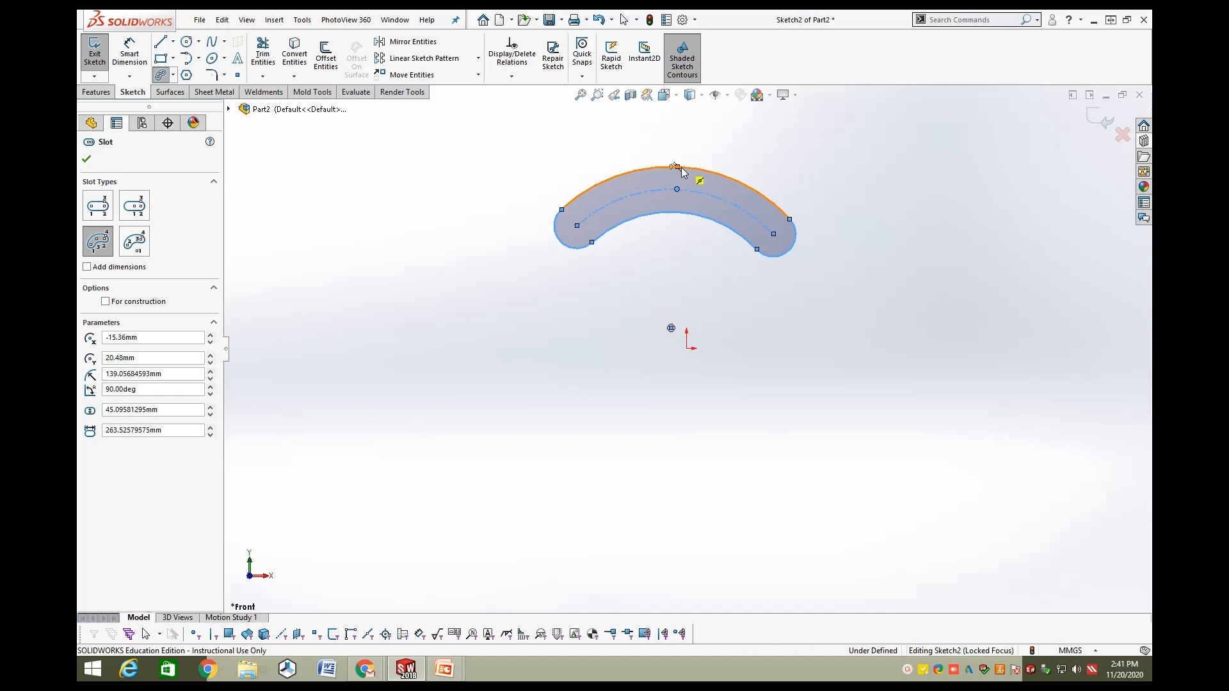
key("Escape")
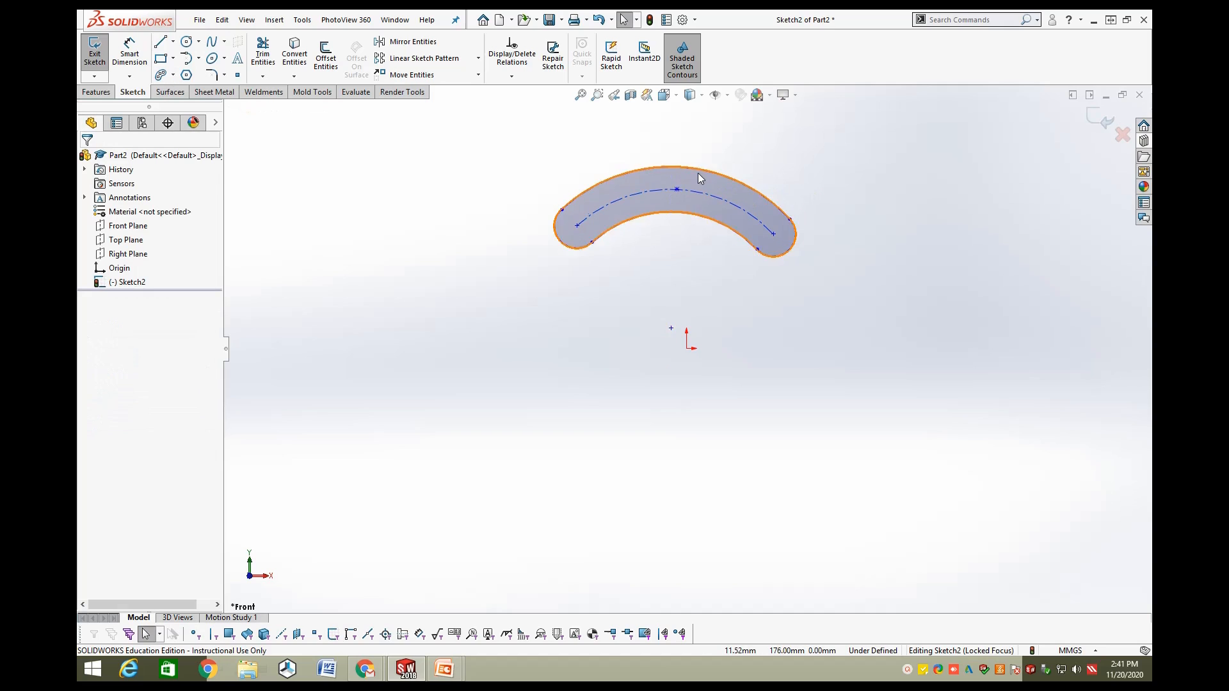
Dimension the horizontal distance between the arc slot's two end centres and set it to 100 mm.
scroll(697, 173, "down", 3)
scroll(674, 262, "up", 1)
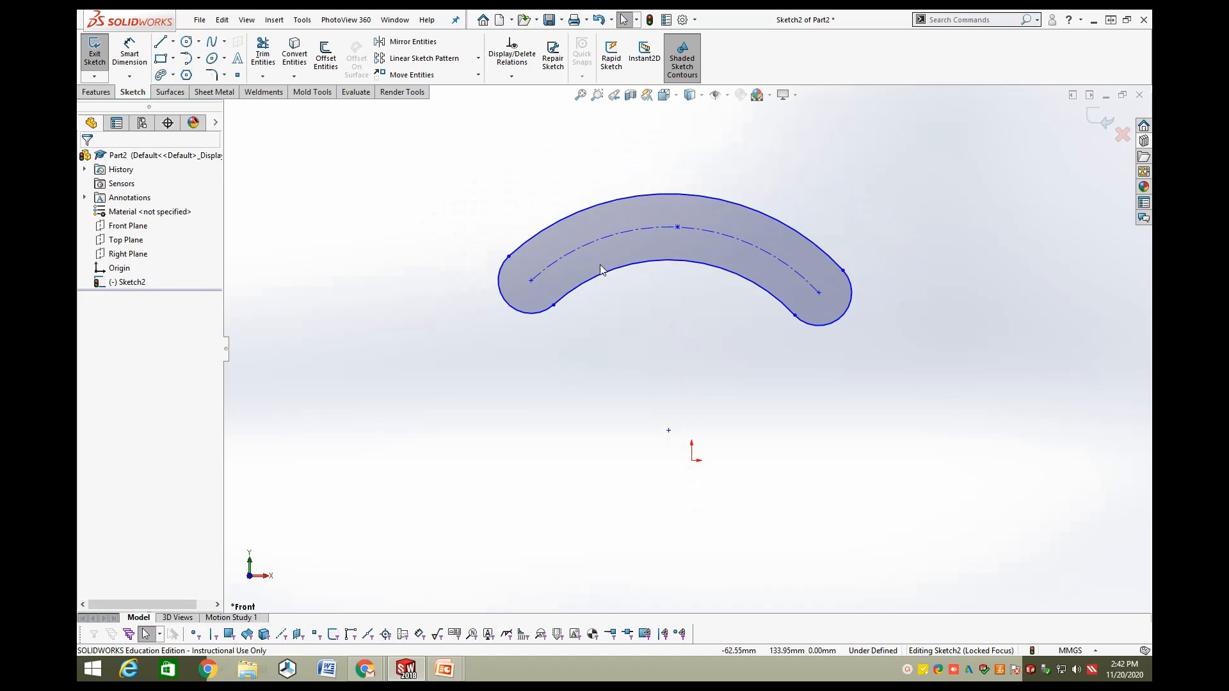
left_click(131, 54)
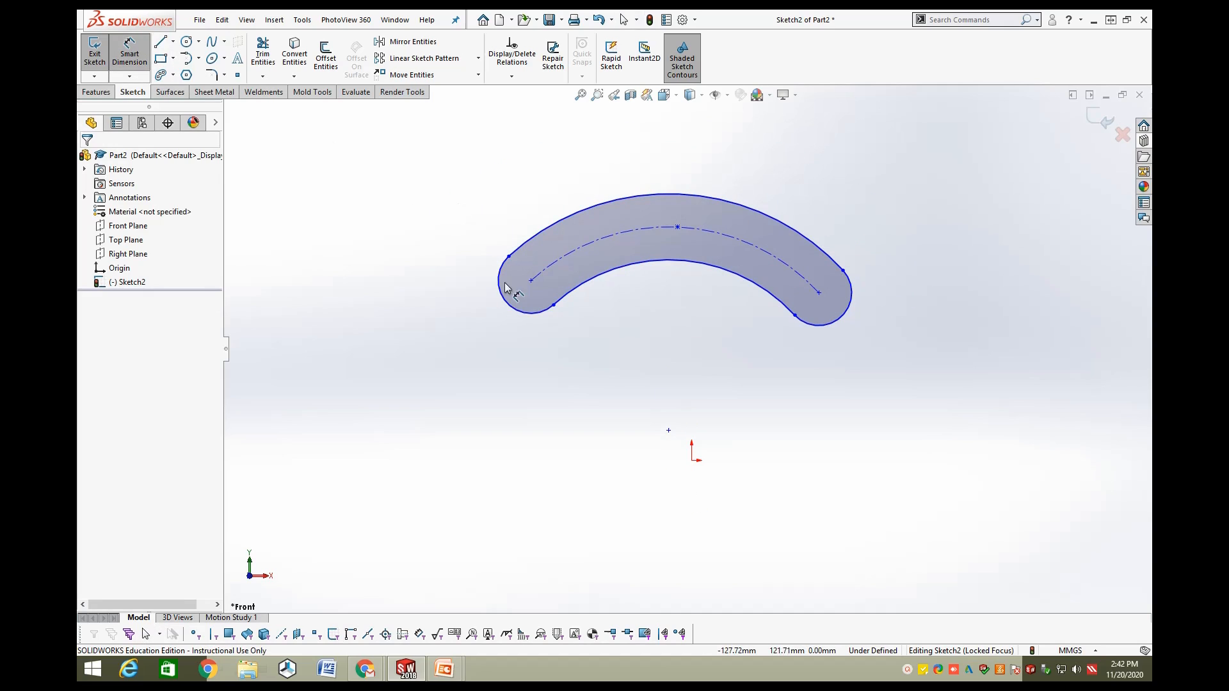
left_click(532, 282)
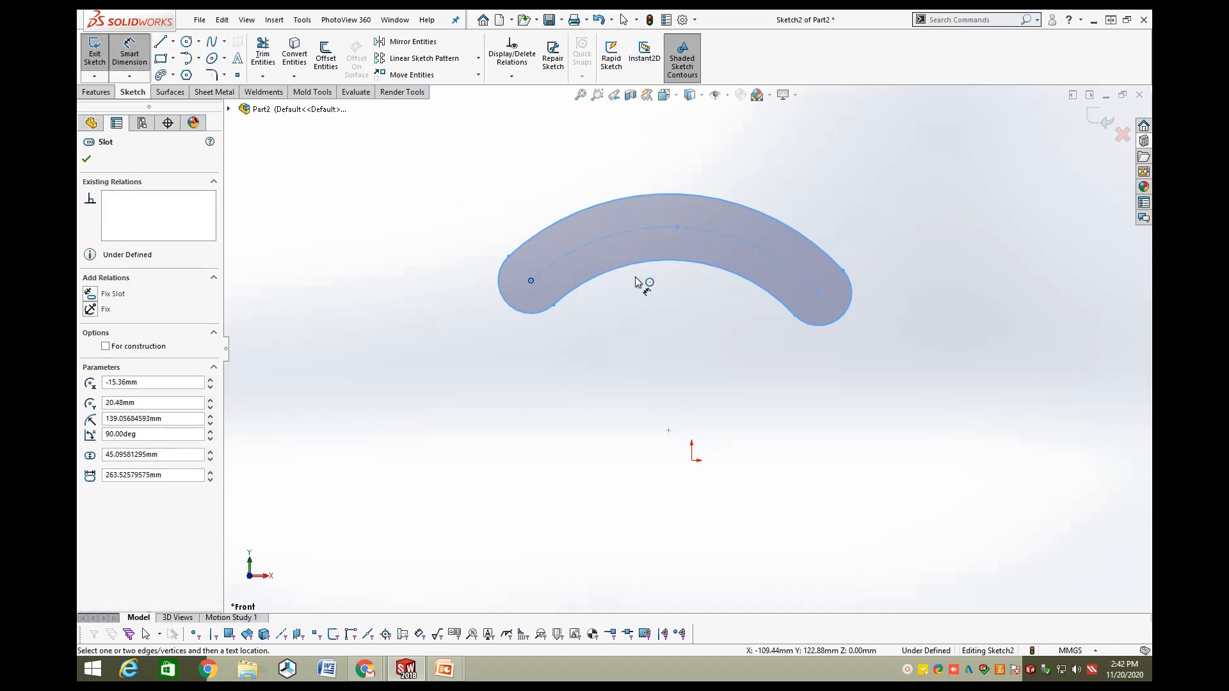
left_click(819, 293)
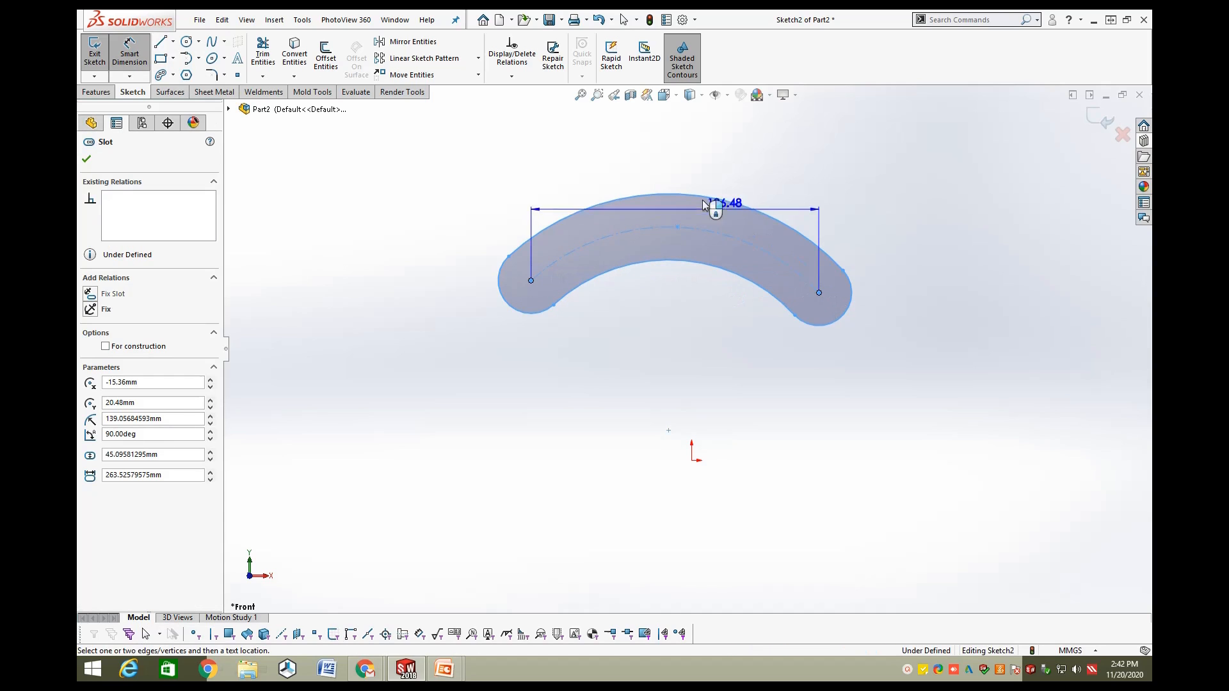
left_click(688, 156)
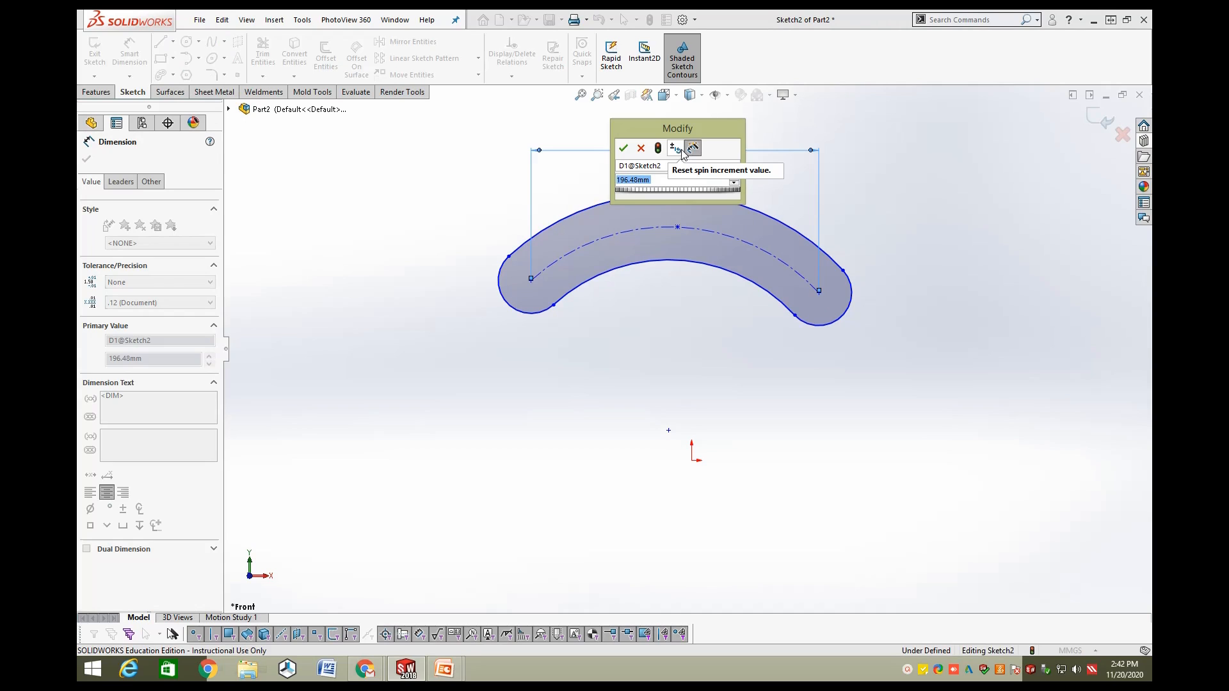
type("100")
key("Return")
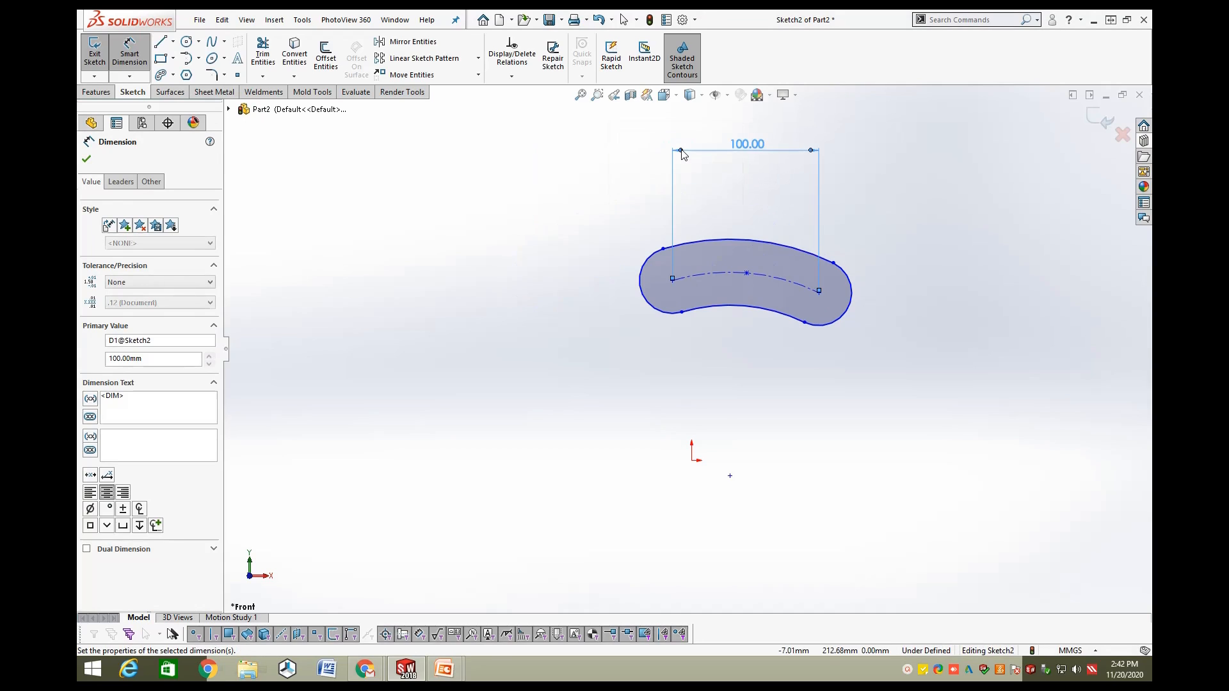
key("Escape")
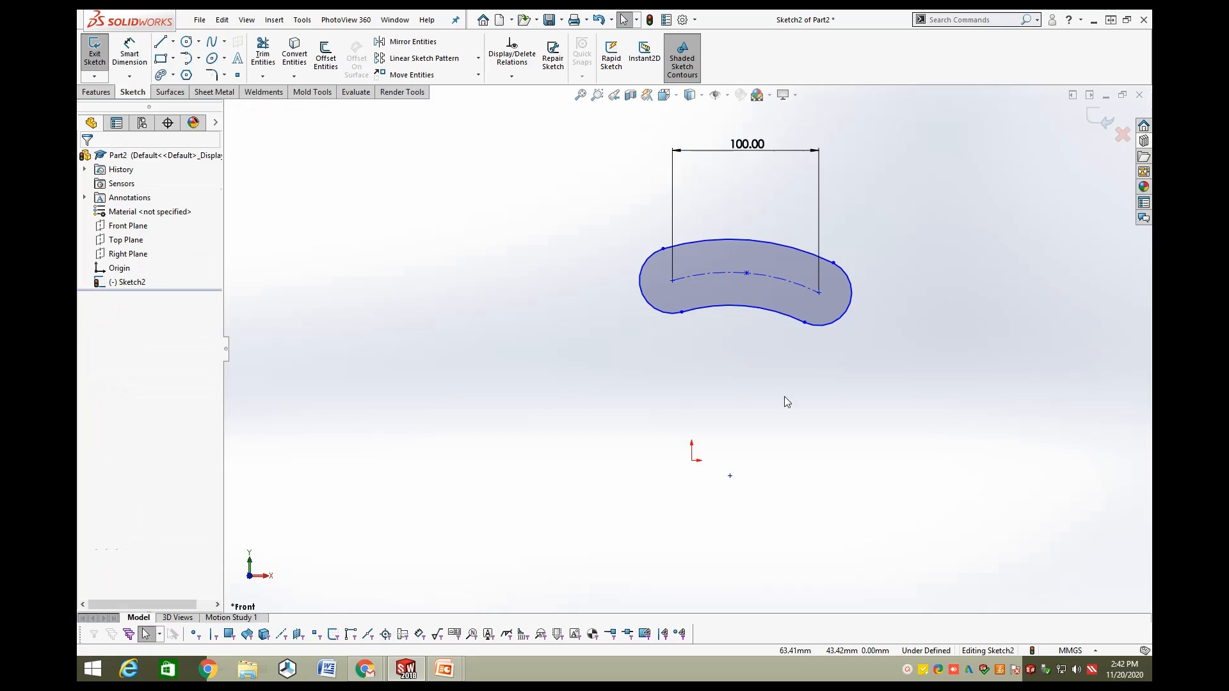
Change the horizontal dimension between the arc slot's end centres to 150 mm.
double_click(748, 144)
type("150")
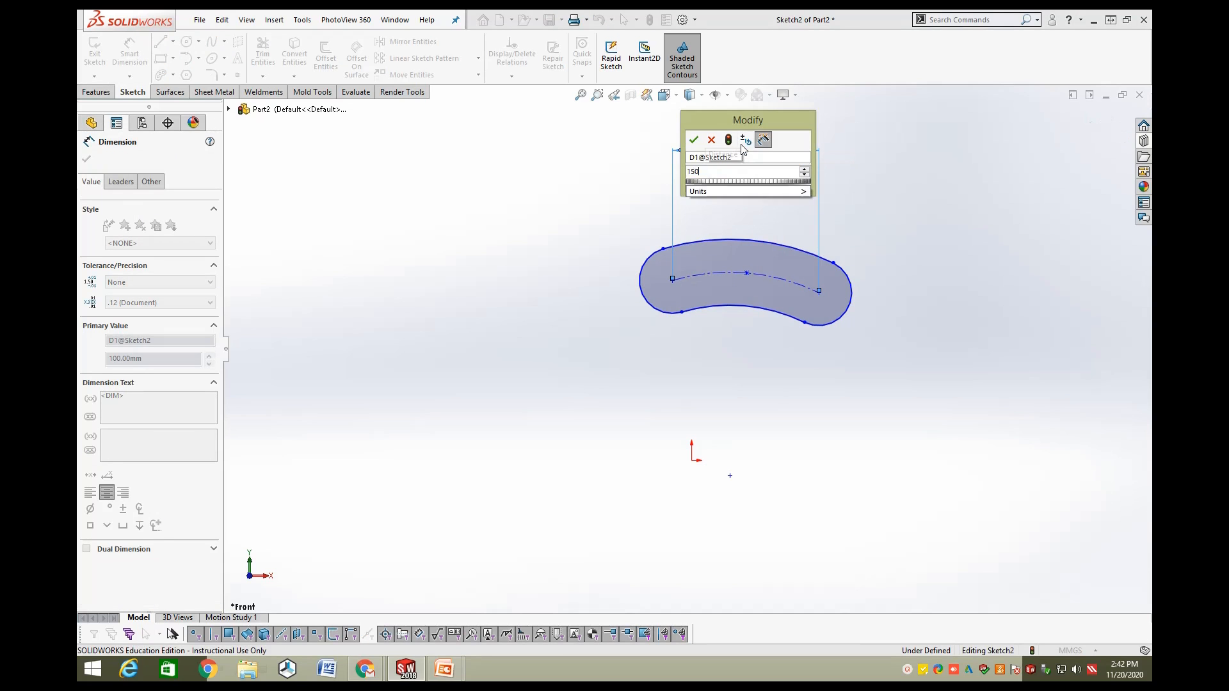
key("Return")
key("Escape")
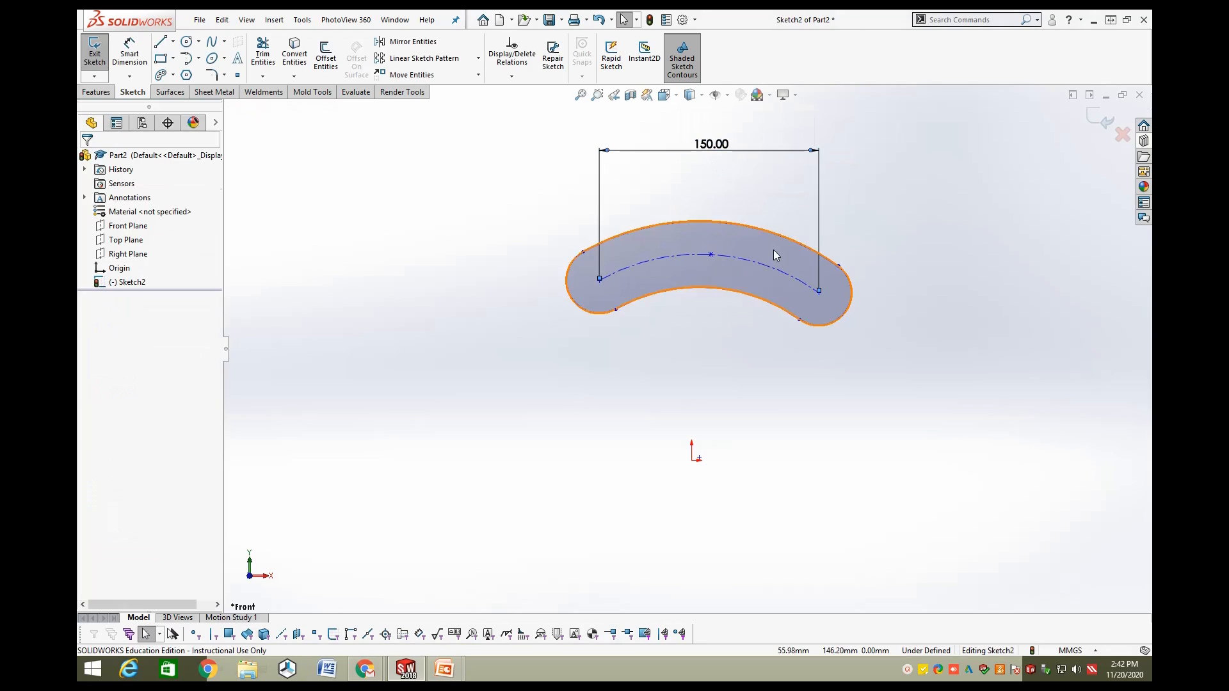
left_click(755, 259)
left_click(789, 374)
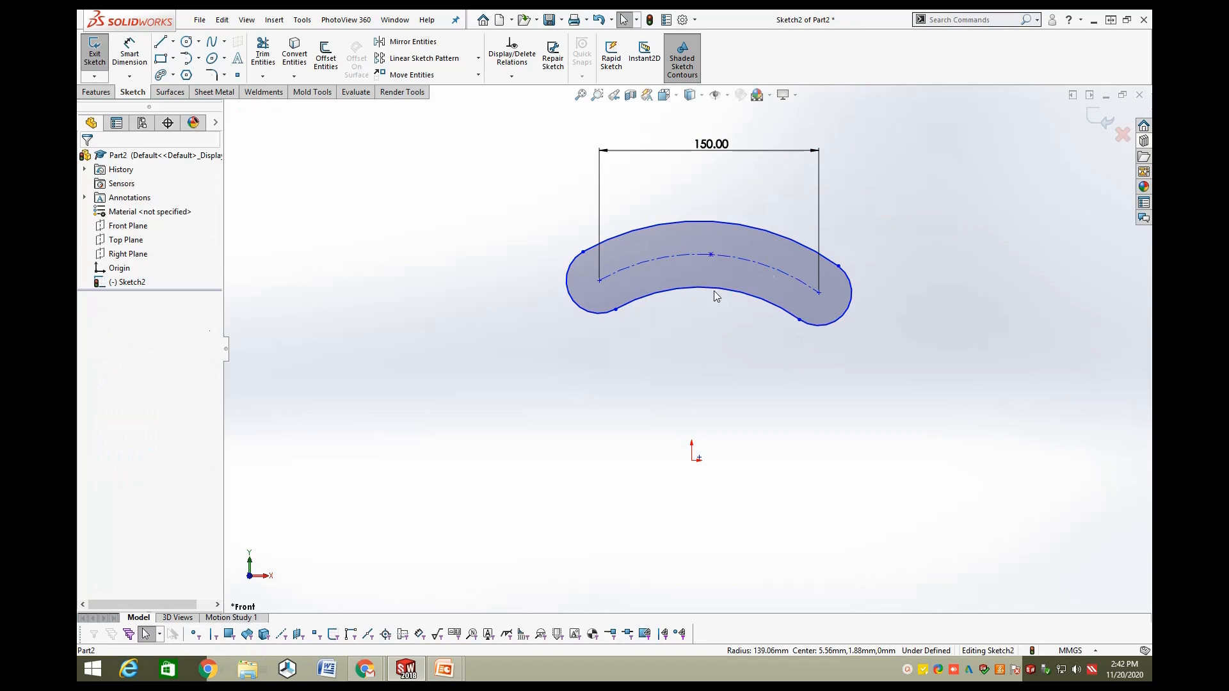
Add a radius dimension to the arc slot's centreline and set it to 150 mm.
left_click(131, 56)
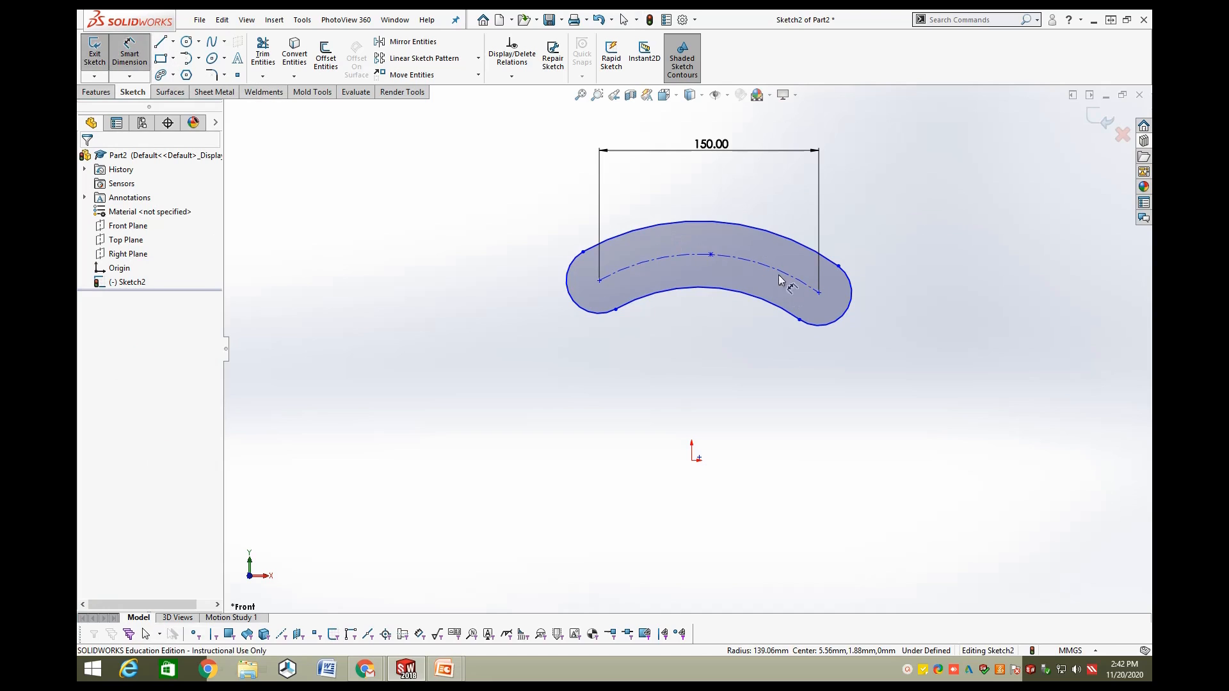
left_click(778, 274)
left_click(766, 204)
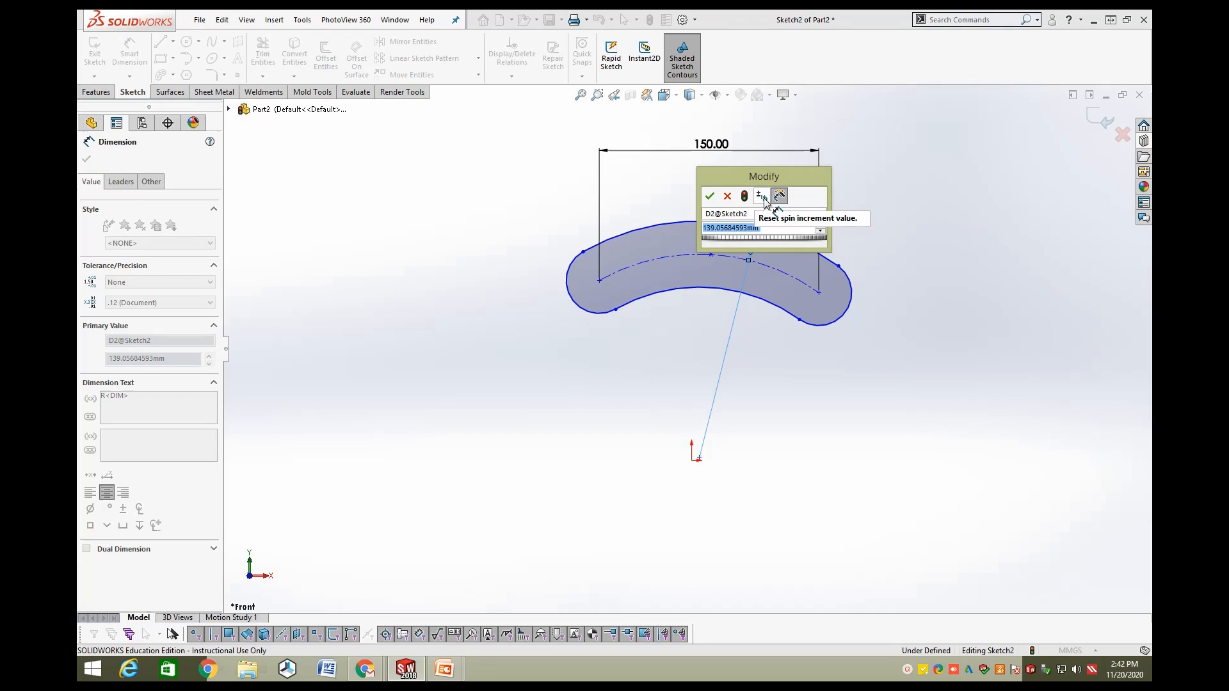
type("150")
key("Return")
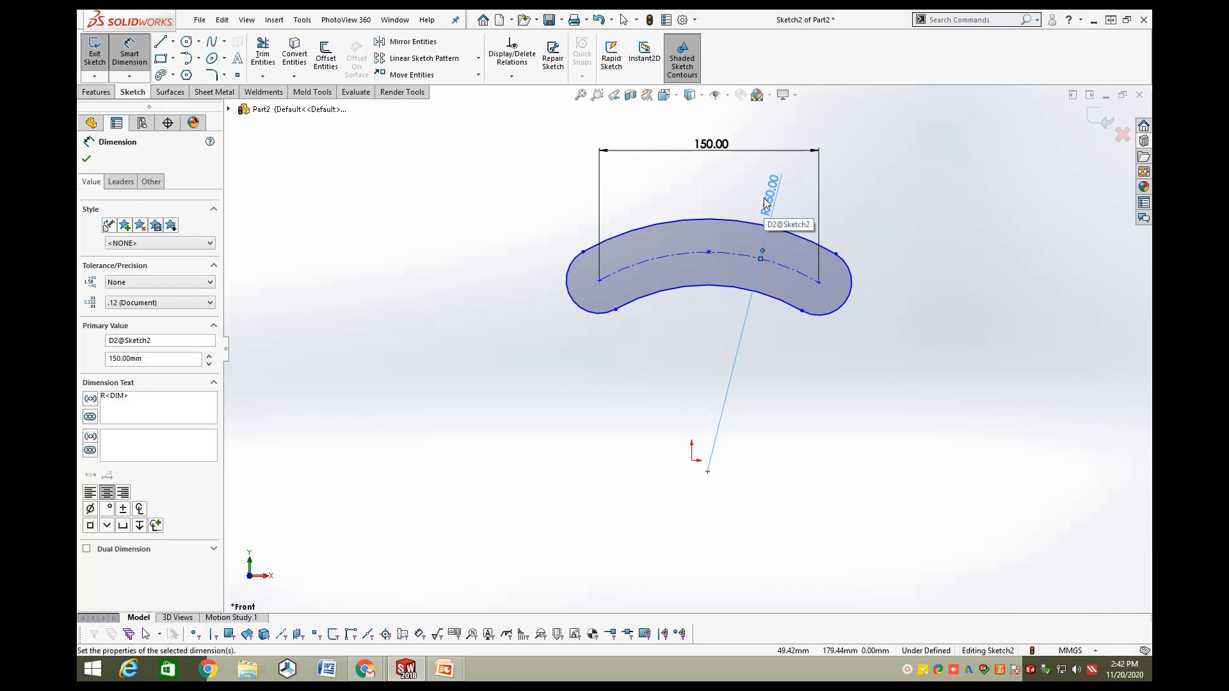
key("Escape")
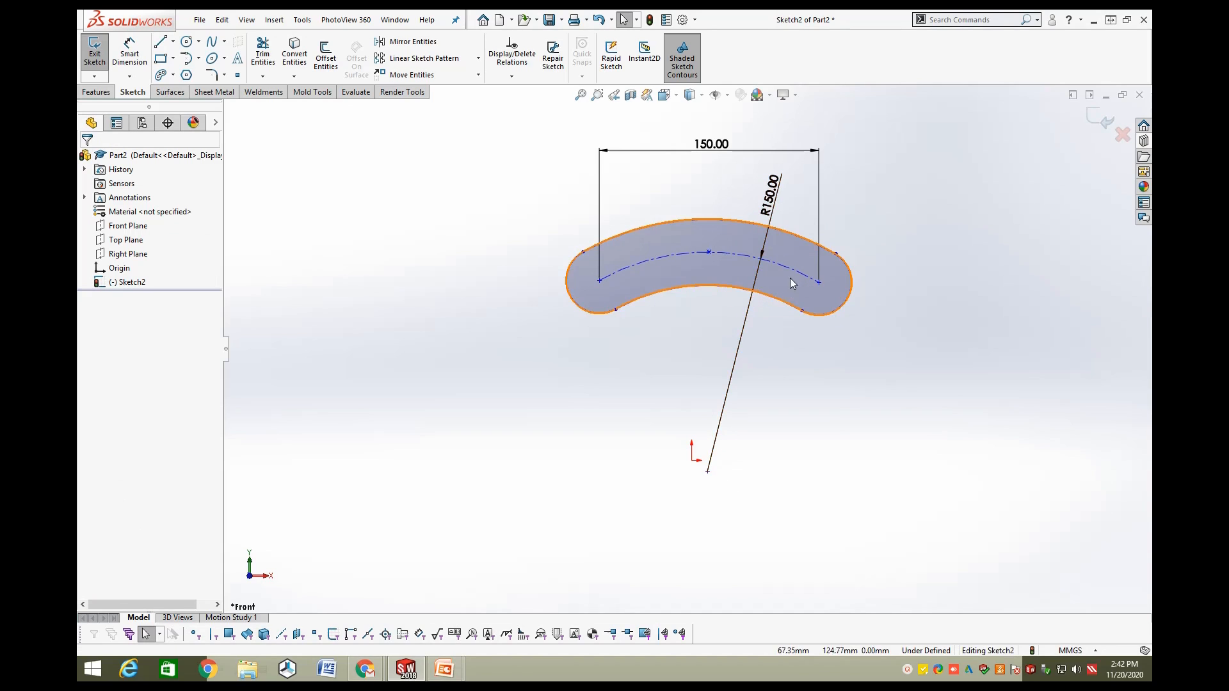
Add a 20 mm radius dimension to the arc slot's right end arc and finish dimensioning.
left_click(128, 52)
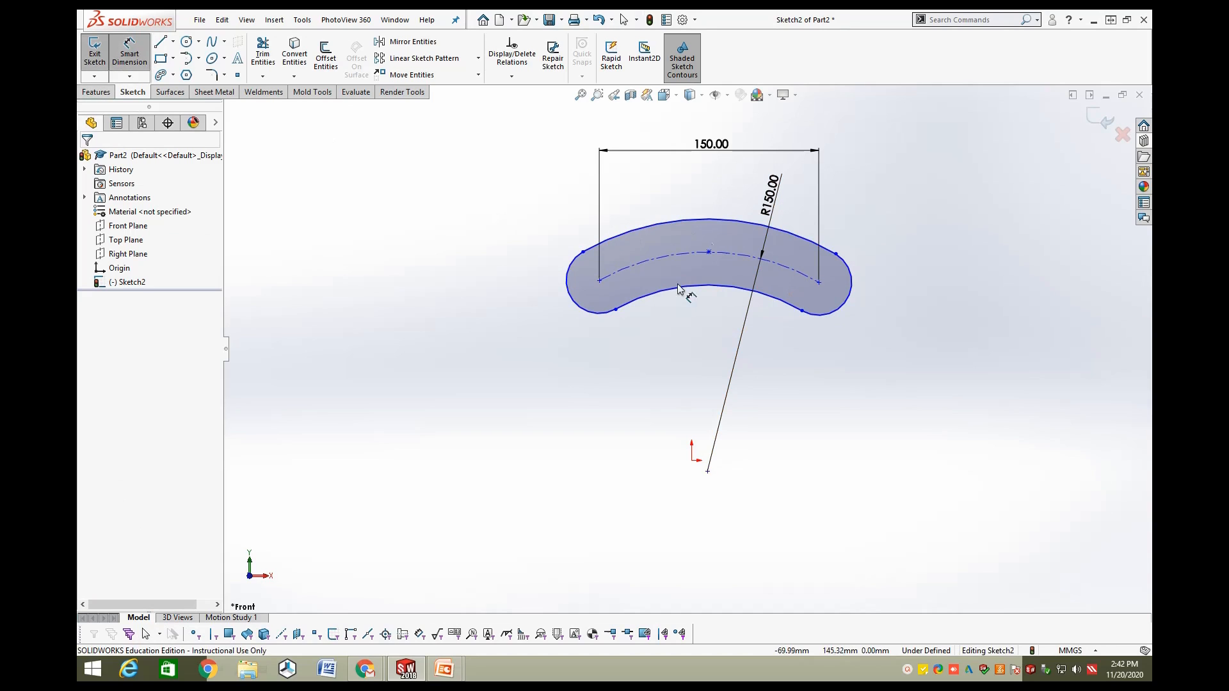
left_click(825, 313)
left_click(843, 357)
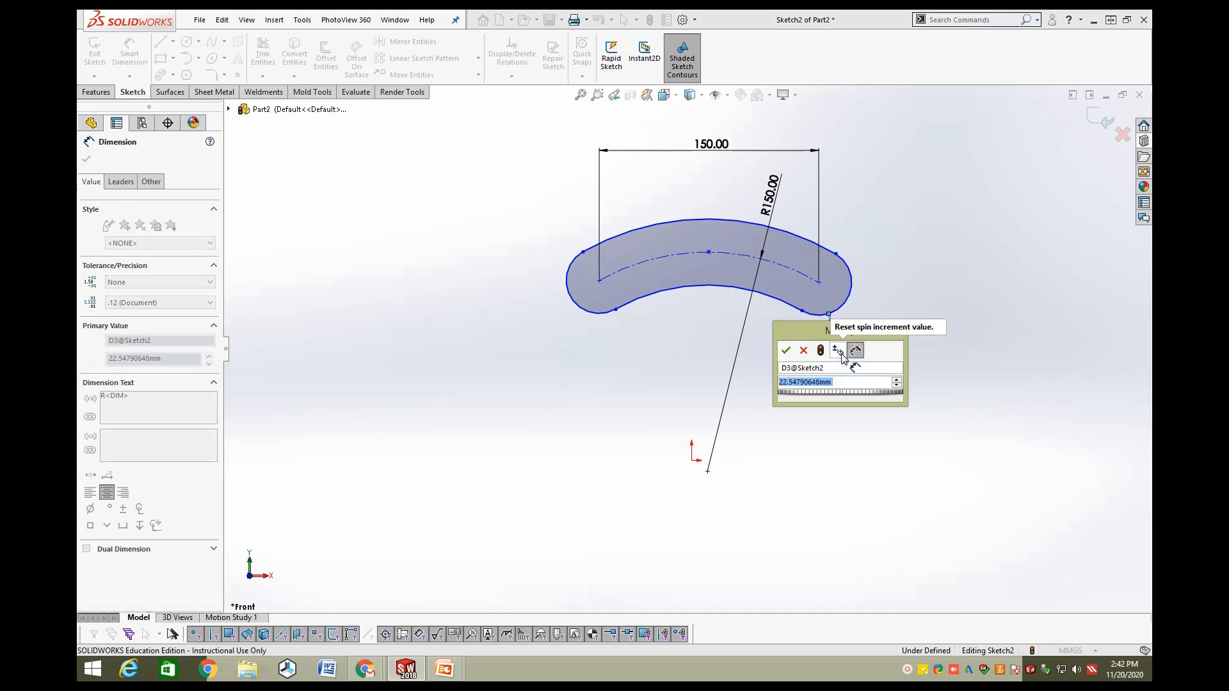
type("20")
key("Return")
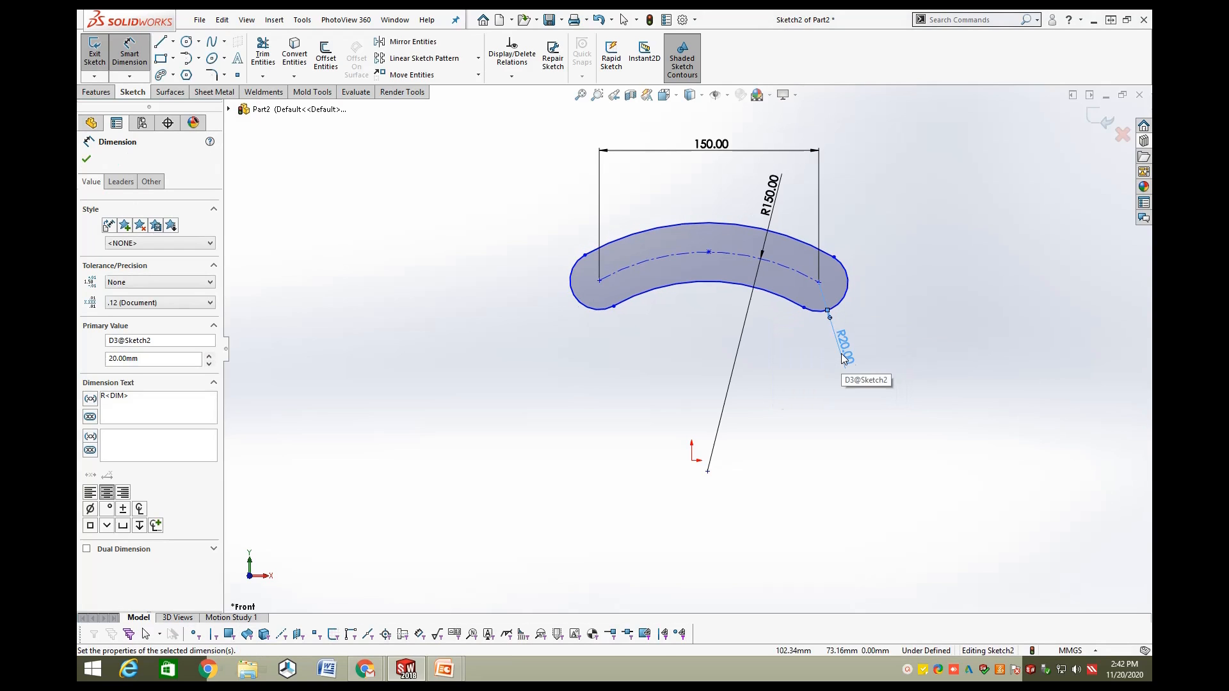
scroll(889, 346, "down", 3)
scroll(877, 345, "up", 3)
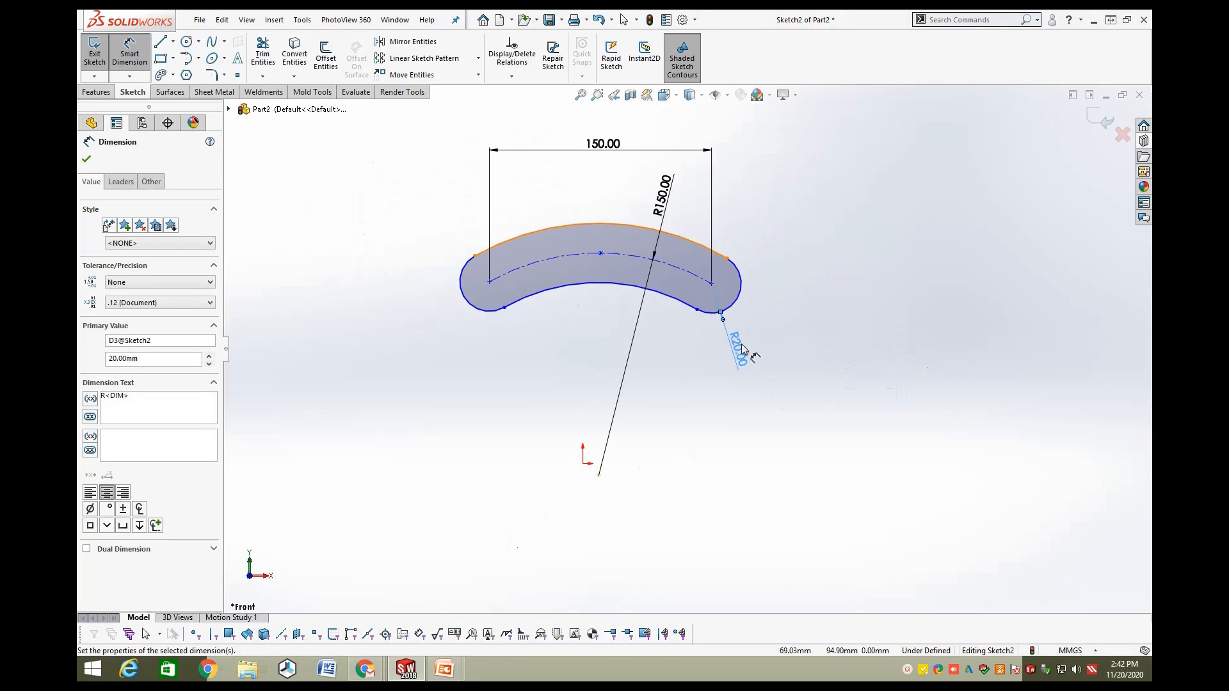
key("Escape")
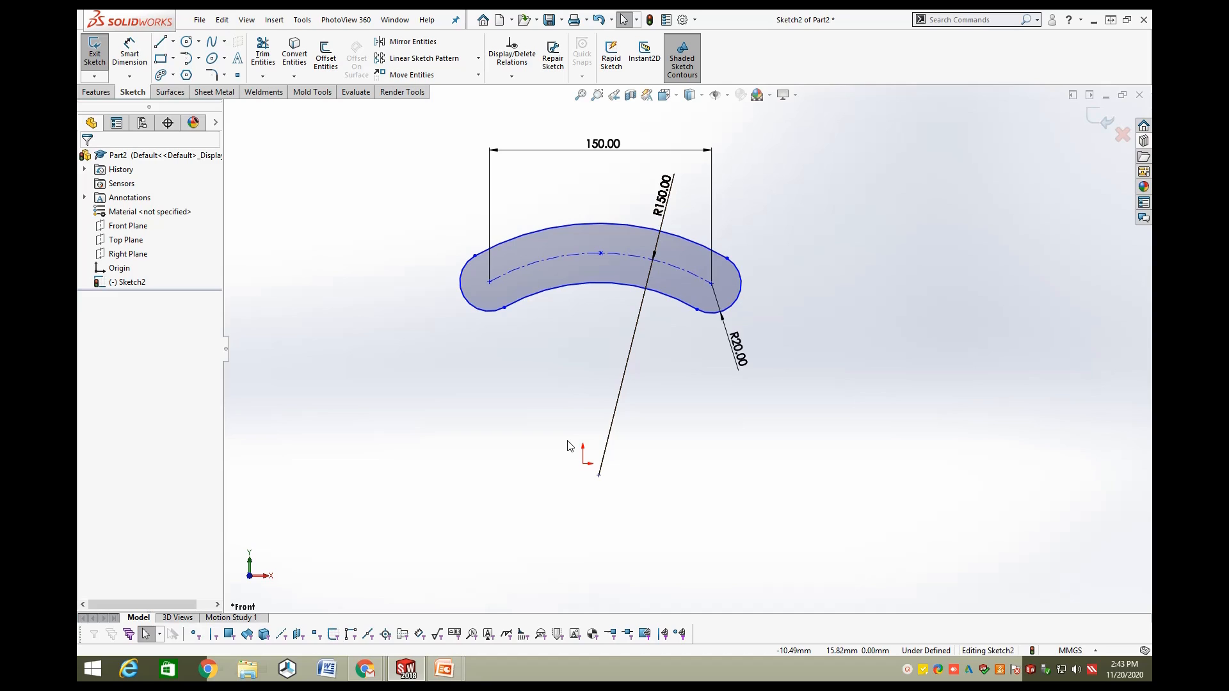
Delete the 3 point arc slot together with all its dimensions.
left_click(173, 75)
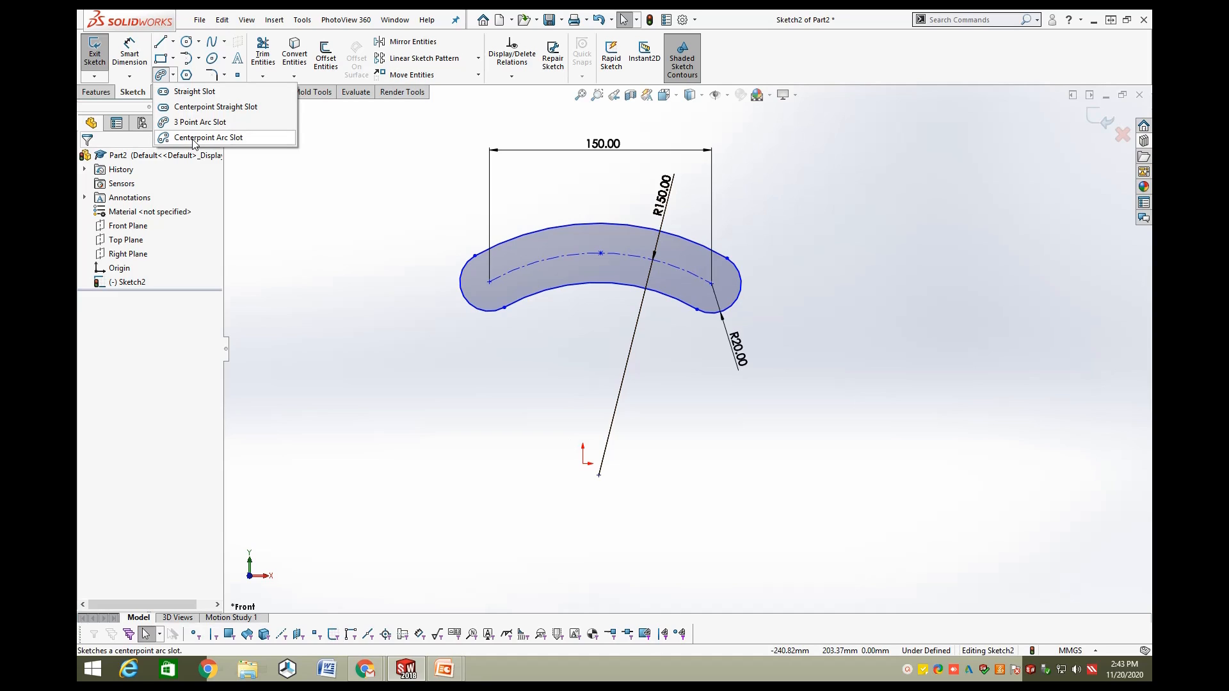
mouse_move(865, 148)
left_mouse_down()
mouse_move(418, 503)
mouse_move(397, 537)
left_mouse_up()
key("Delete")
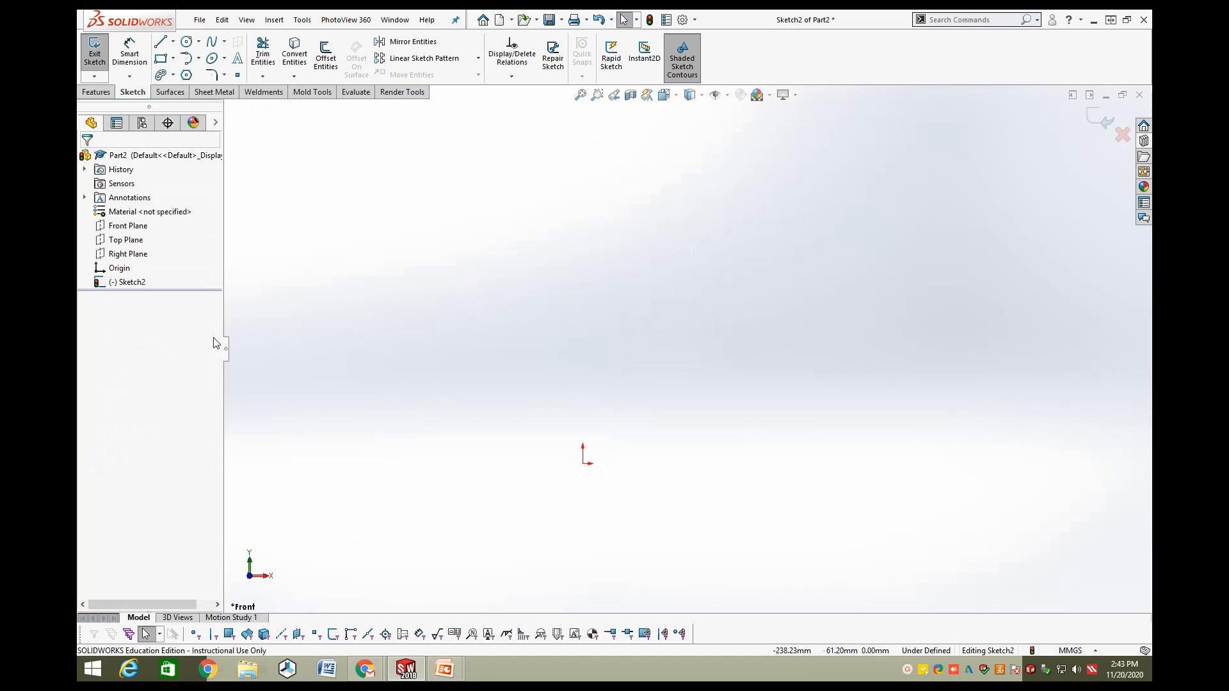
Sketch a Centerpoint Arc Slot centred on the origin and arching above it, about 117 mm centreline radius, 84.6 degrees and 61.7 mm wide.
left_click(173, 75)
left_click(192, 137)
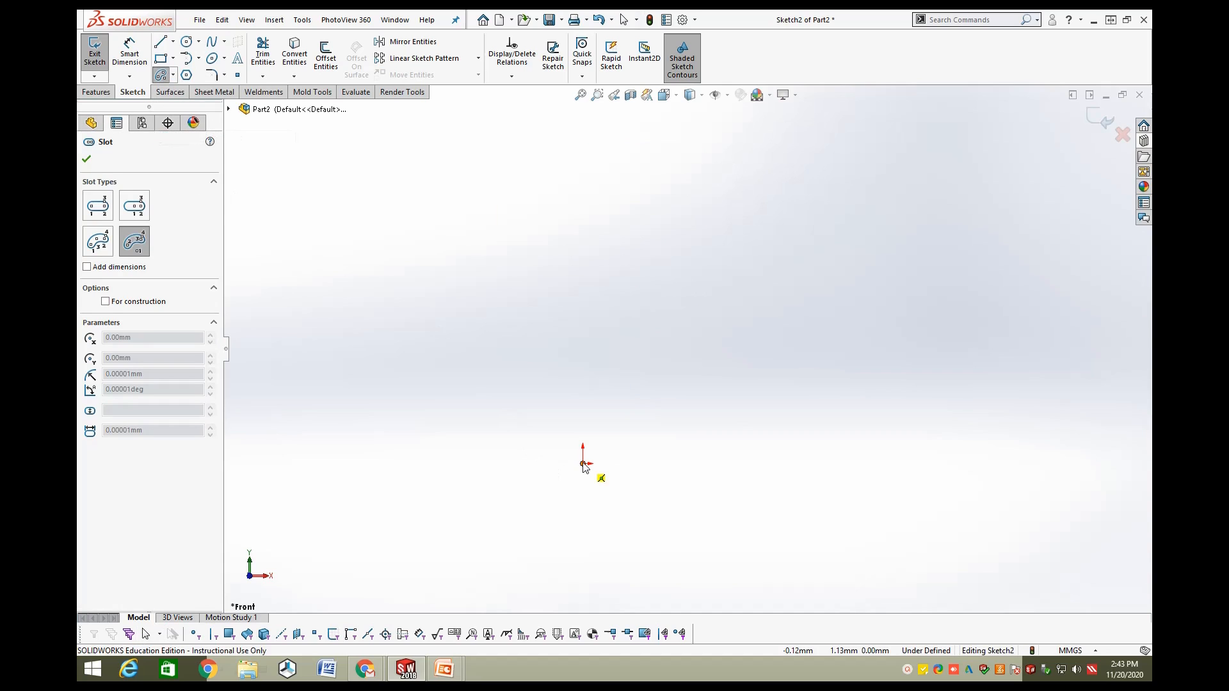
left_click(582, 464)
left_click(459, 342)
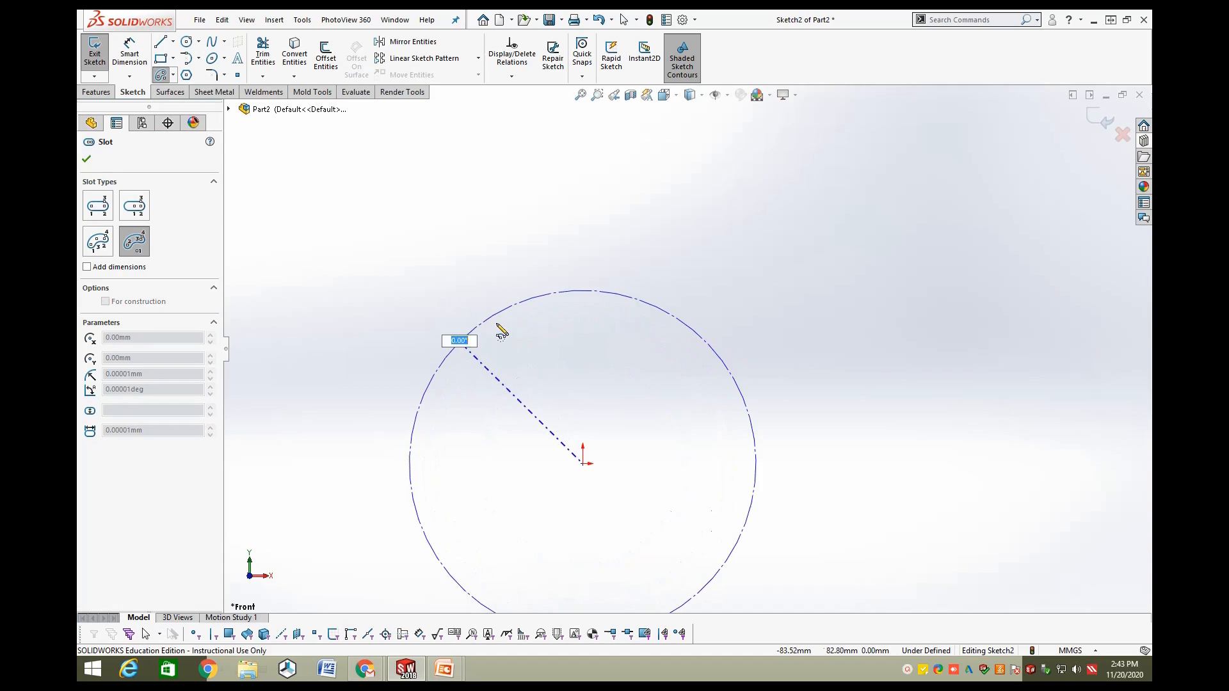
left_click(694, 330)
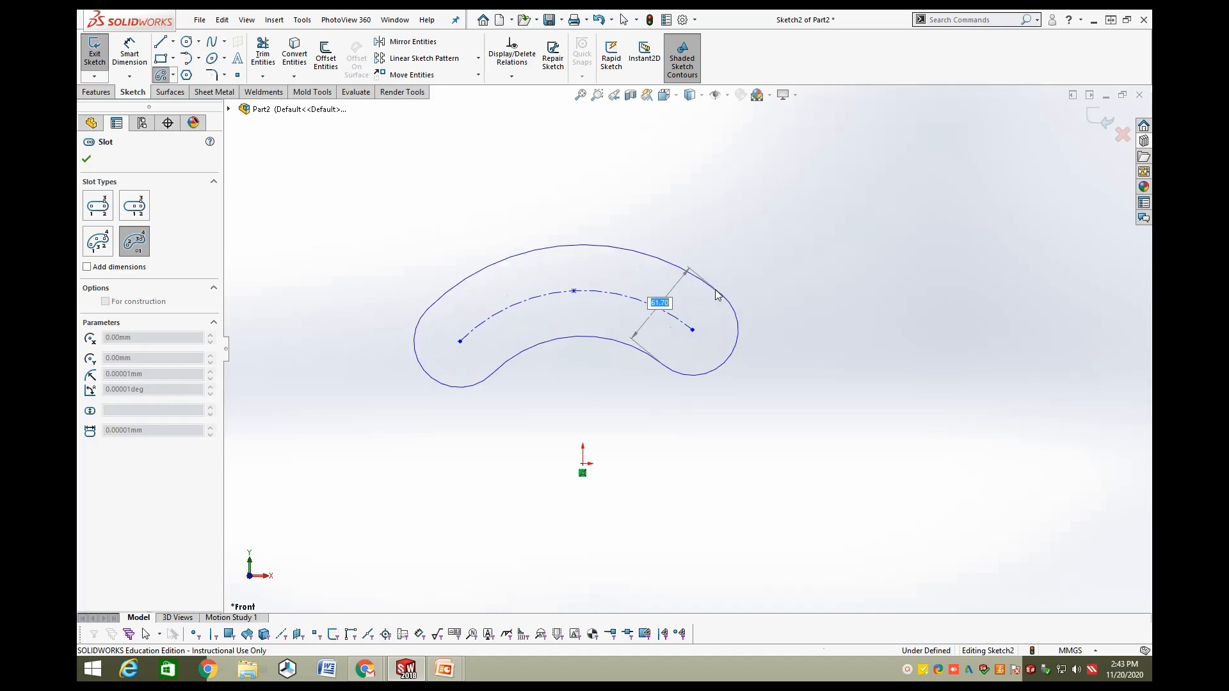
left_click(717, 292)
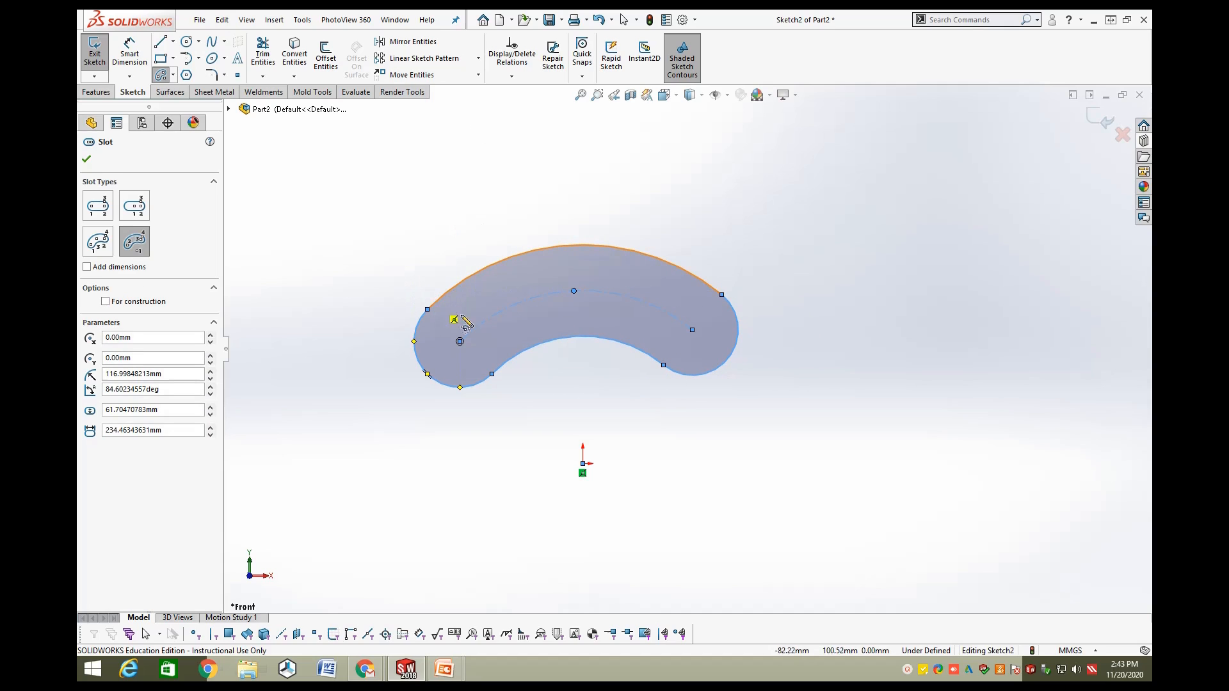
left_click(848, 398)
key("Escape")
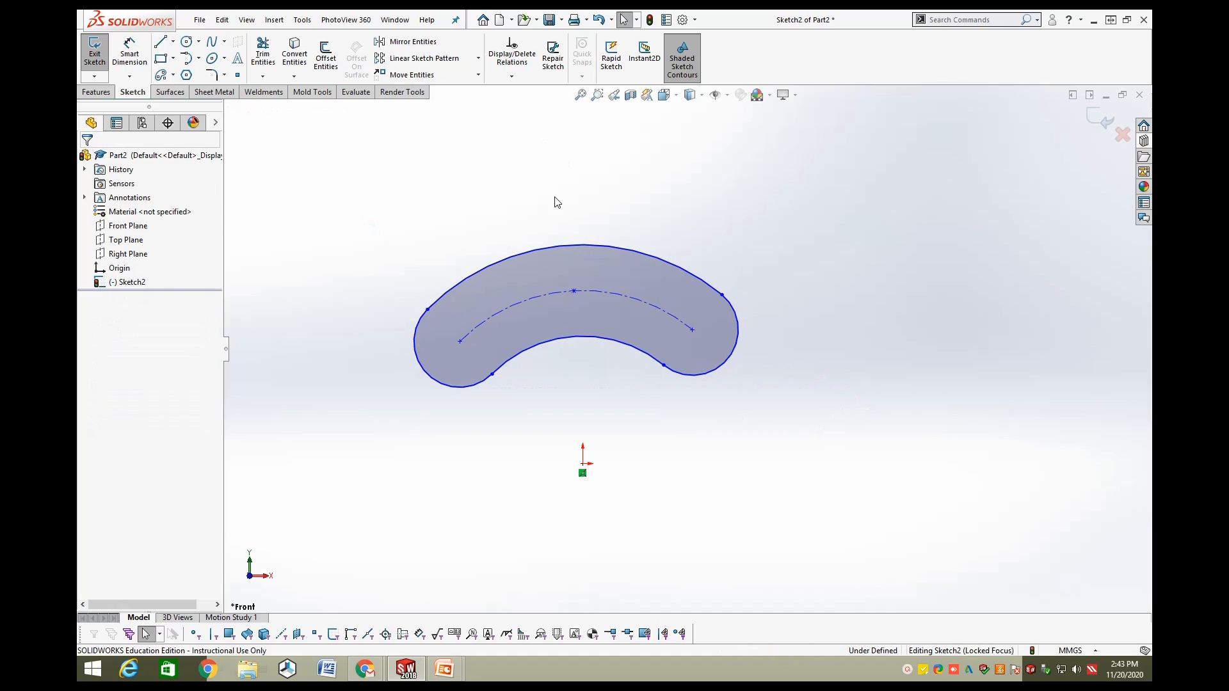
Add a radius dimension to the centerpoint arc slot's left end arc and set it to 20 mm.
left_click(130, 55)
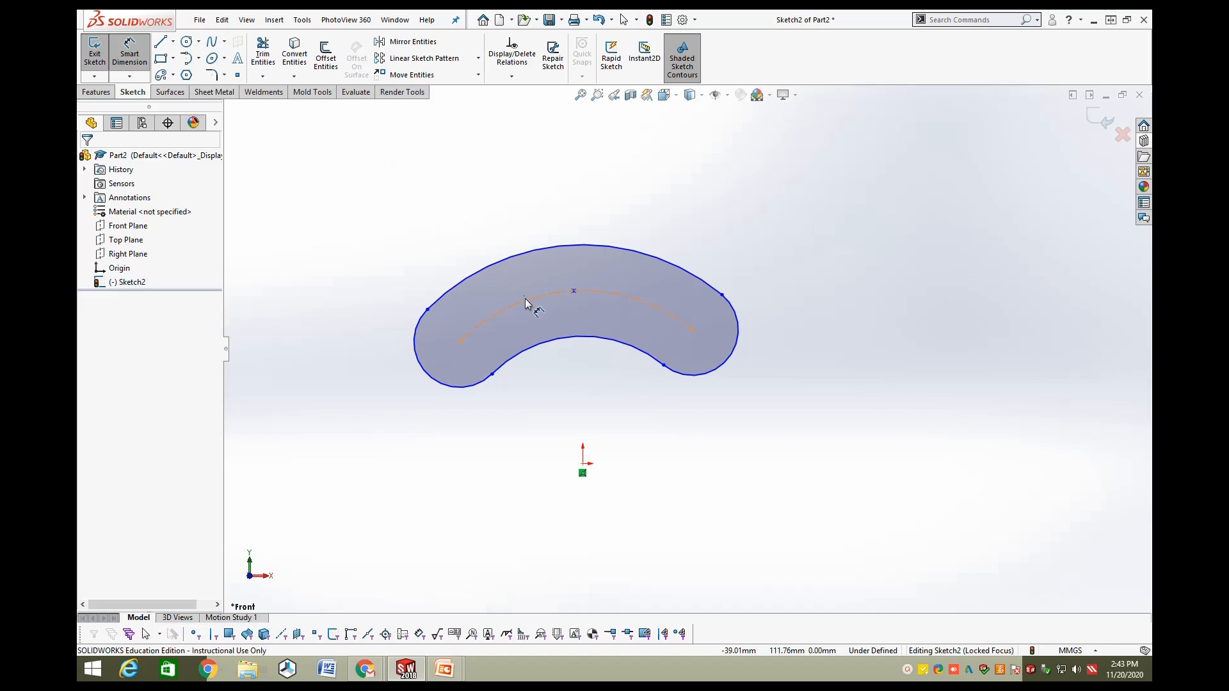
left_click(416, 358)
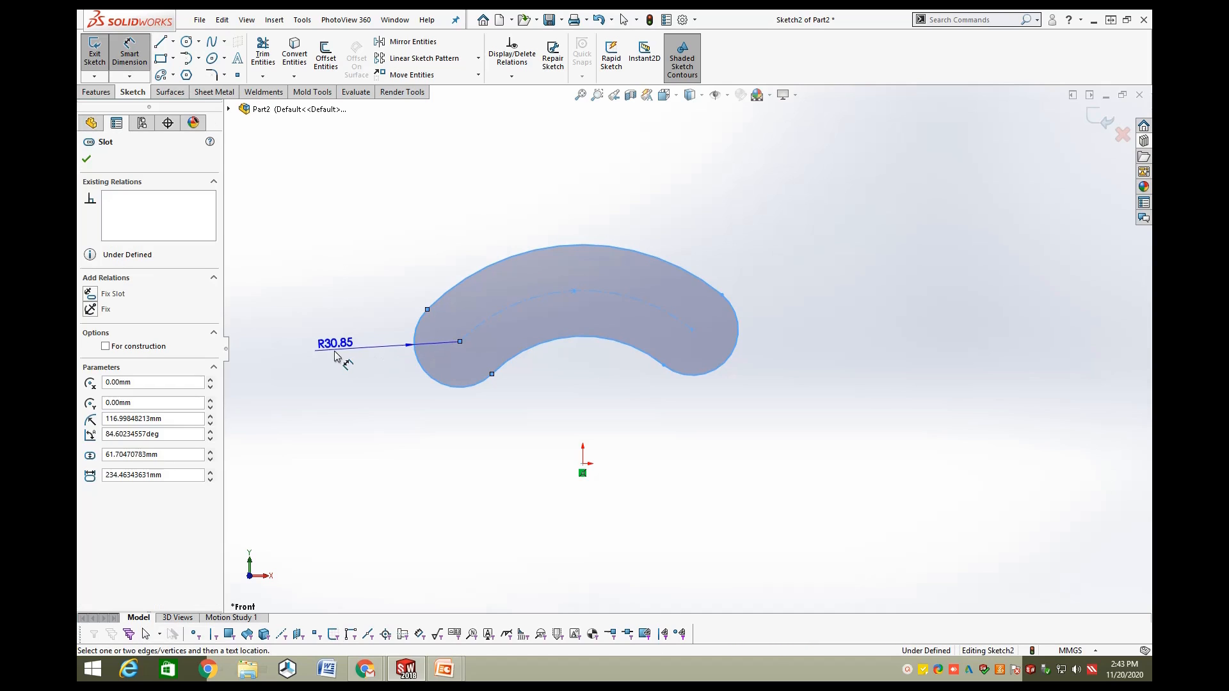
left_click(349, 355)
type("20")
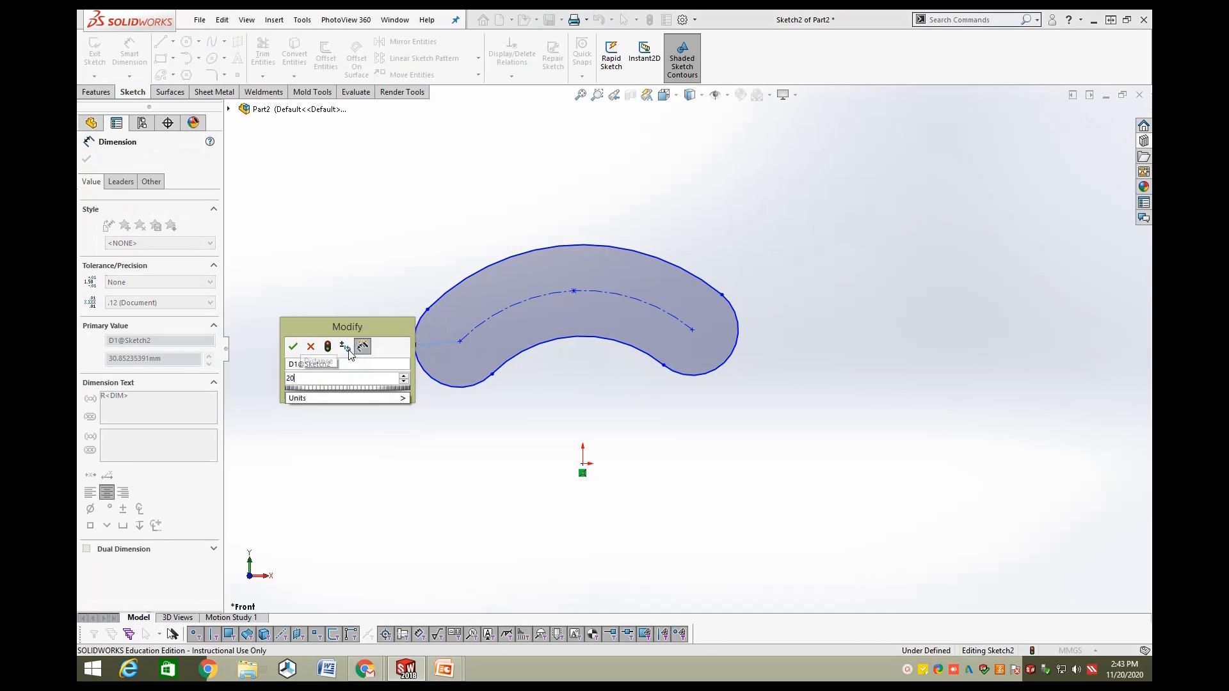
key("Return")
Dimension the slot's centreline arc from the origin and set its radius to 100 mm.
left_click(633, 315)
left_click(582, 464)
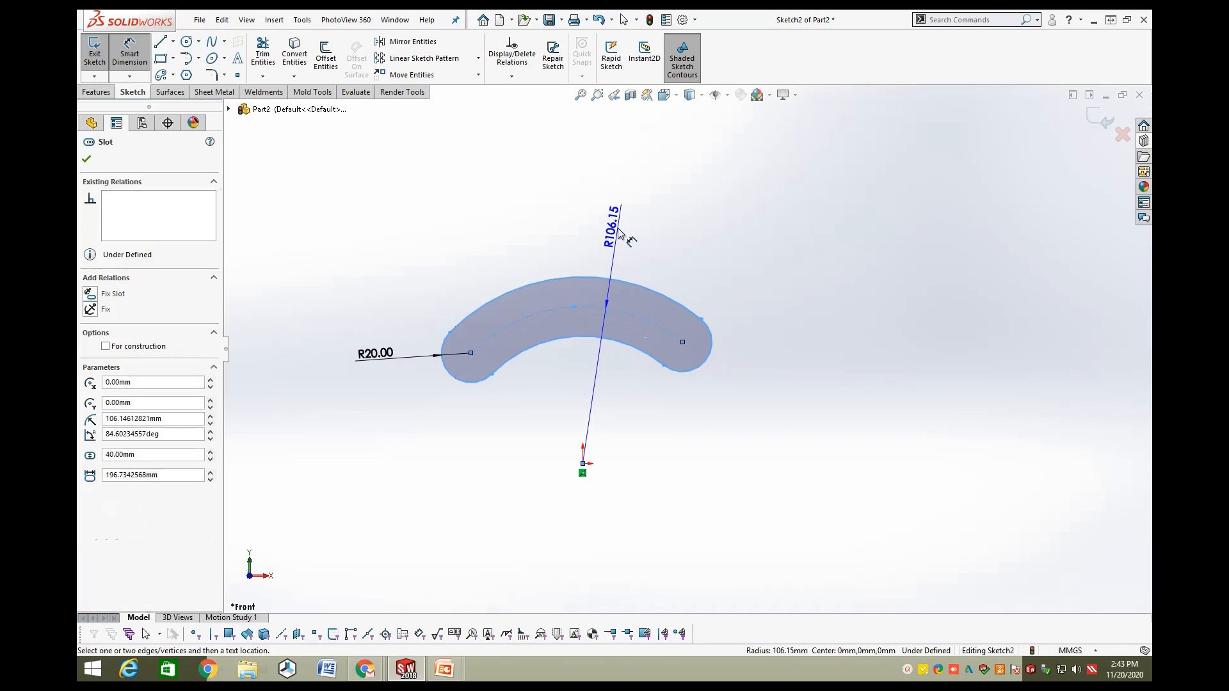
left_click(620, 233)
type("100")
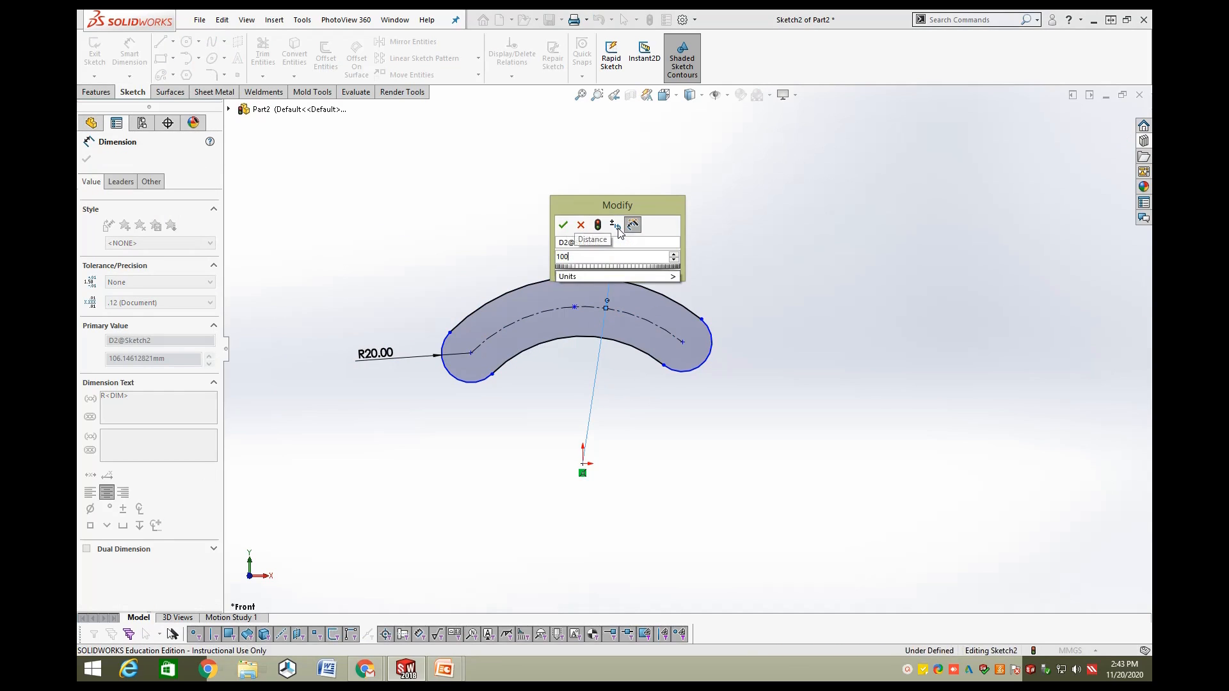
key("Return")
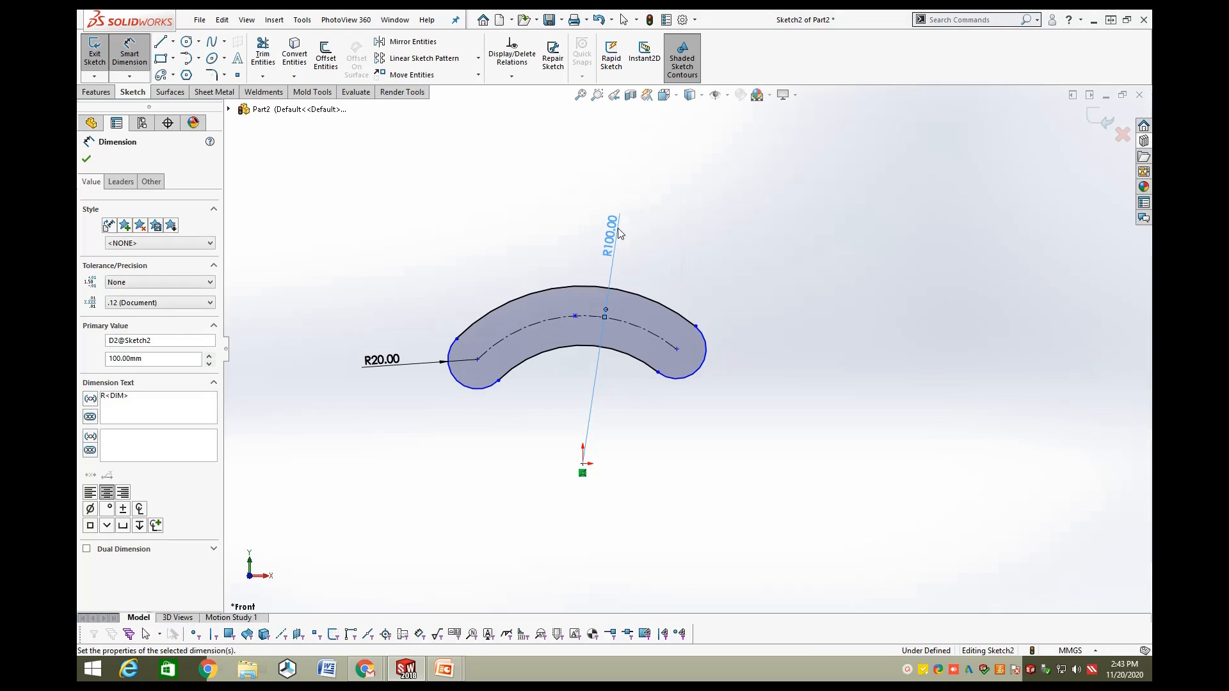
Draw two lines from the origin, one to each end of the arc slot's centreline.
left_click(158, 43)
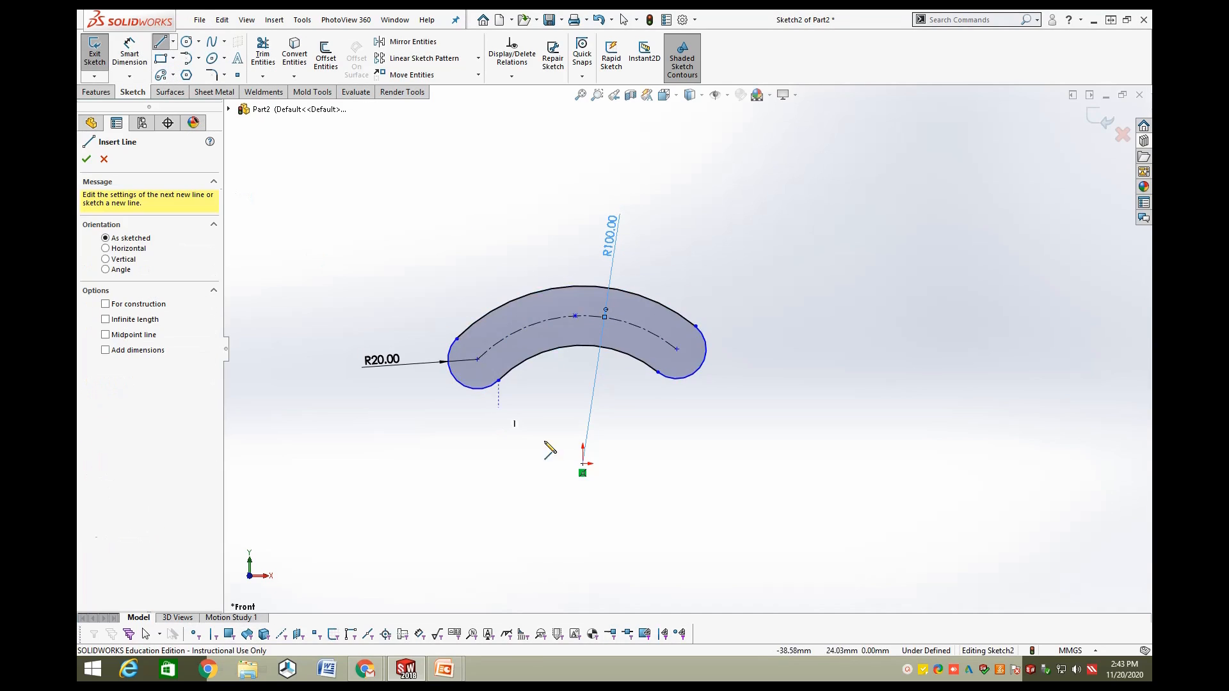
left_click(583, 463)
left_click(477, 359)
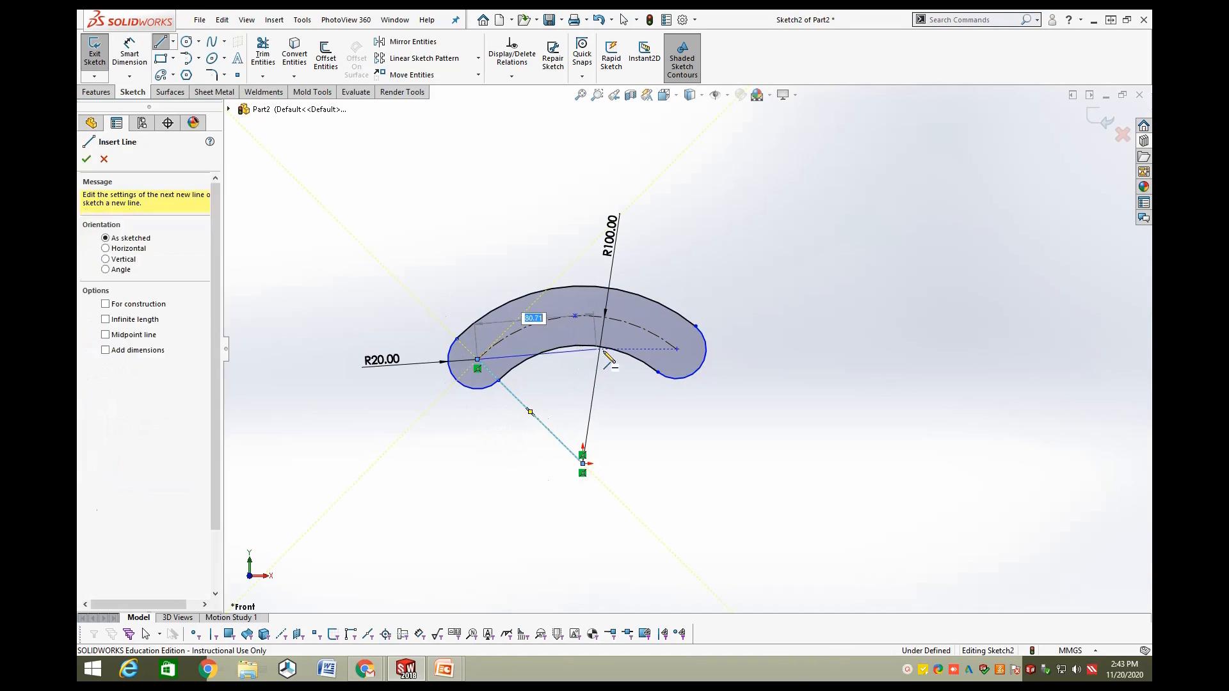
key("Escape")
left_click(160, 42)
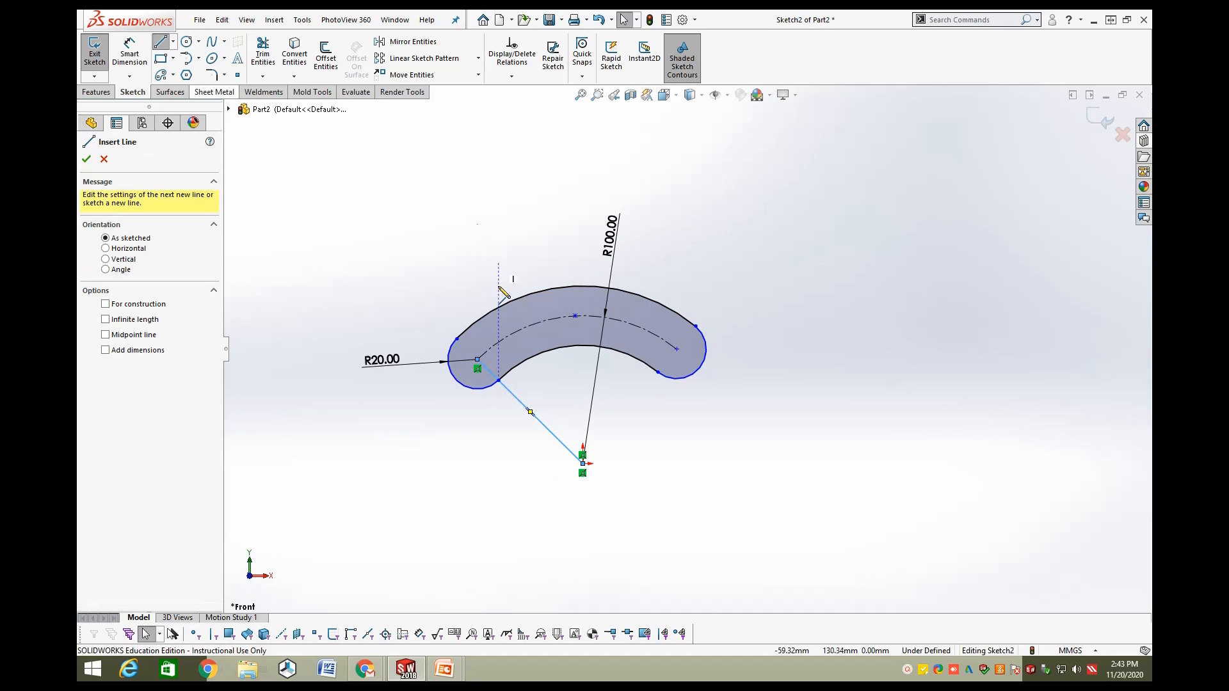
left_click(582, 464)
left_click(676, 349)
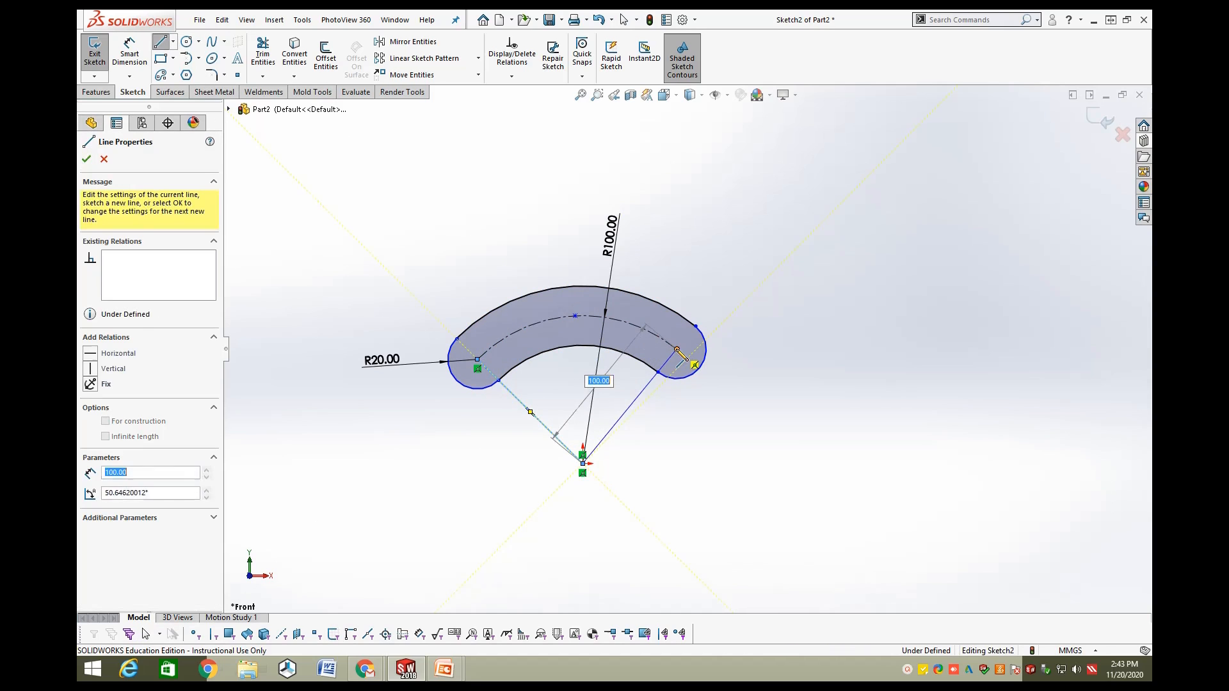
key("Escape")
key("Escape")
Convert both lines running from the origin to the slot's centreline ends into construction geometry.
scroll(634, 397, "down", 2)
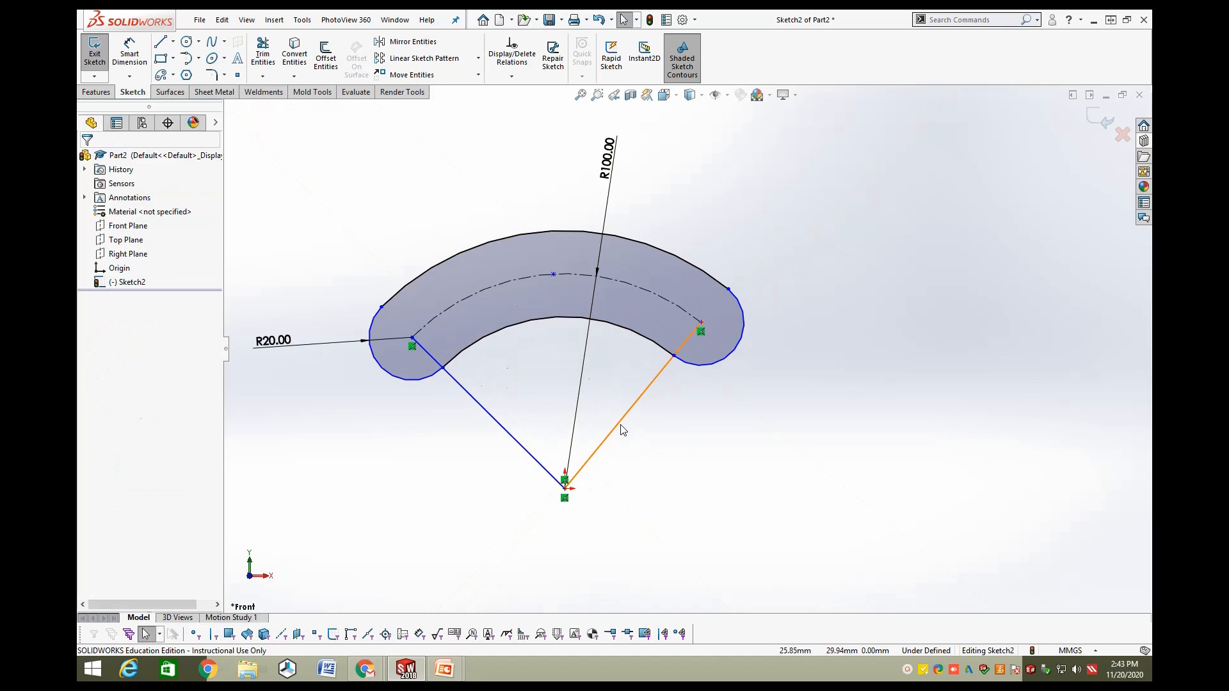
left_click(620, 428)
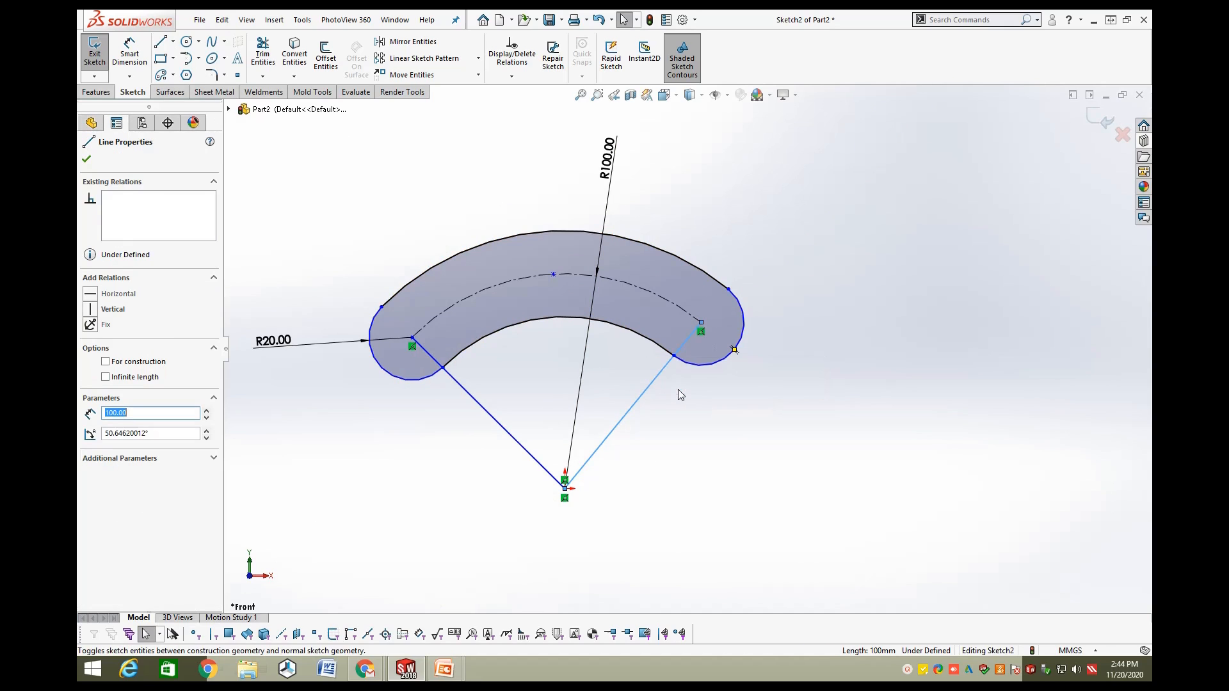
left_click(503, 427)
left_click(554, 384)
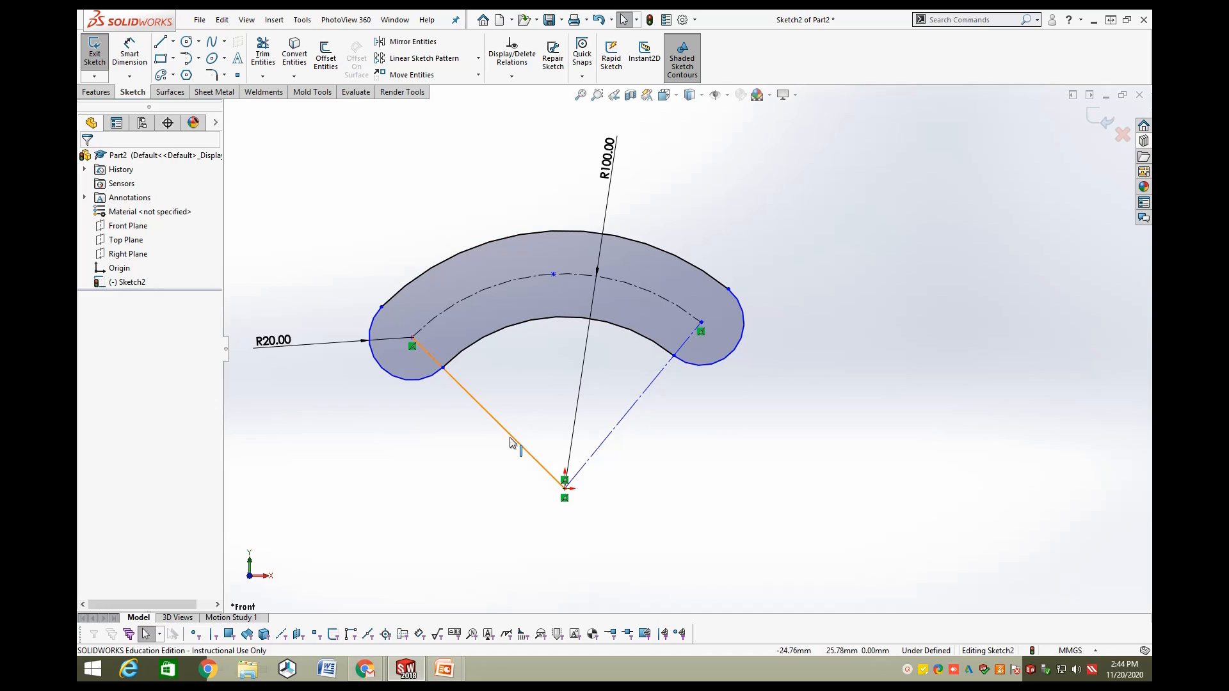
left_click(516, 440)
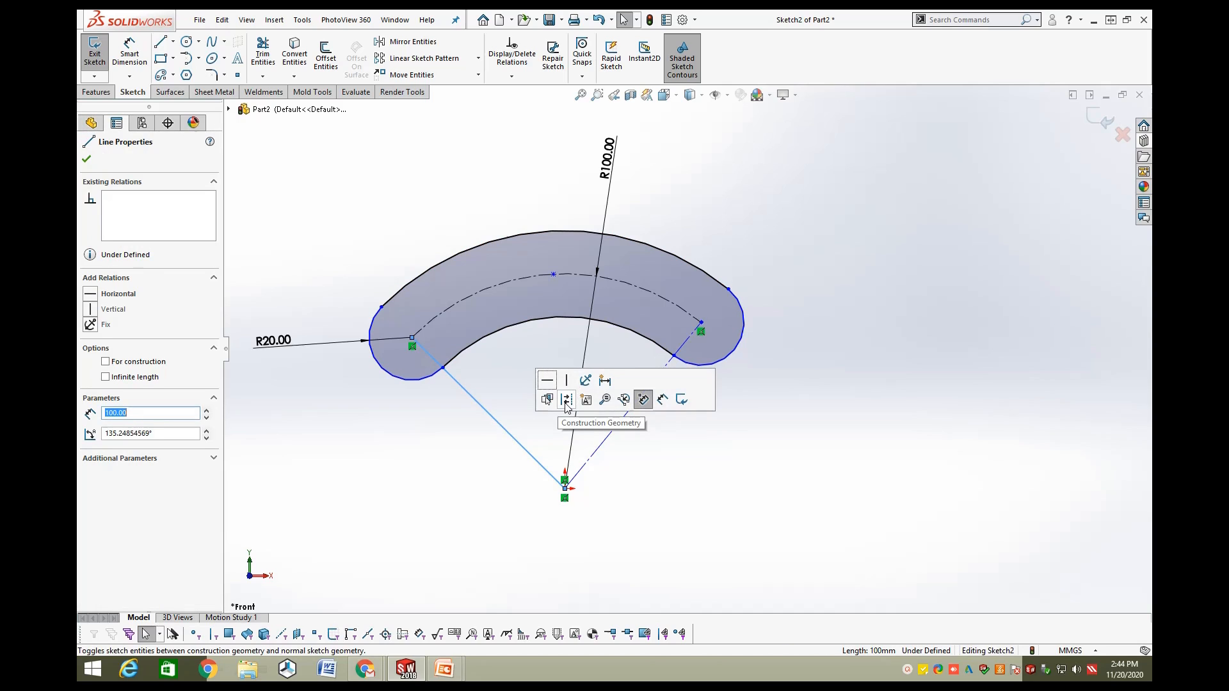
left_click(566, 402)
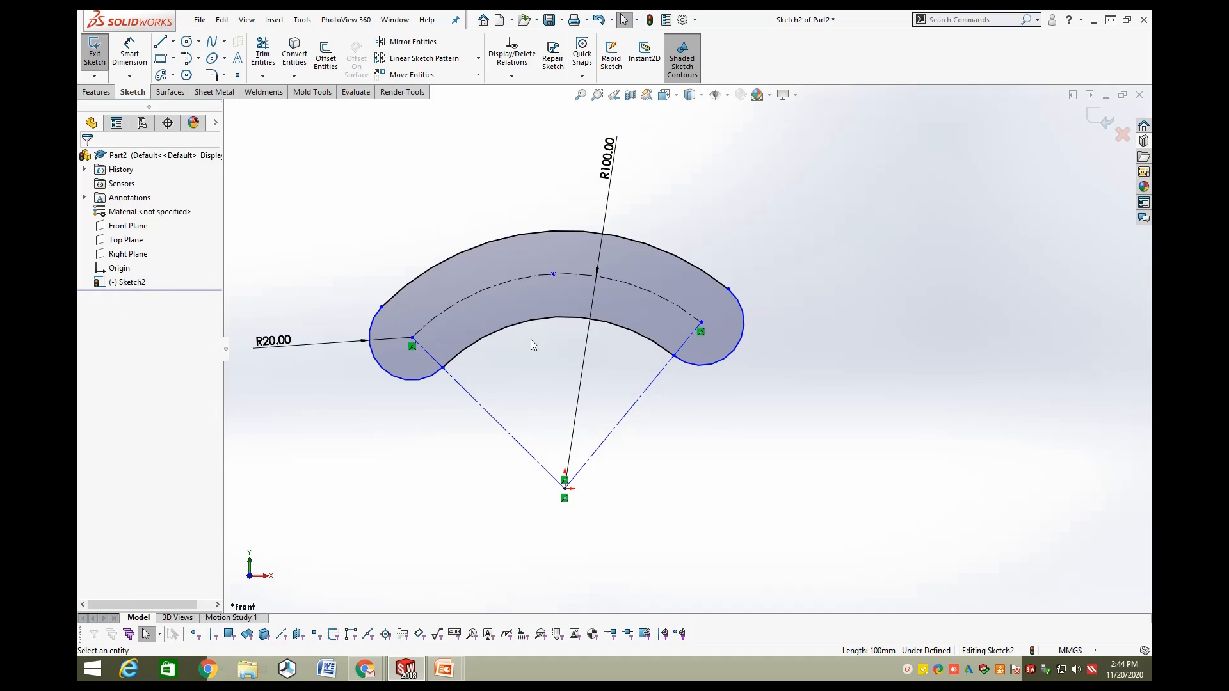
Add an angle dimension between the two radial construction lines and set it to 90 degrees.
left_click(130, 54)
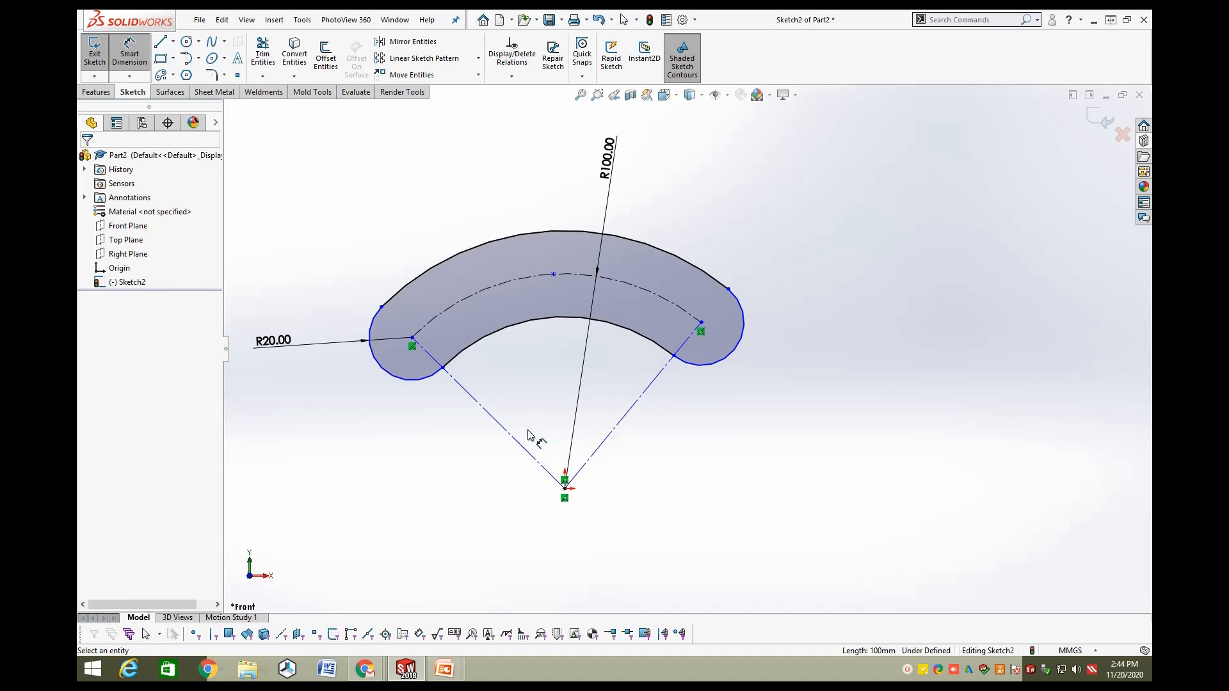
left_click(521, 444)
left_click(612, 441)
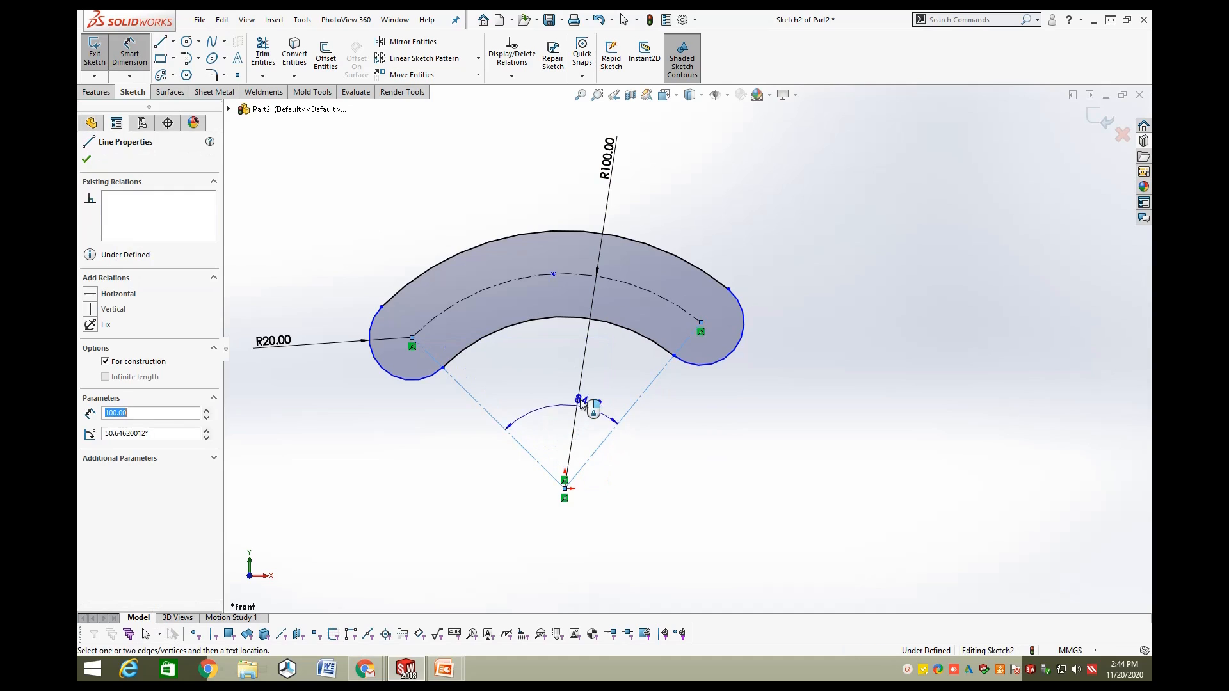
left_click(566, 390)
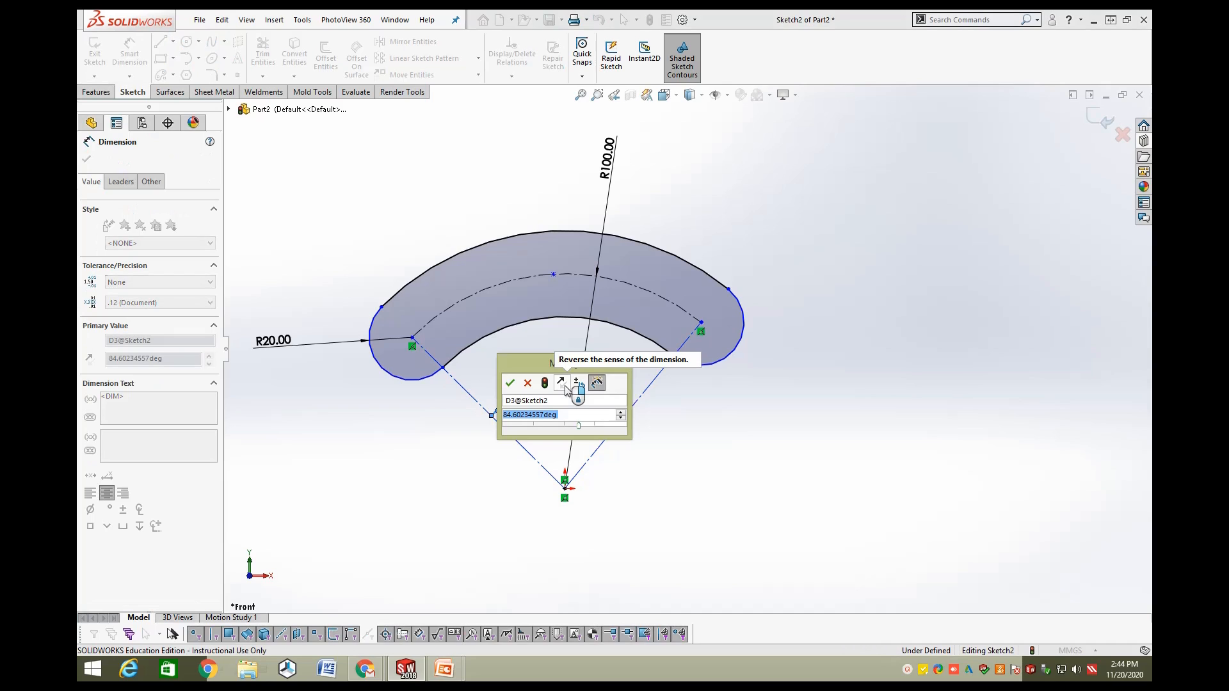
type("90")
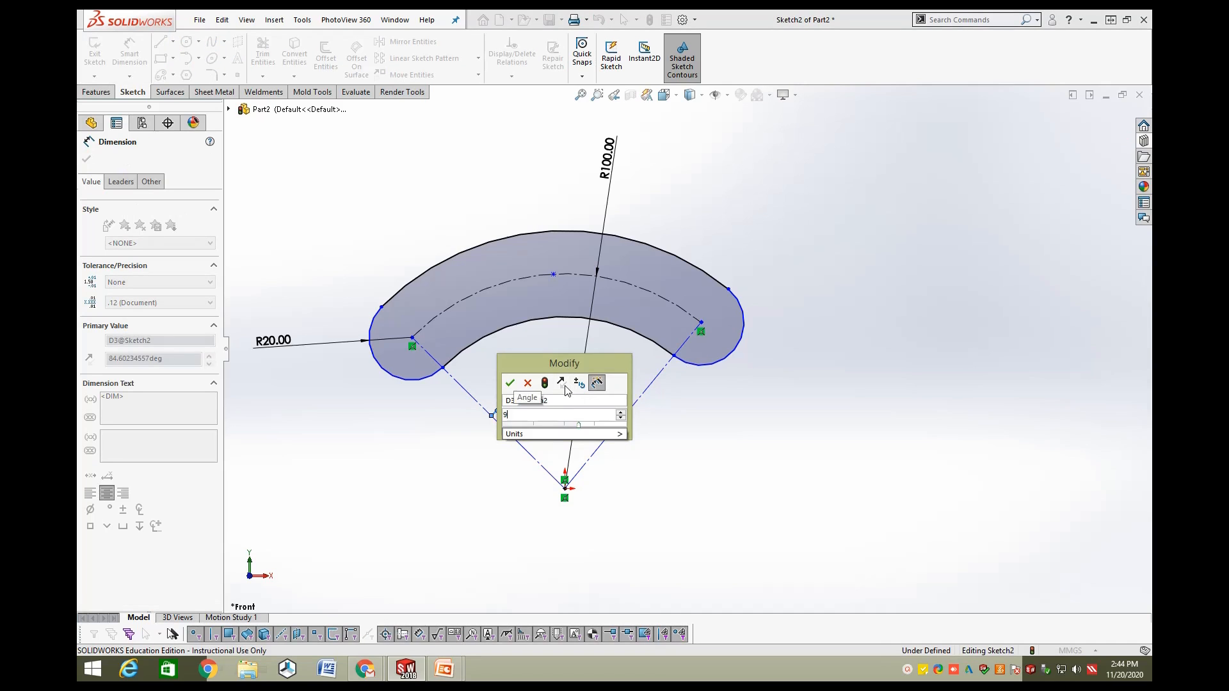
key("Return")
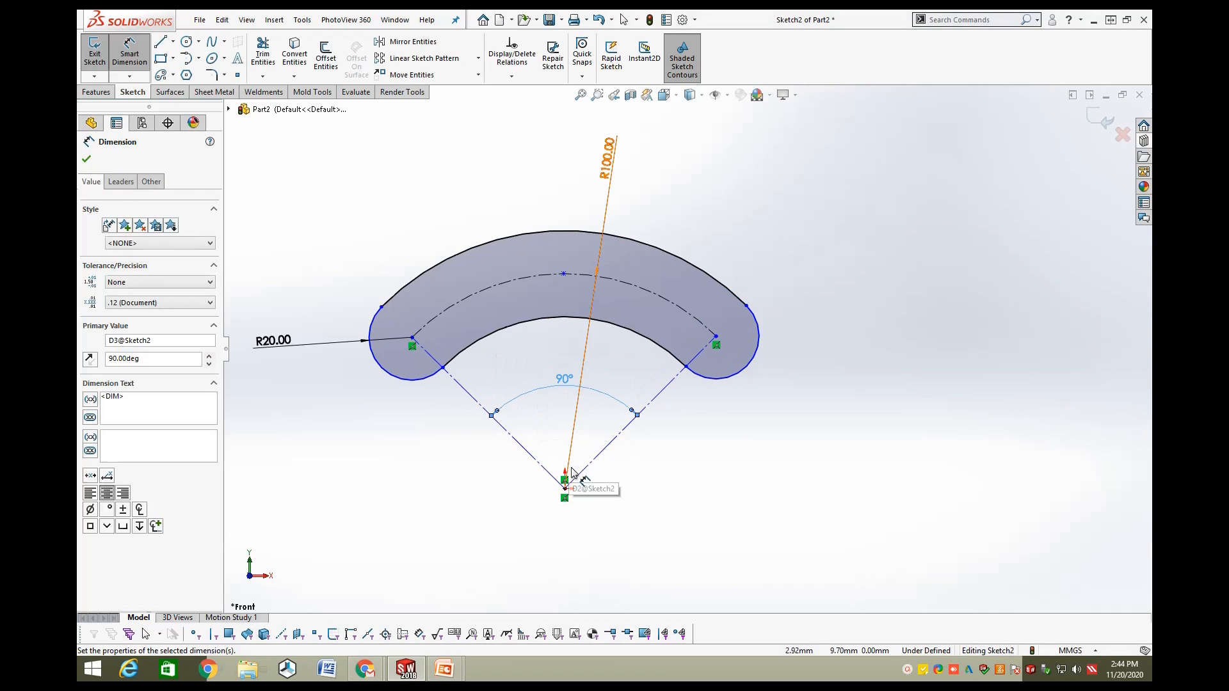
key("Escape")
Draw a horizontal line about 56 mm long from the origin to the right and make it construction geometry.
left_click(160, 42)
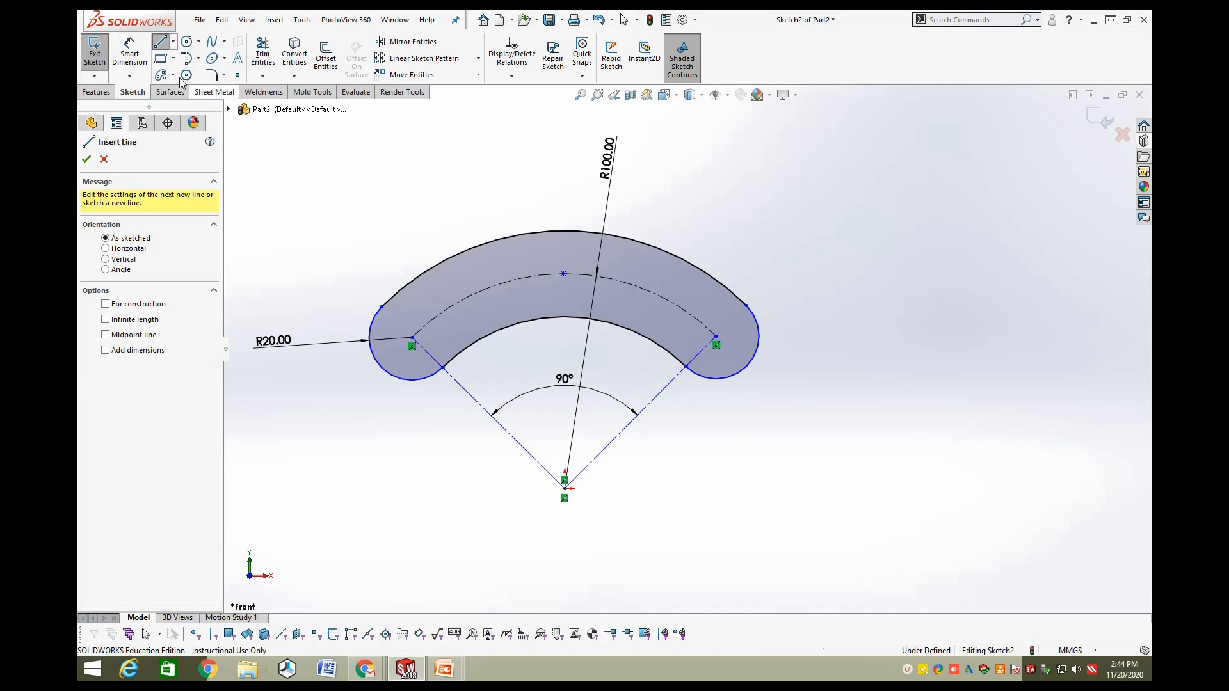
left_click(564, 488)
left_click(686, 489)
key("Escape")
left_click(666, 489)
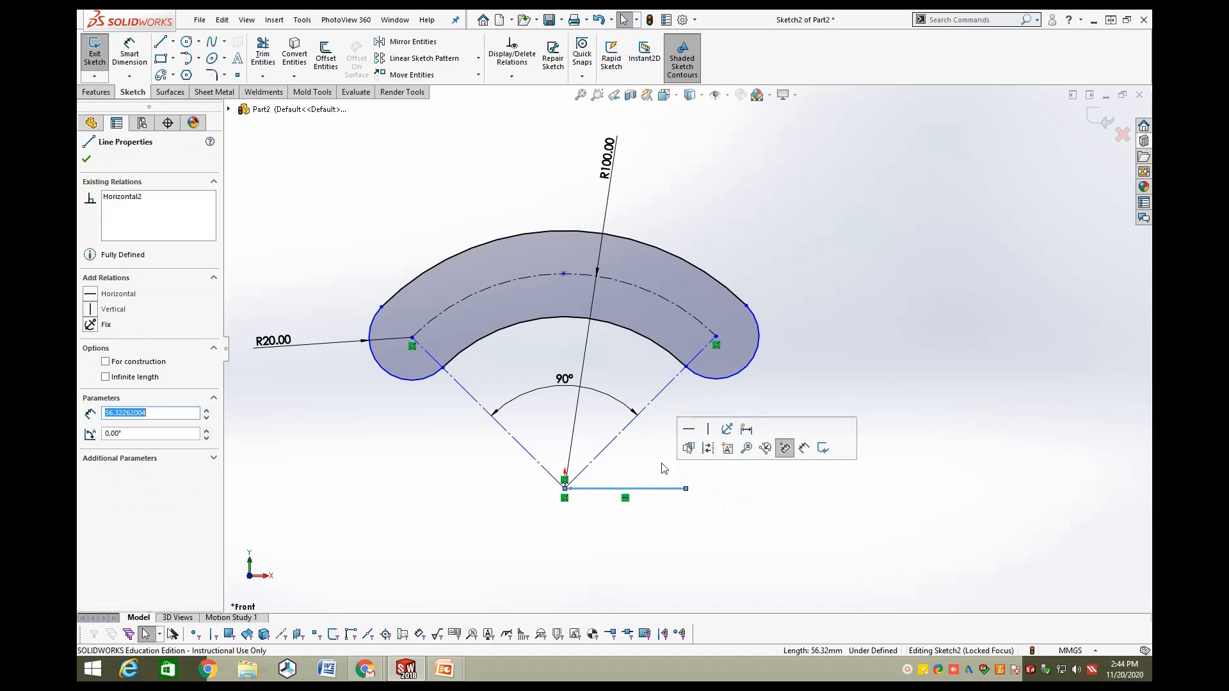
left_click(719, 447)
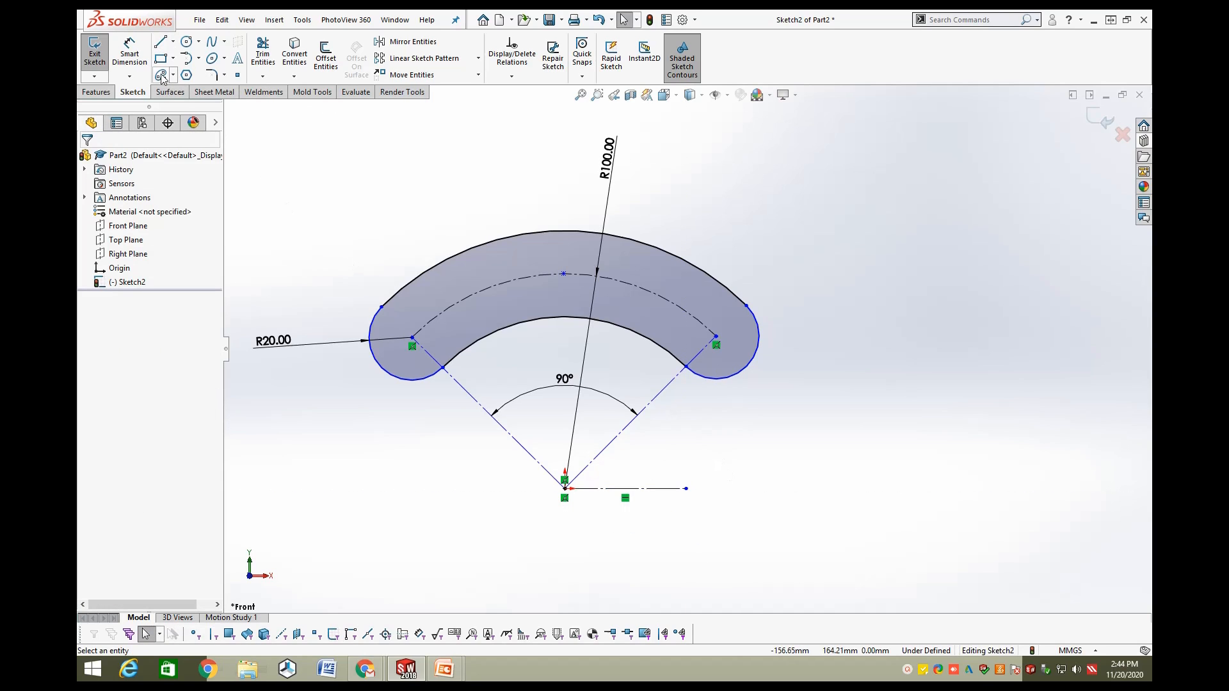
Dimension the angle between the right radial construction line and the horizontal construction line and set it to 45 degrees.
left_click(130, 52)
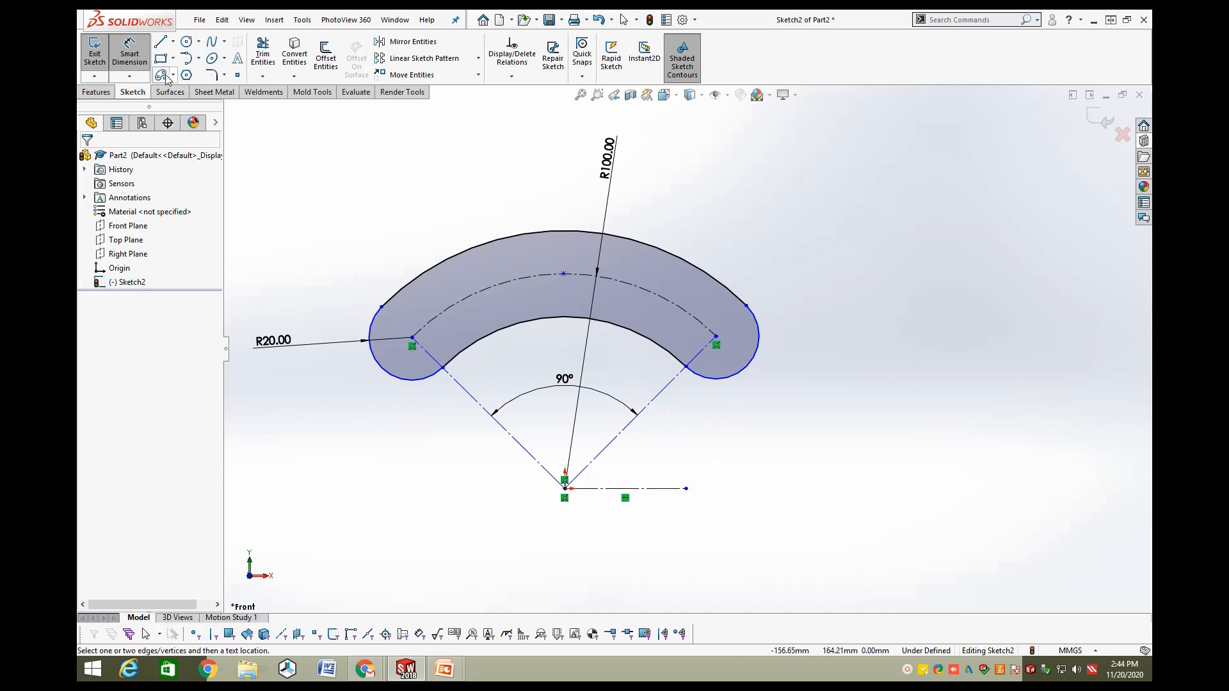
left_click(603, 447)
left_click(646, 489)
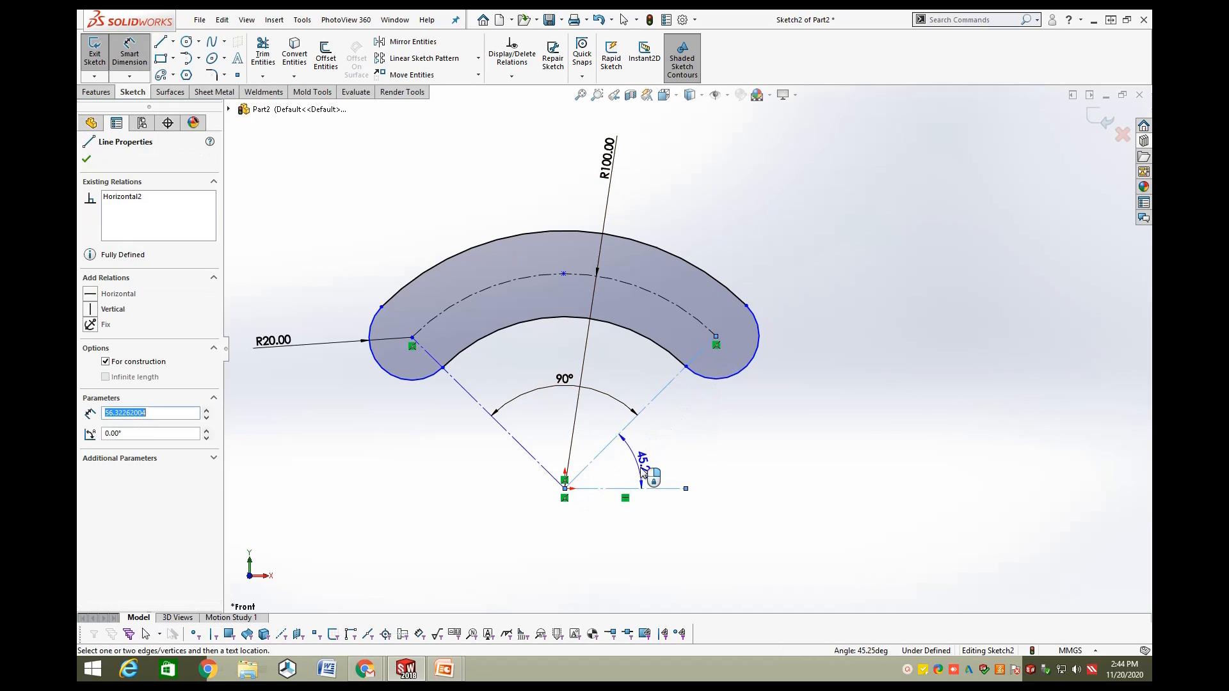
left_click(644, 473)
type("45")
key("Return")
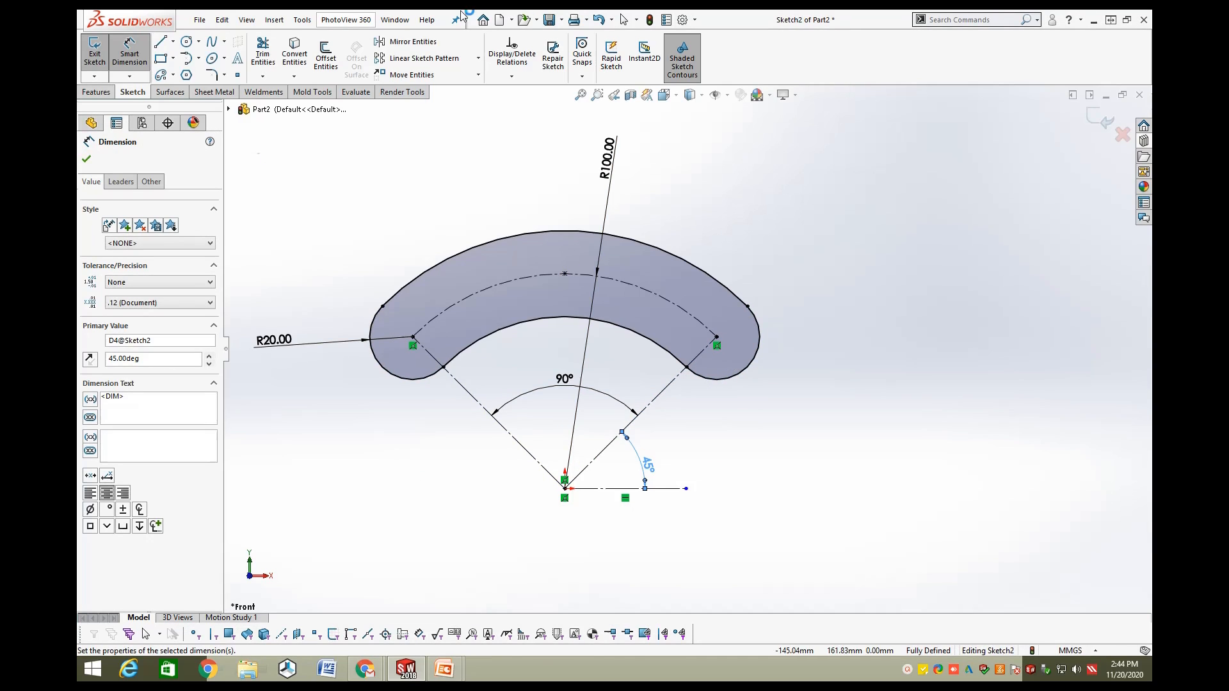
key("Escape")
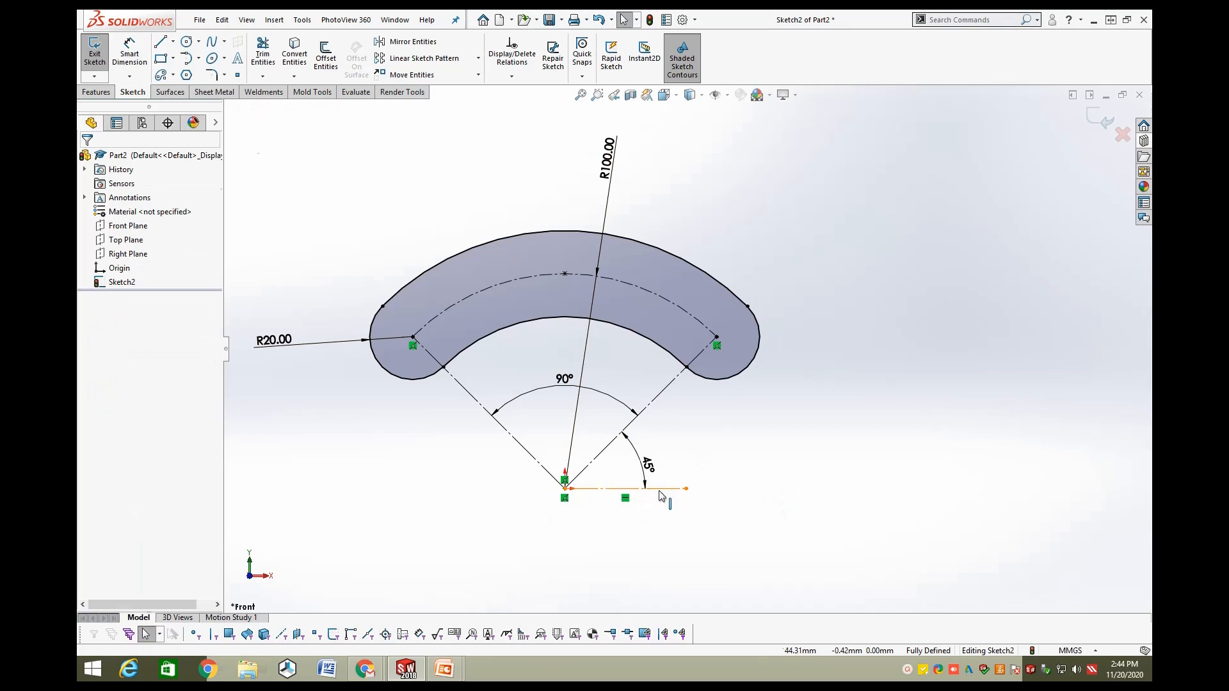